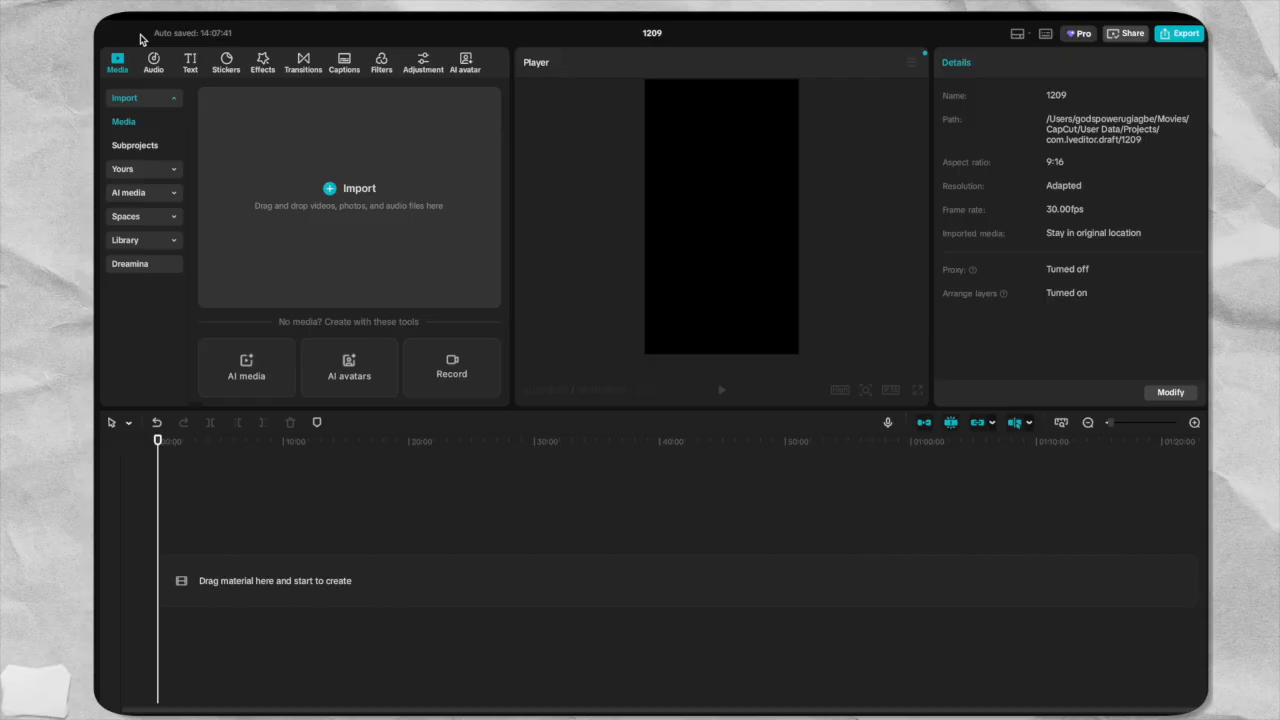
Import MVI_2293.MP4 from the "Video to be edited" folder in Downloads and place it on the timeline.
left_click(362, 172)
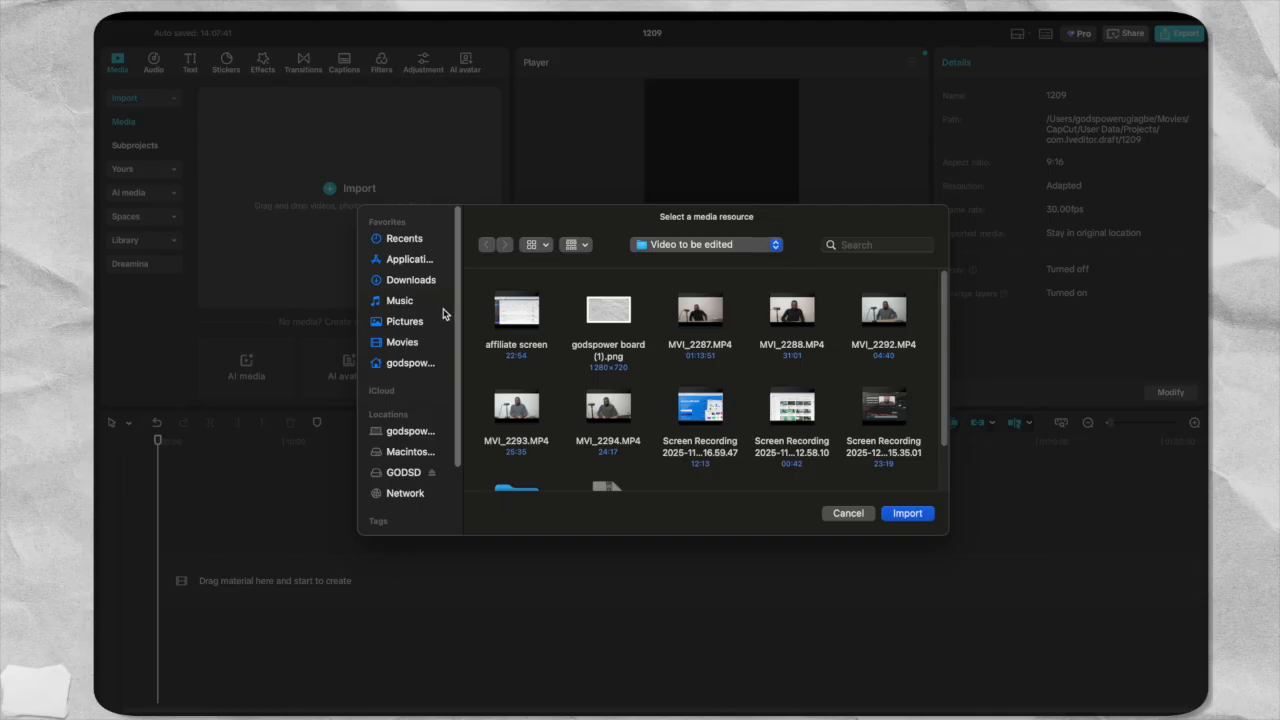
left_click(408, 280)
scroll(818, 392, "down", 5)
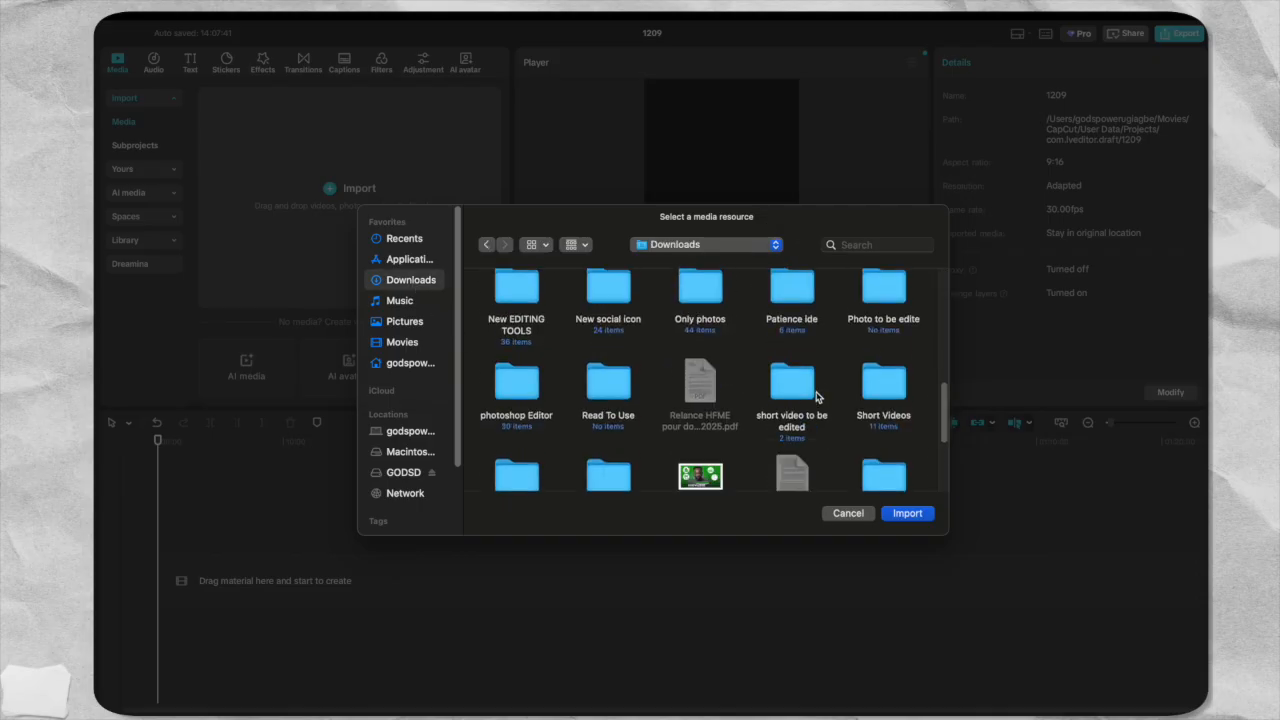
scroll(817, 396, "down", 5)
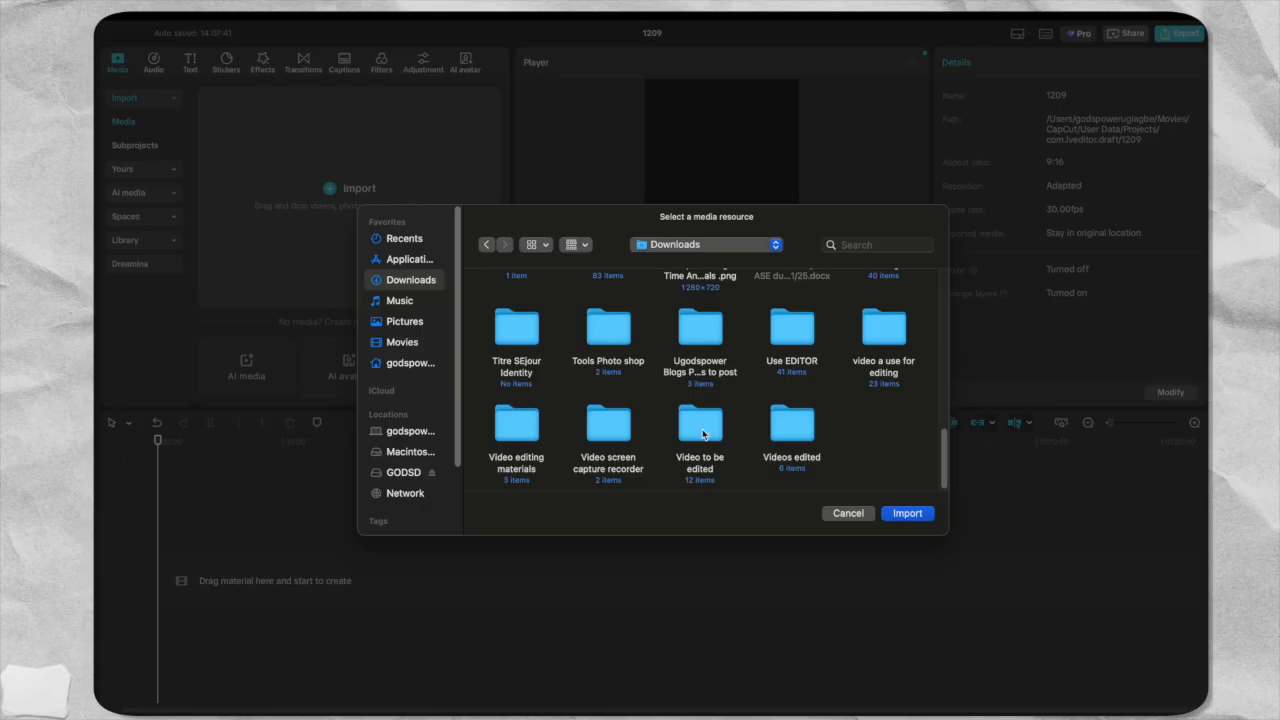
double_click(703, 430)
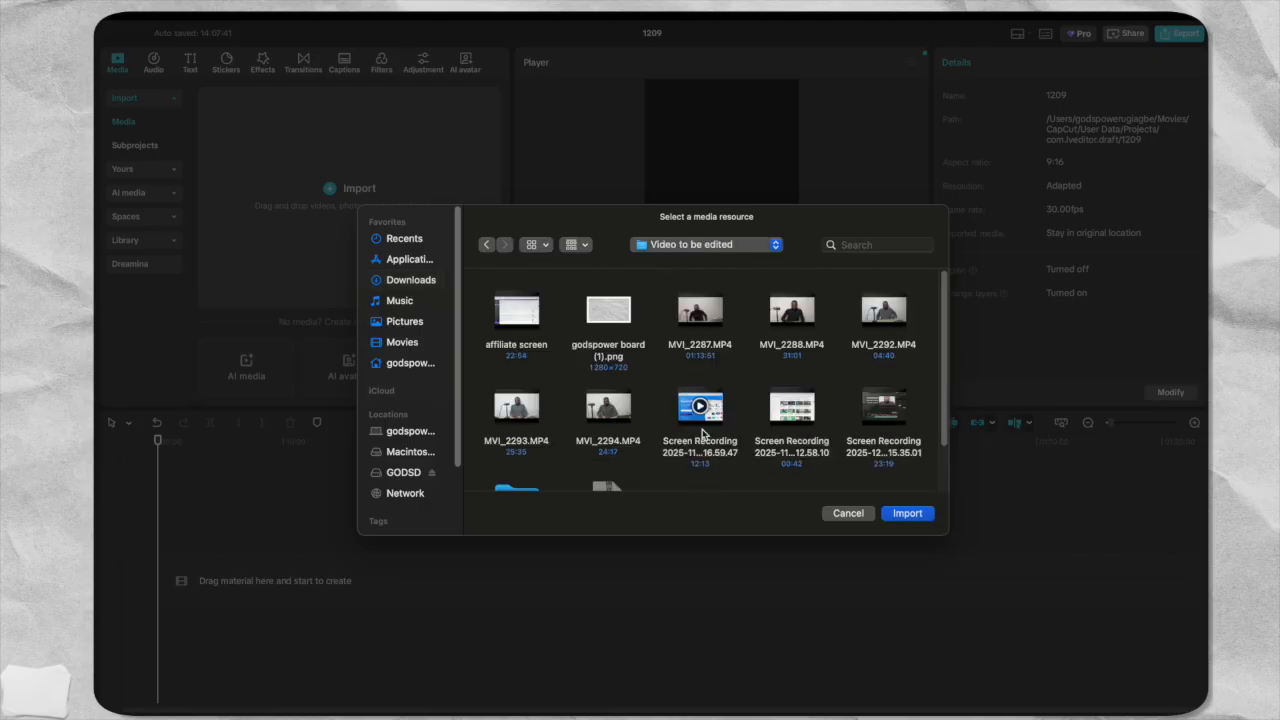
left_click(530, 412)
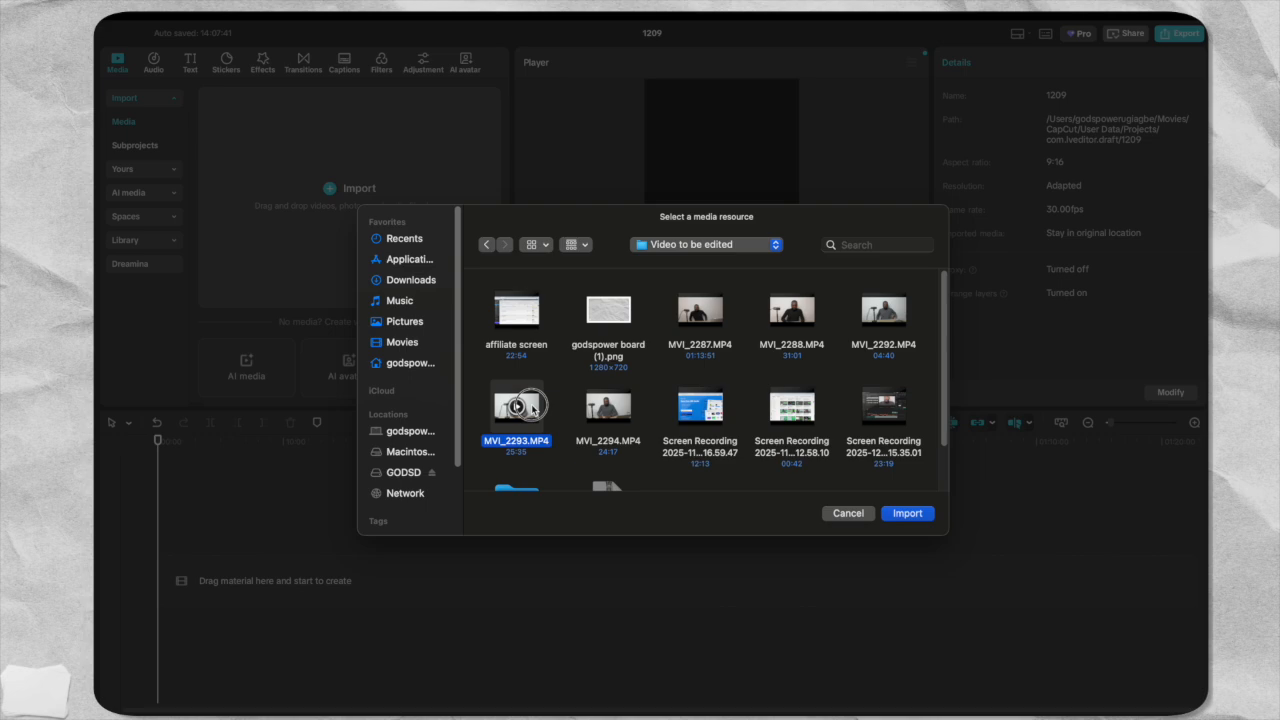
left_click(906, 514)
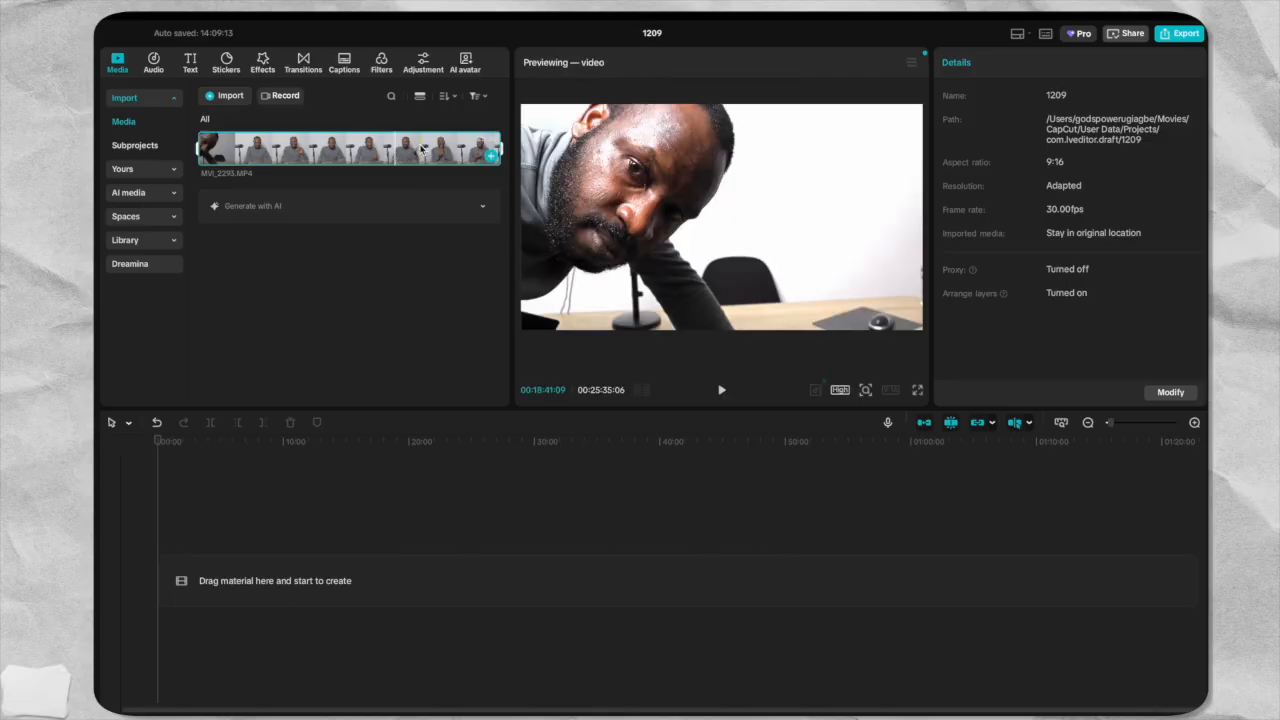
left_click_drag(369, 148, 297, 587)
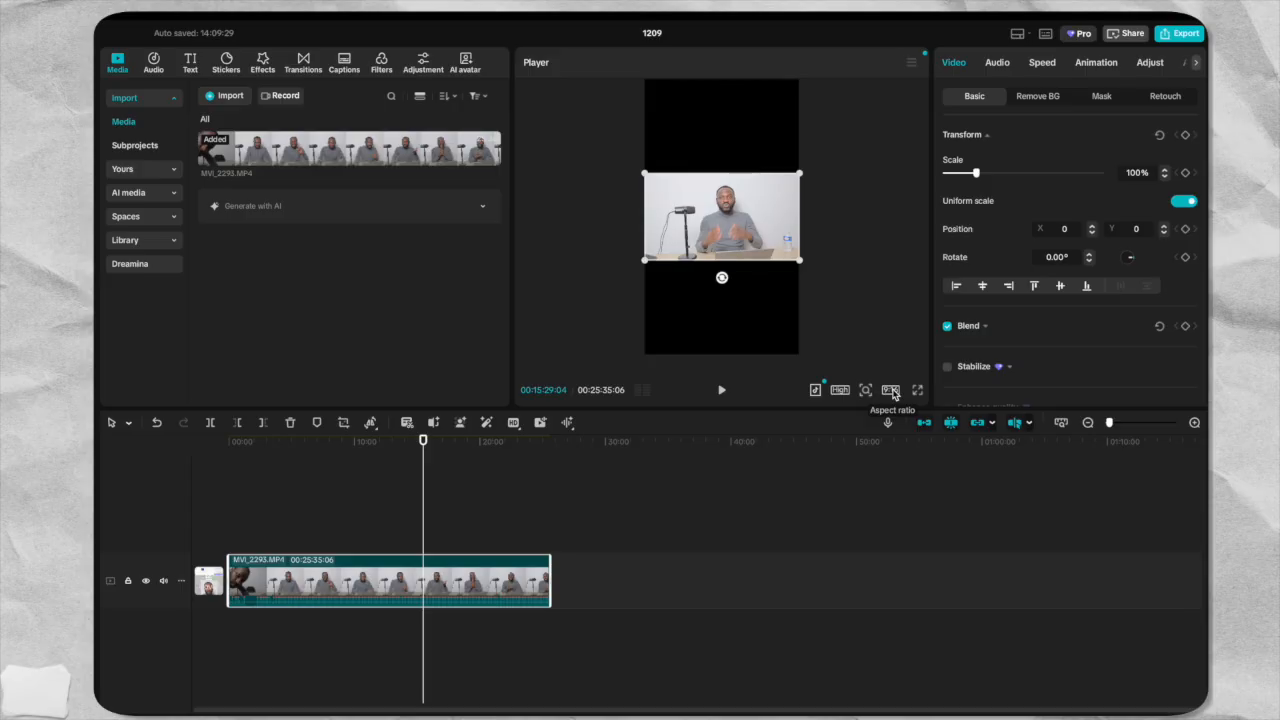
Try the 16:9 aspect ratio for the project and return it to 9:16.
left_click(891, 390)
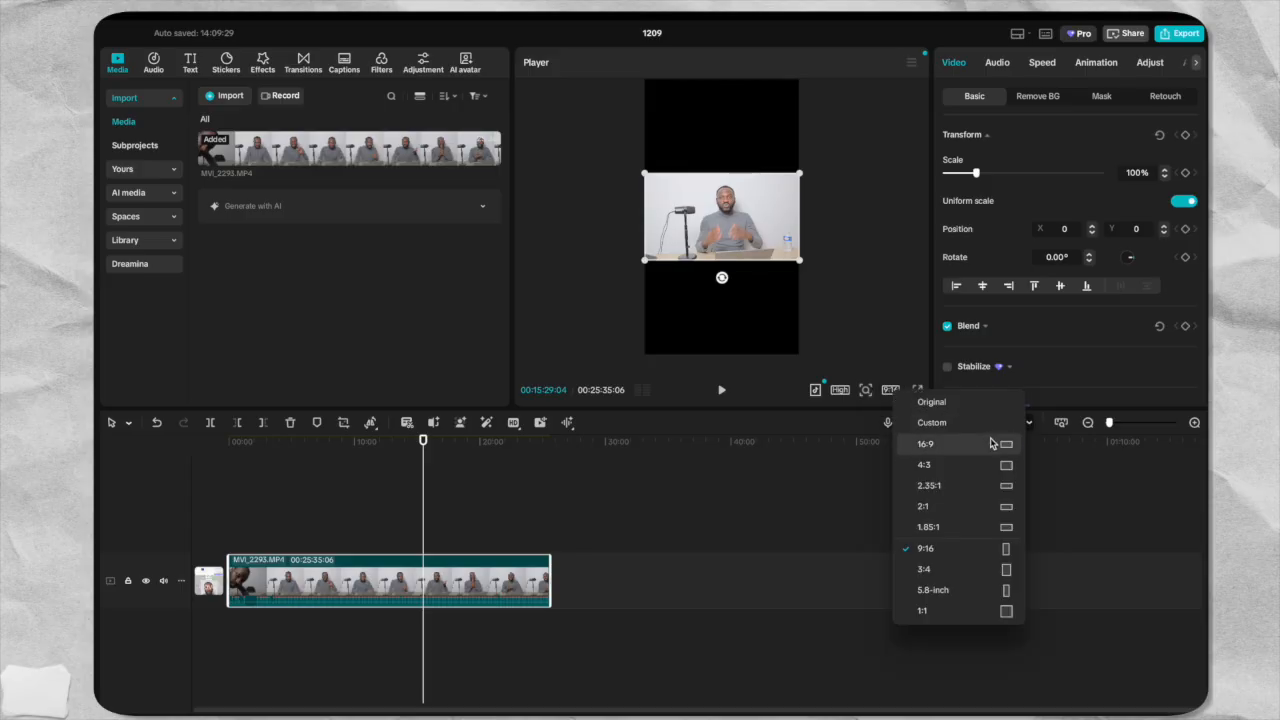
left_click(959, 446)
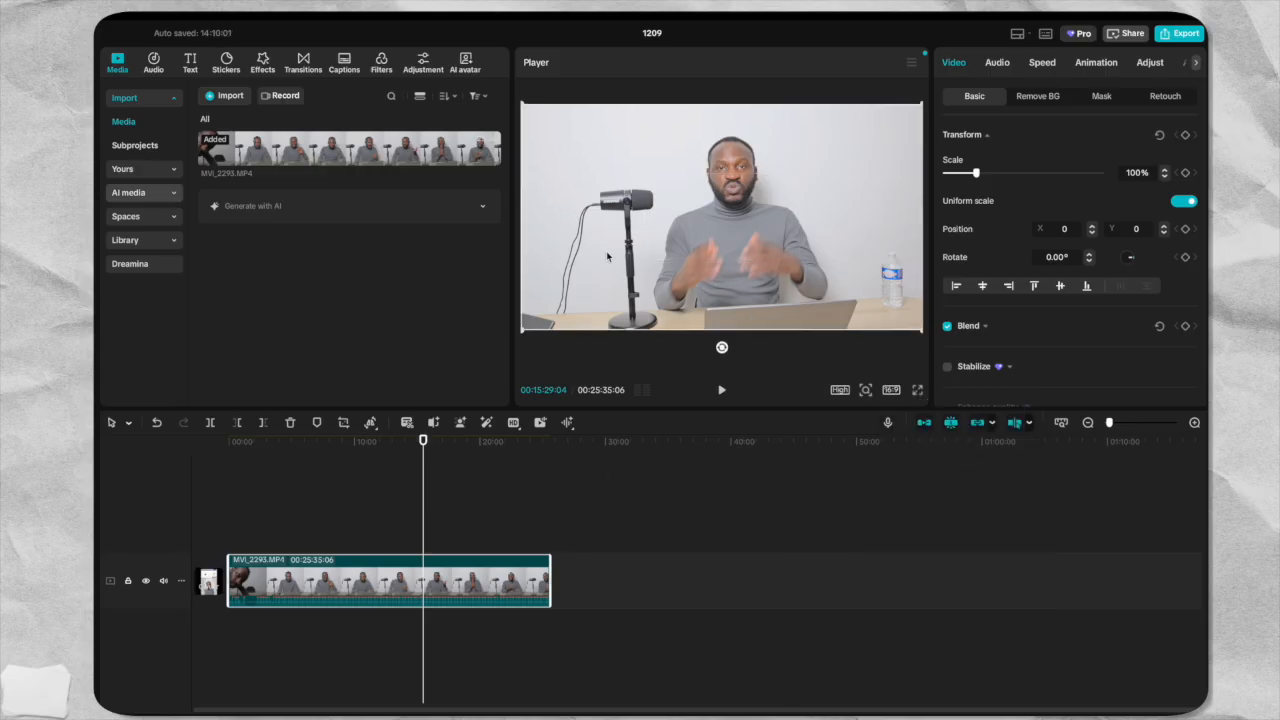
left_click(891, 390)
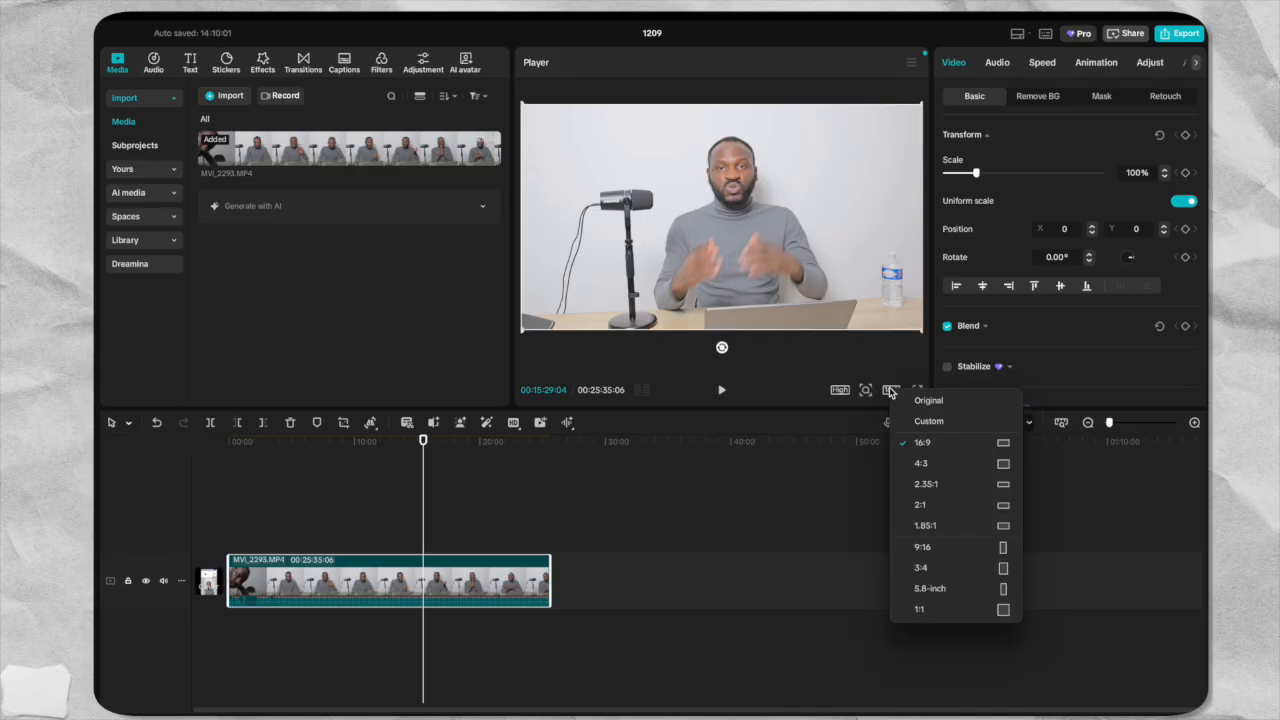
left_click(931, 548)
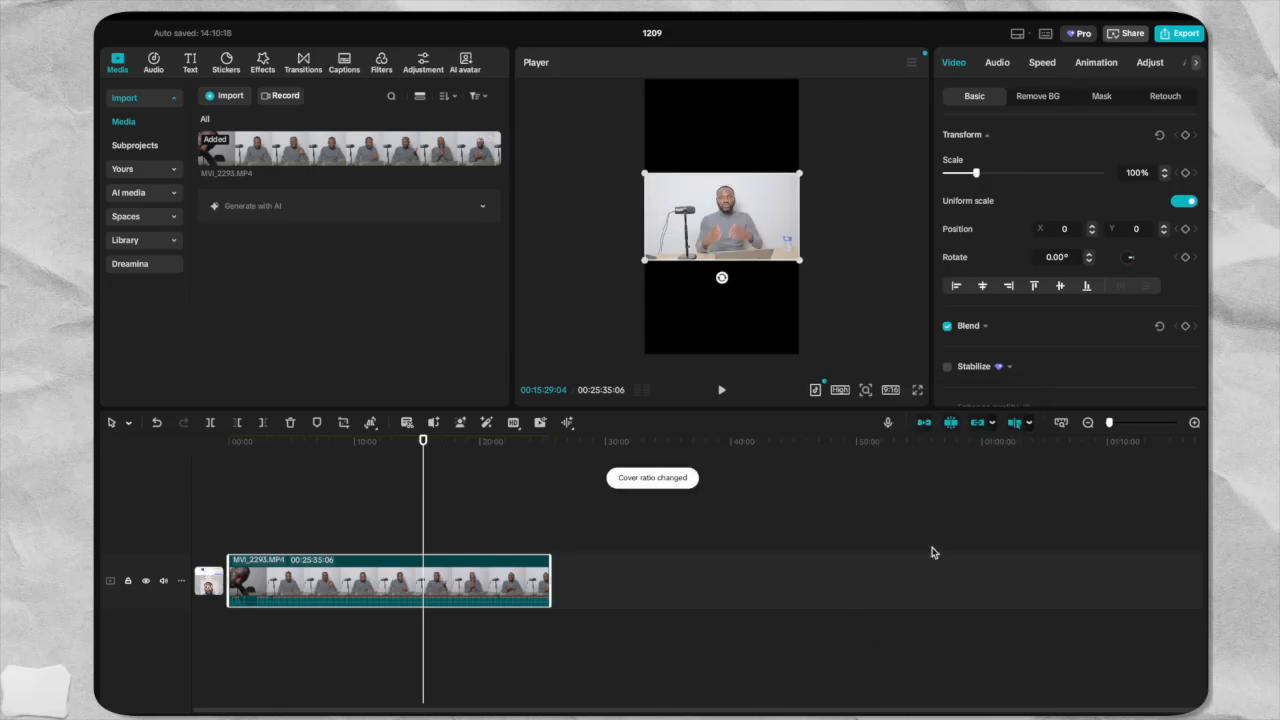
Crop the timeline clip to a 9:16 ratio with the crop frame centred on the speaker.
left_click(429, 520)
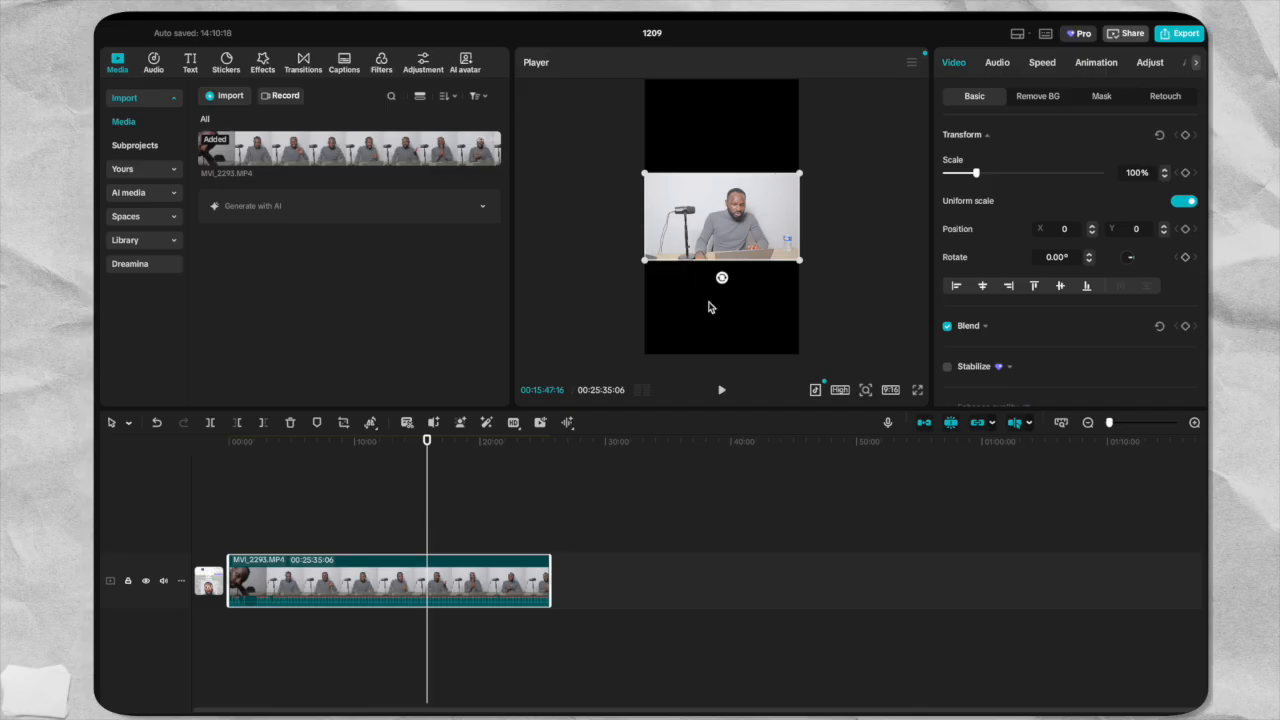
left_click(344, 428)
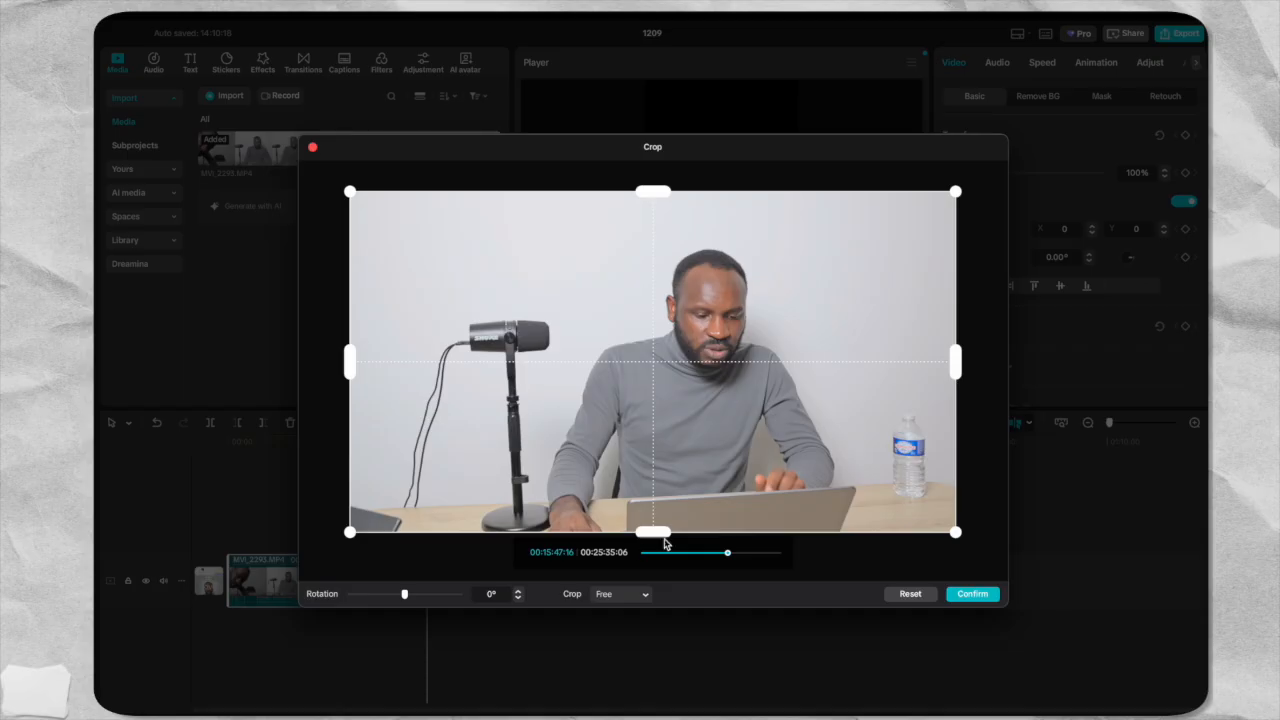
left_click(617, 595)
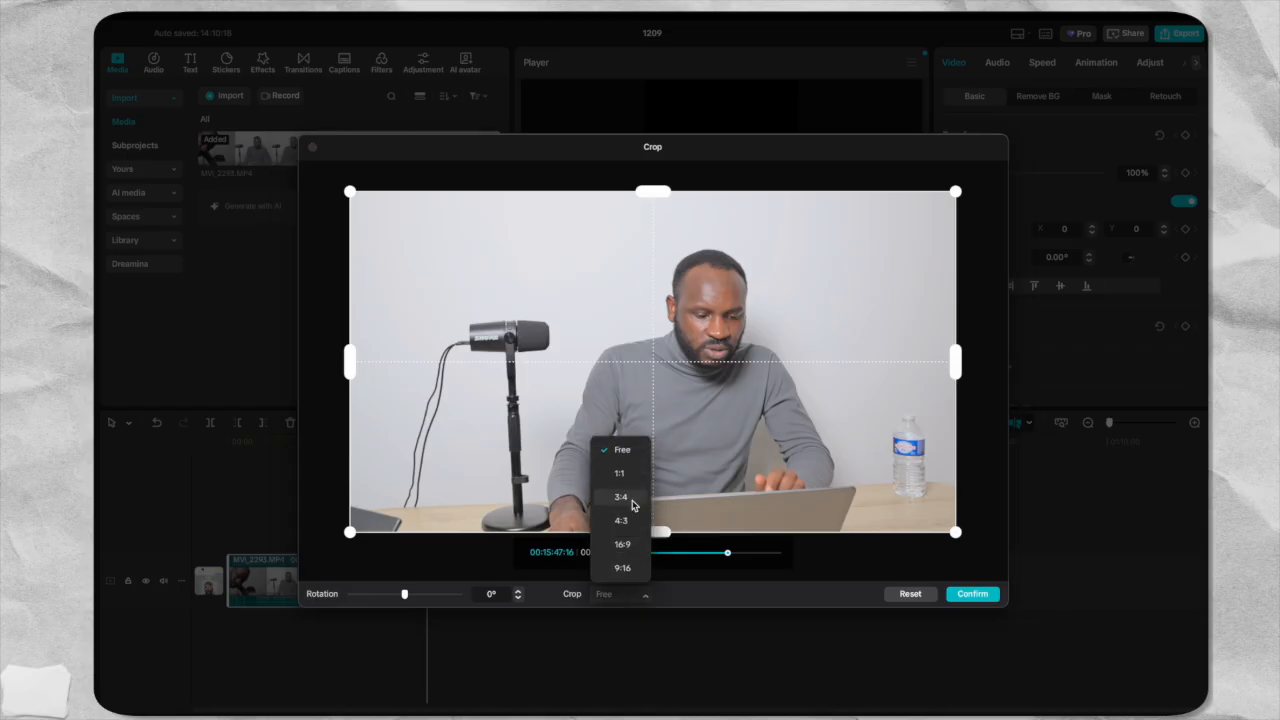
left_click(622, 569)
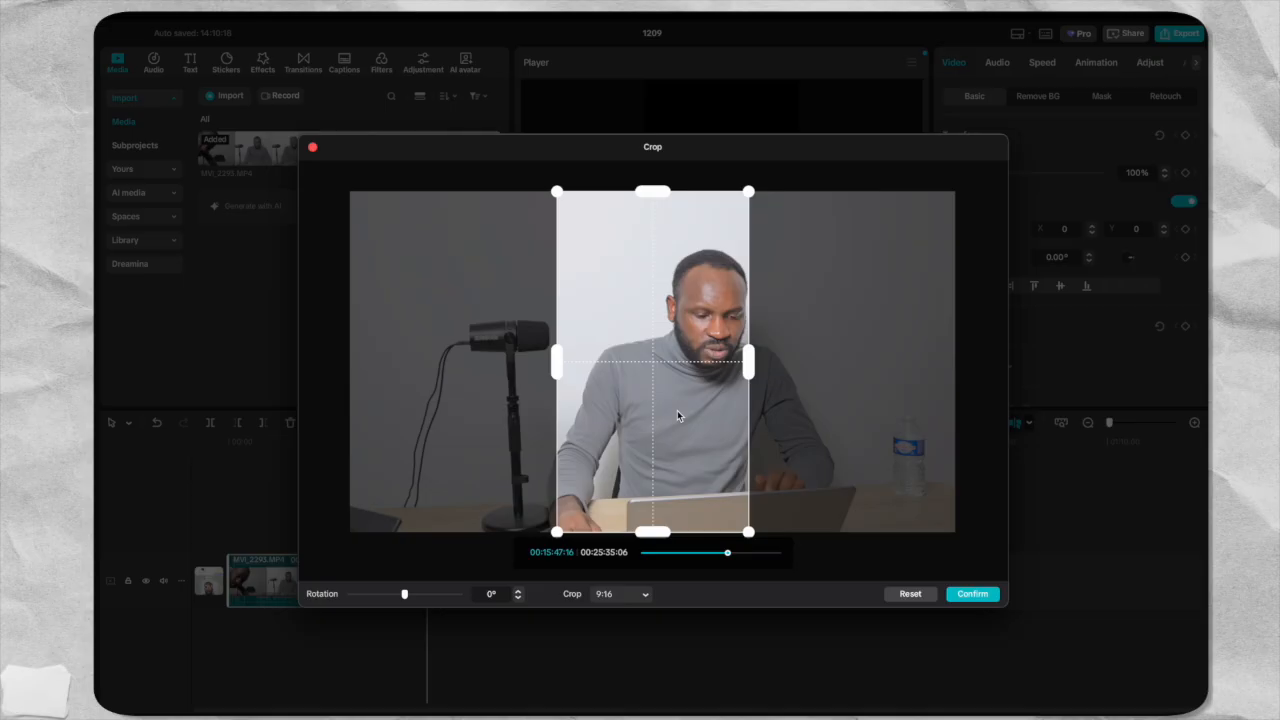
left_click_drag(677, 410, 723, 392)
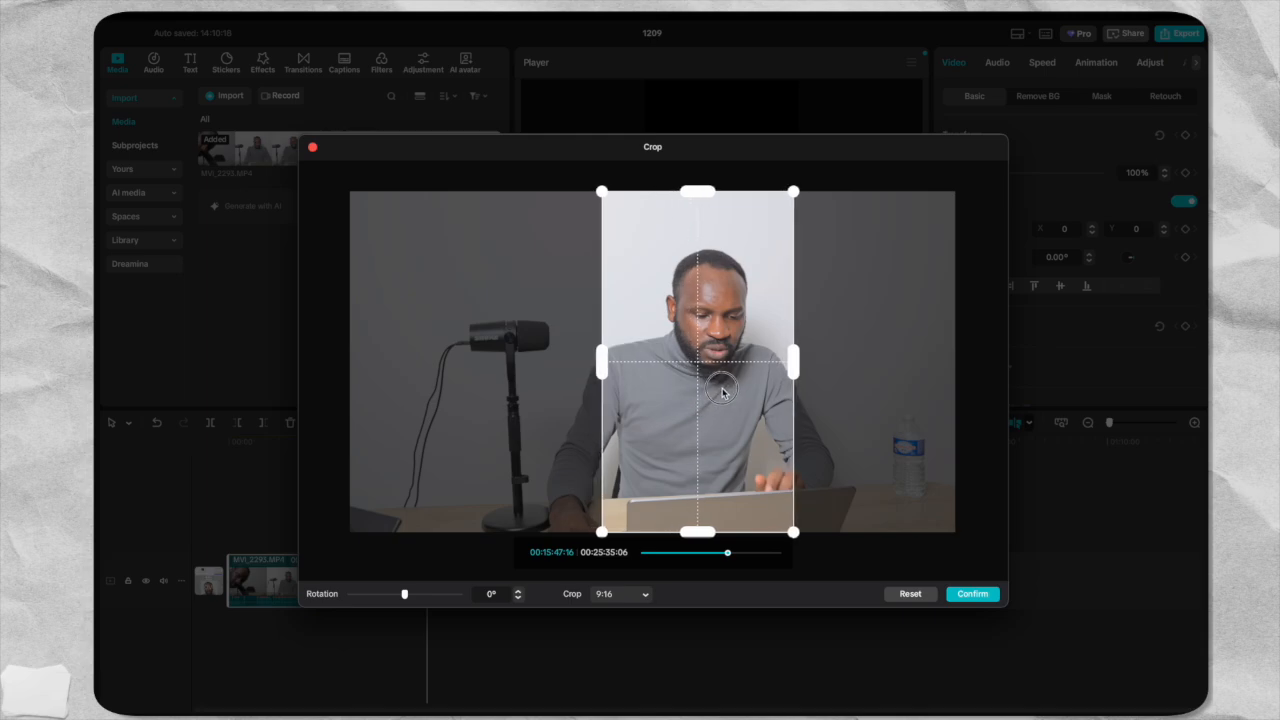
left_click(972, 594)
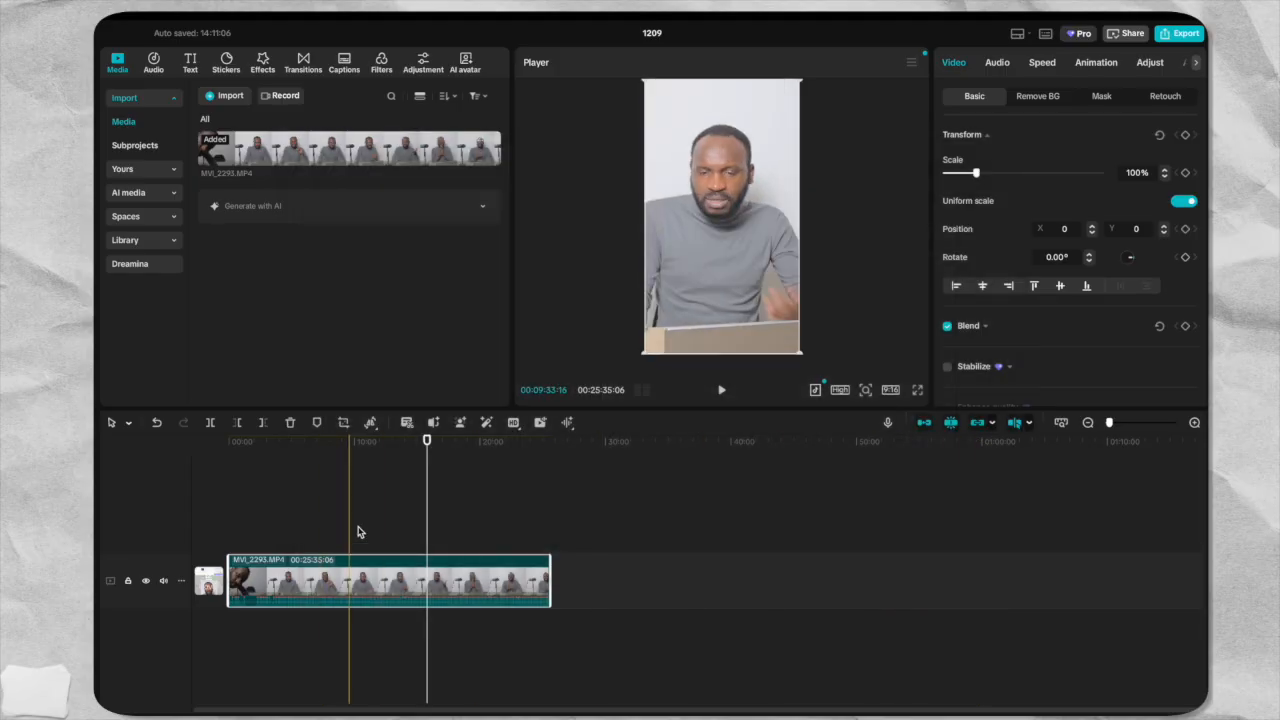
Split the clip at 00:00:24:23, where the speaker starts talking, and delete the part before the cut.
left_click(257, 470)
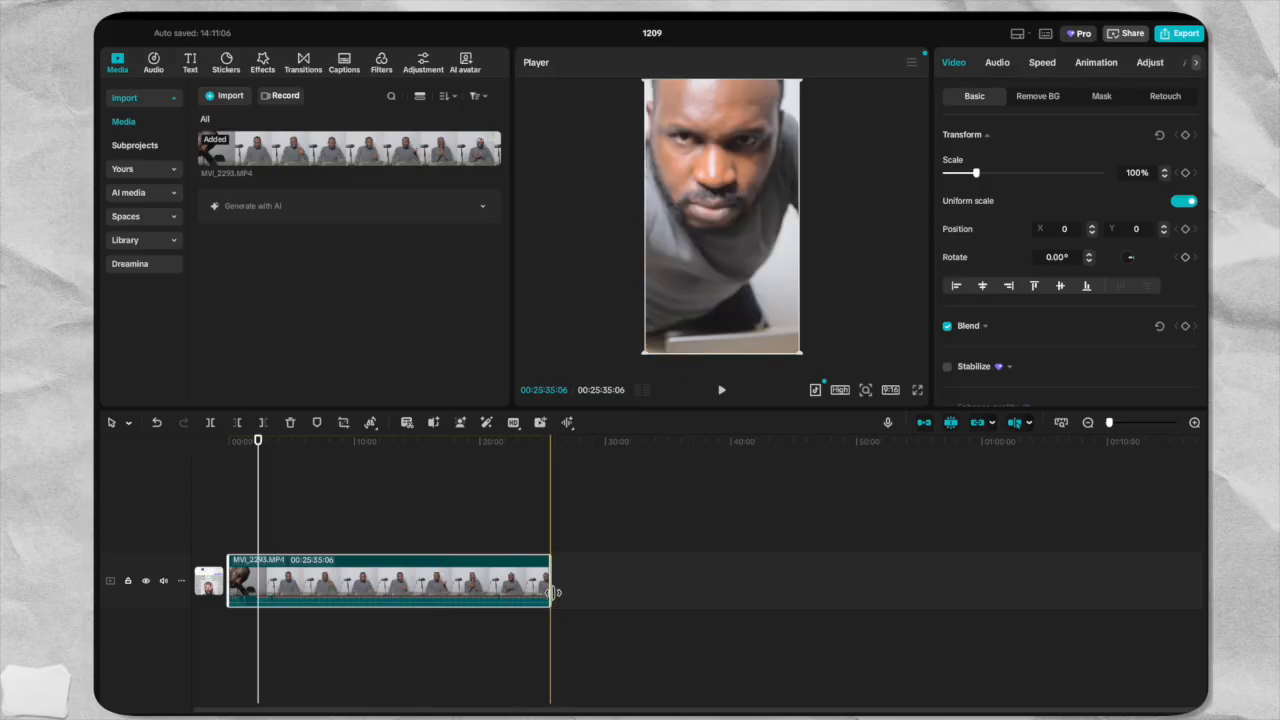
left_click(1194, 423)
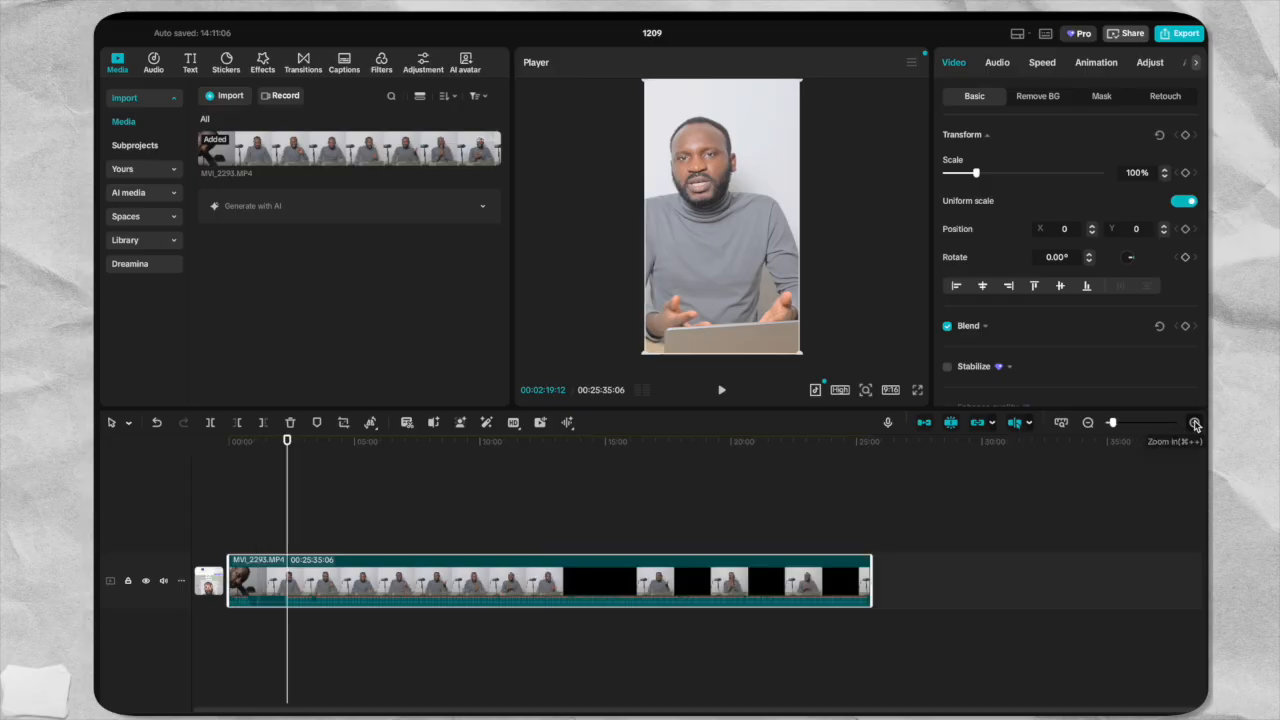
left_click(1194, 423)
left_click(1194, 423)
left_click(1194, 423)
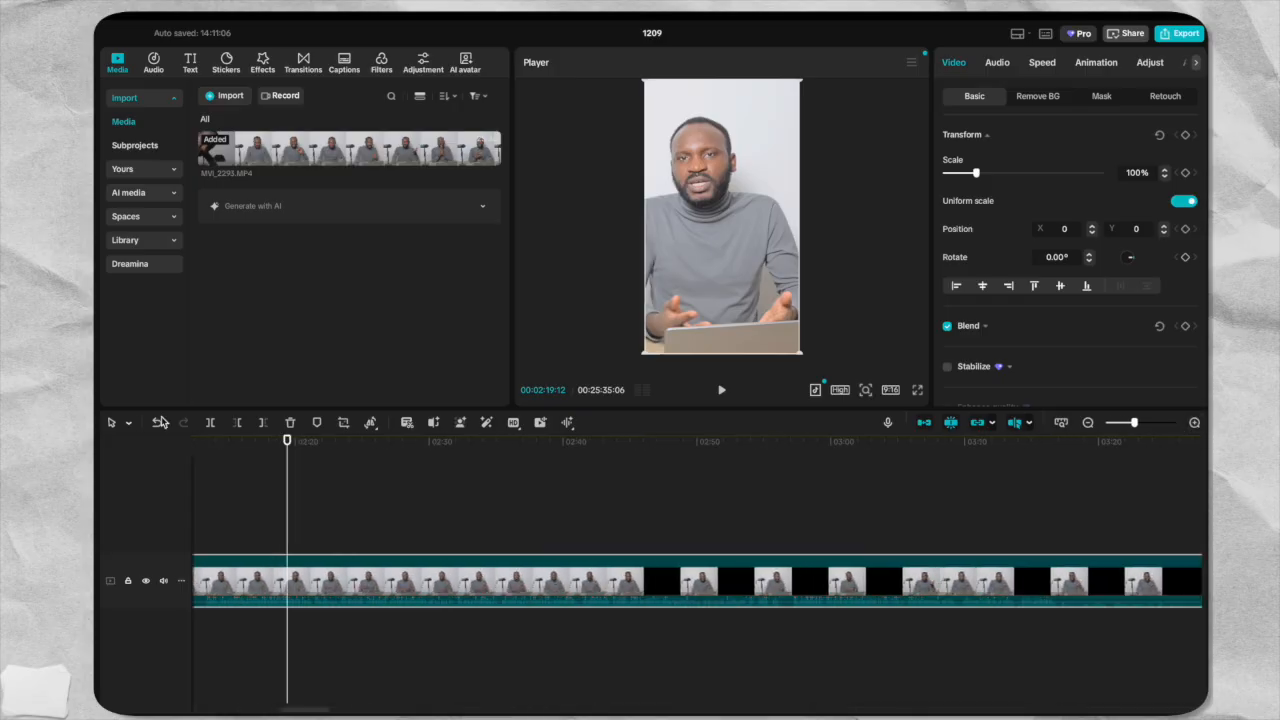
left_click_drag(288, 440, 599, 507)
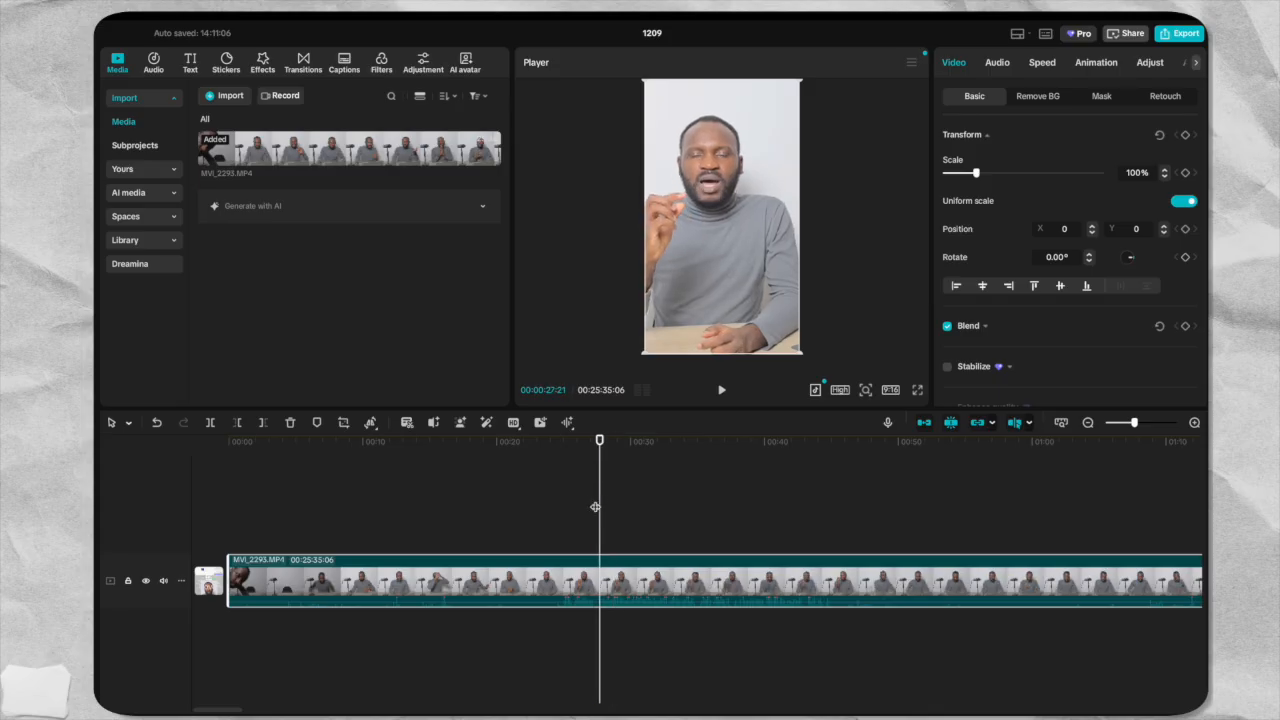
left_click_drag(599, 441, 560, 450)
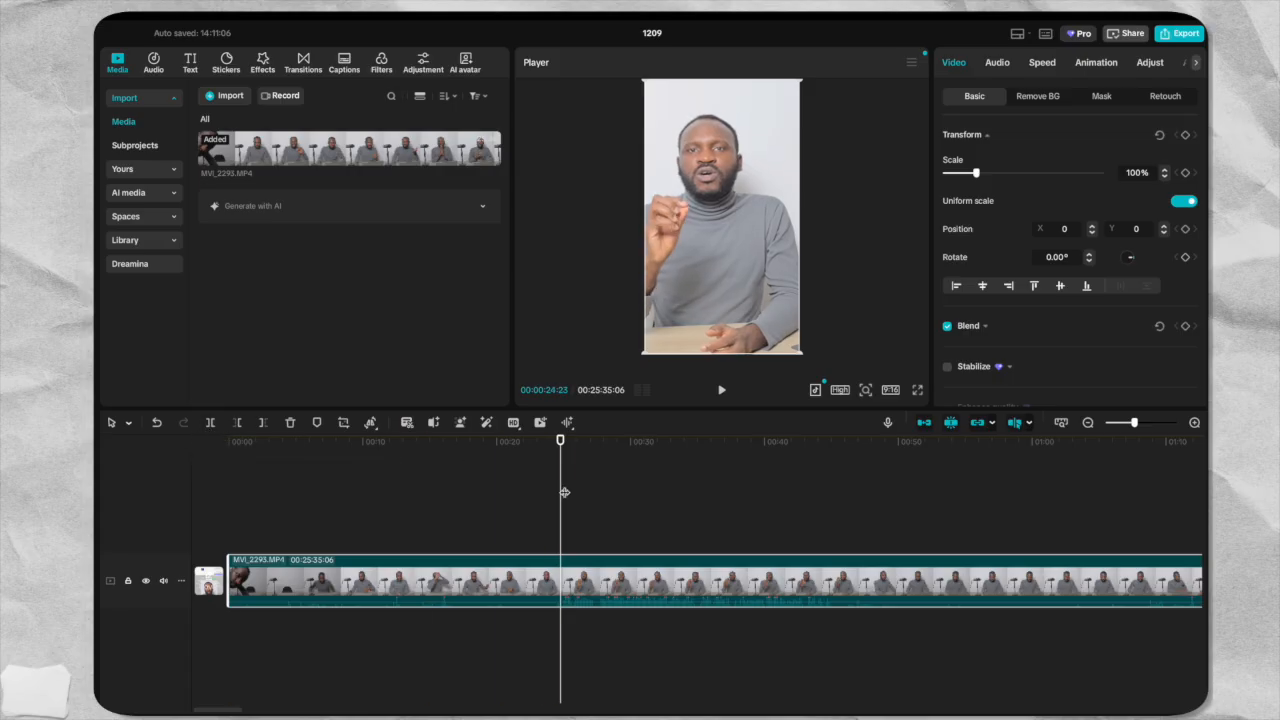
key("ctrl+b")
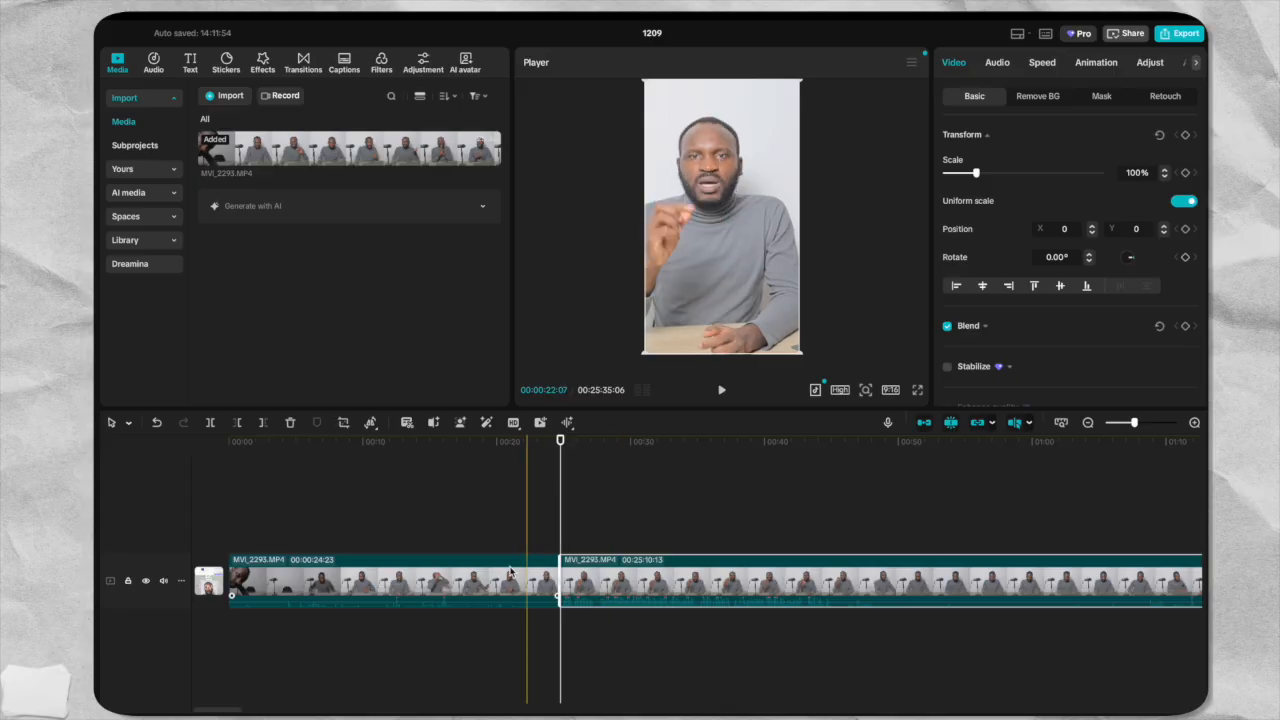
left_click(451, 571)
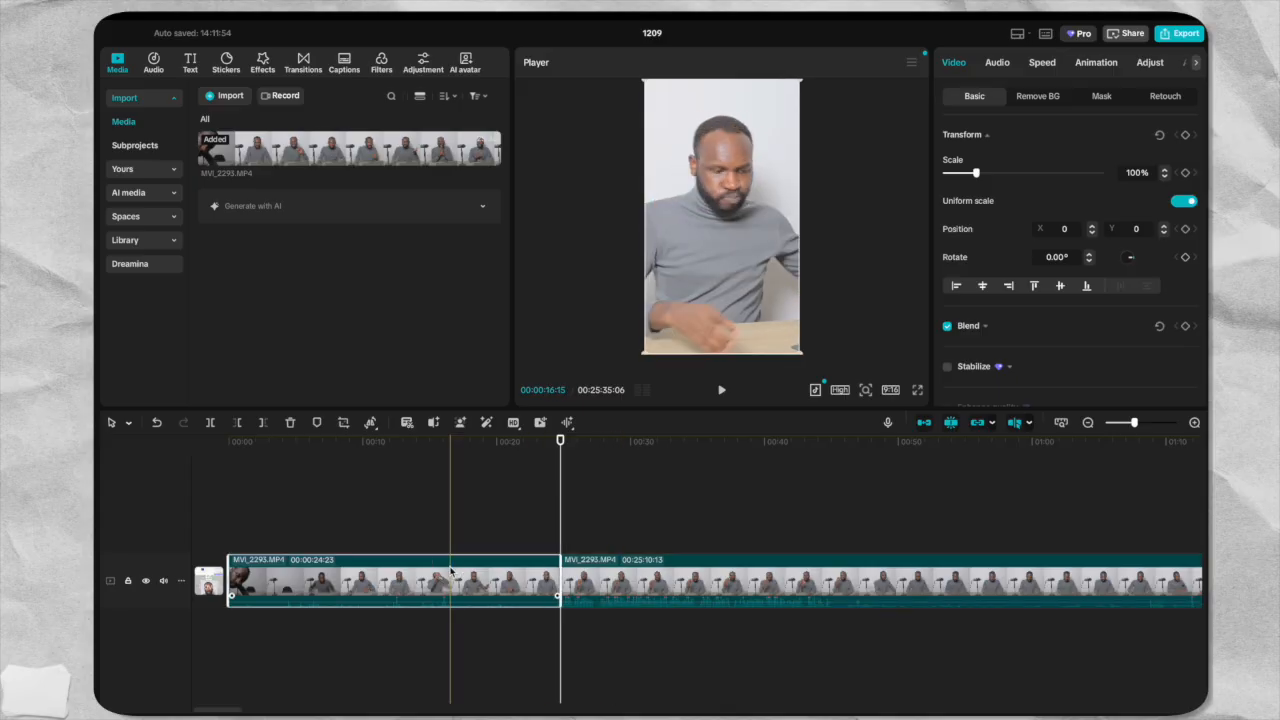
key("Delete")
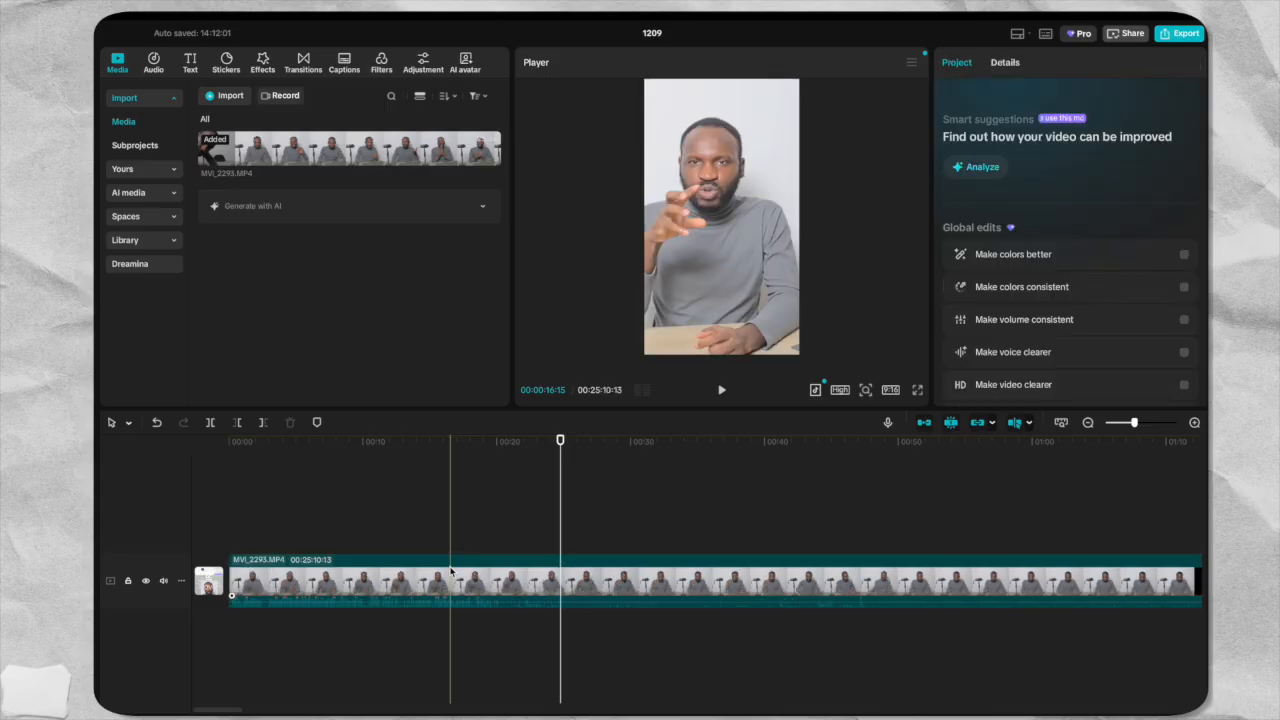
Split the remaining clip at 00:00:20:11 and delete everything after the cut.
left_click(364, 574)
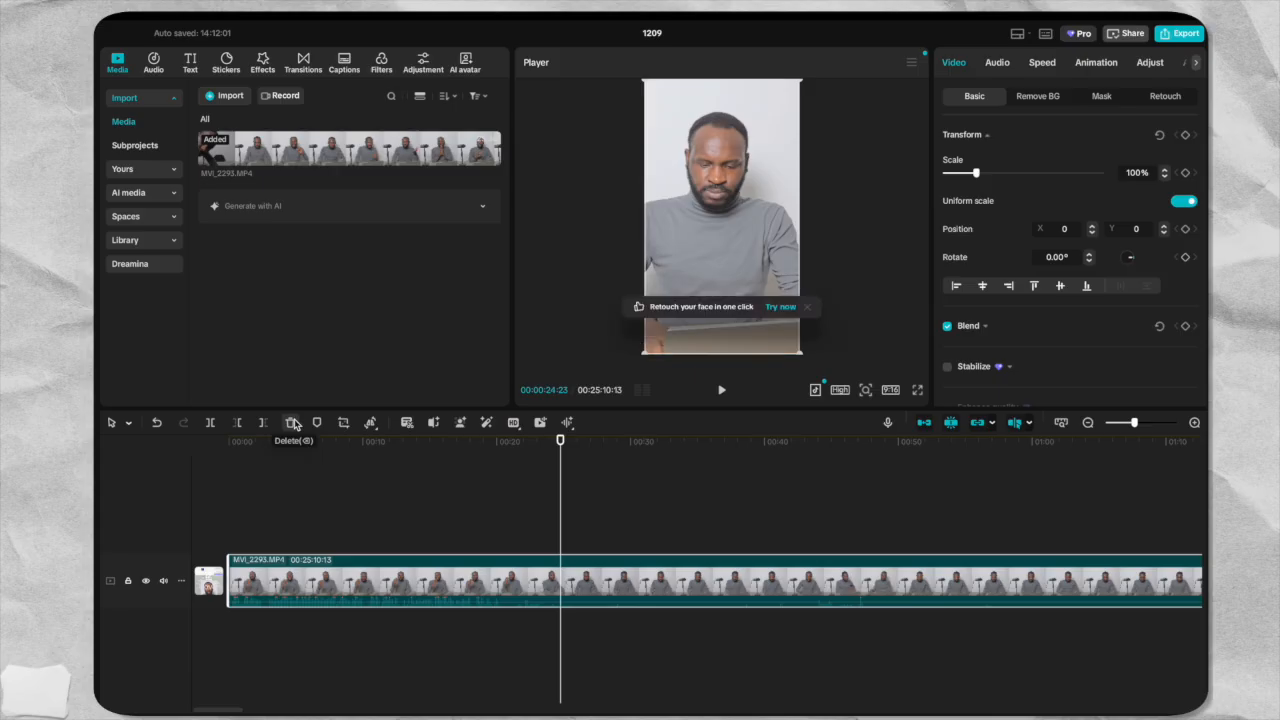
left_click(562, 441)
mouse_move(563, 443)
left_mouse_down()
mouse_move(491, 450)
mouse_move(501, 468)
left_mouse_up()
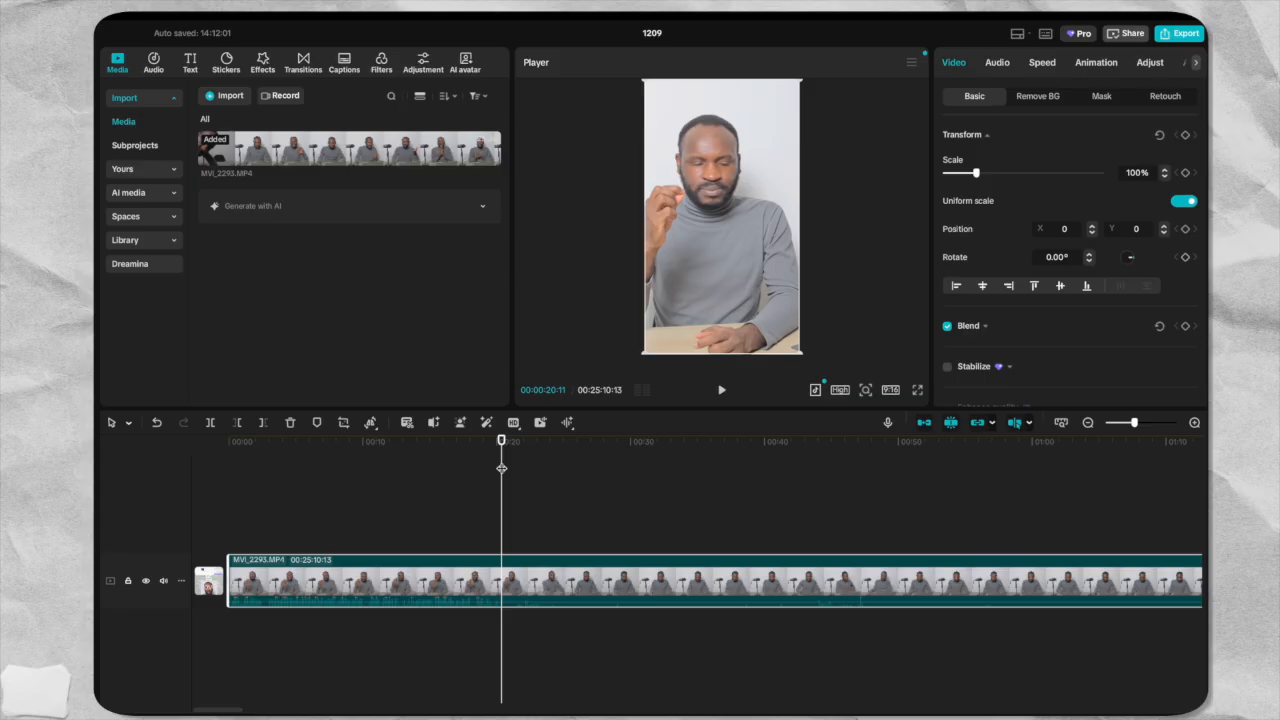
key("ctrl+b")
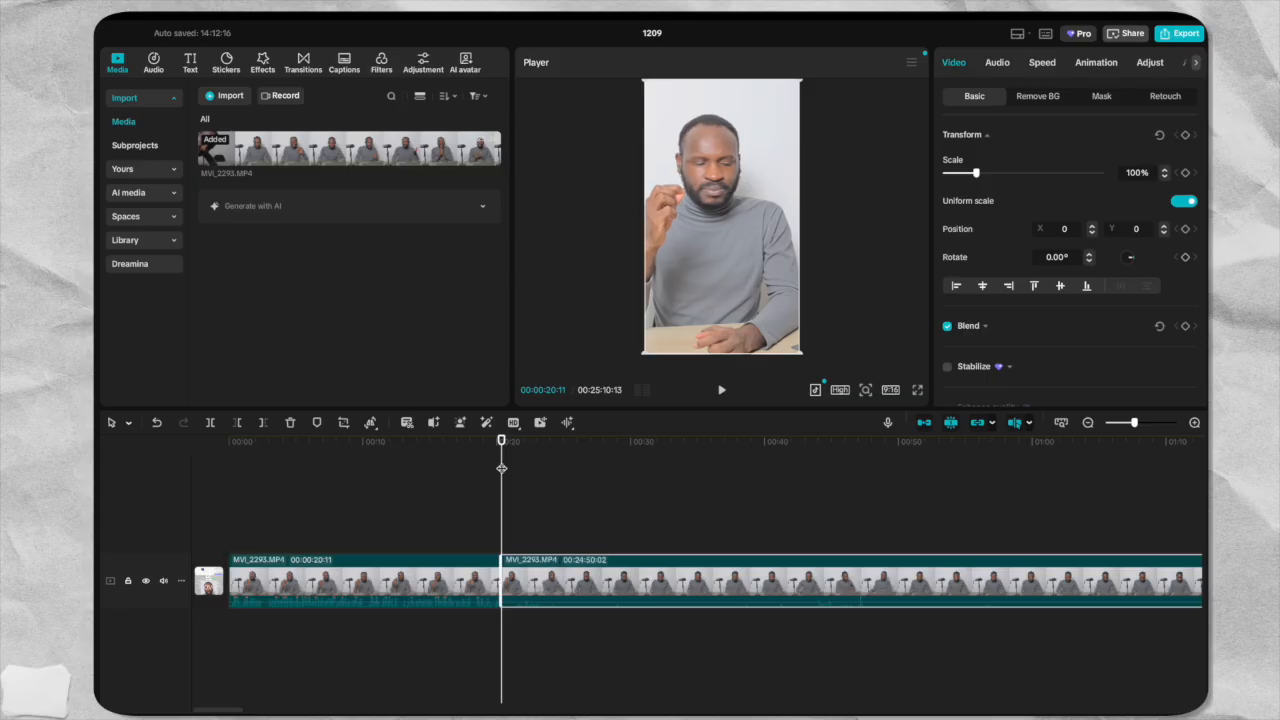
left_click(648, 566)
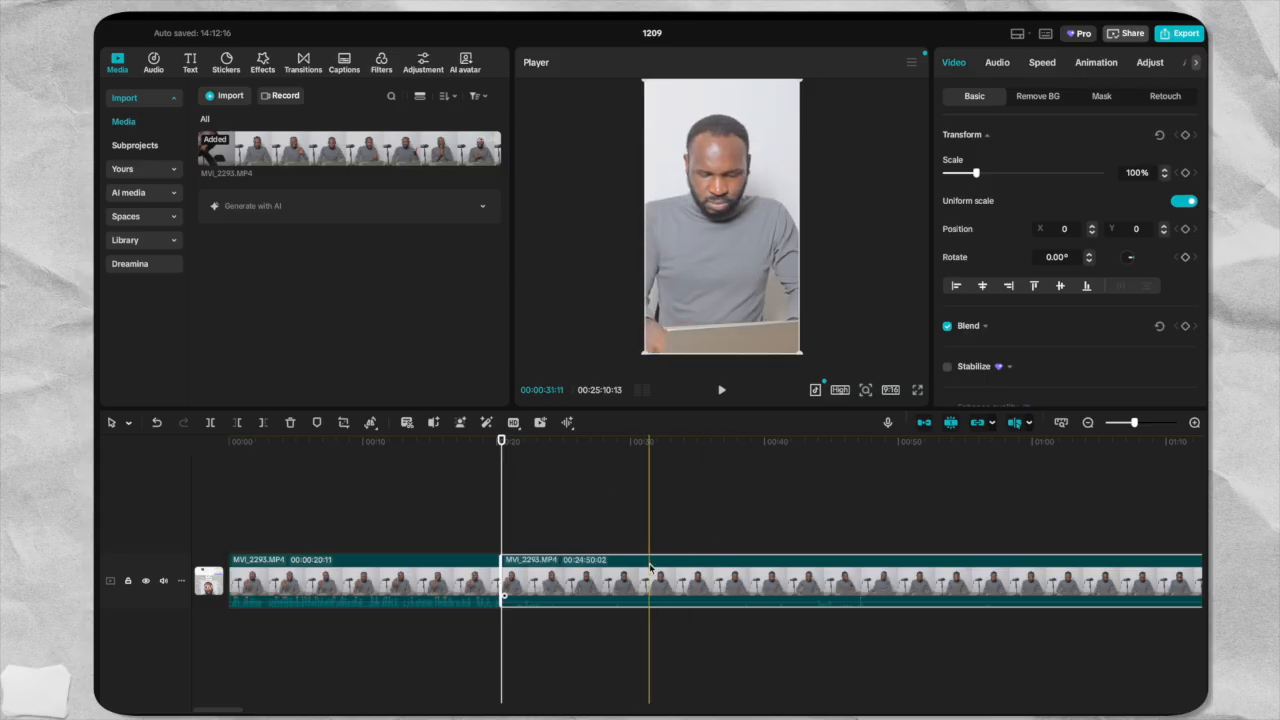
key("Delete")
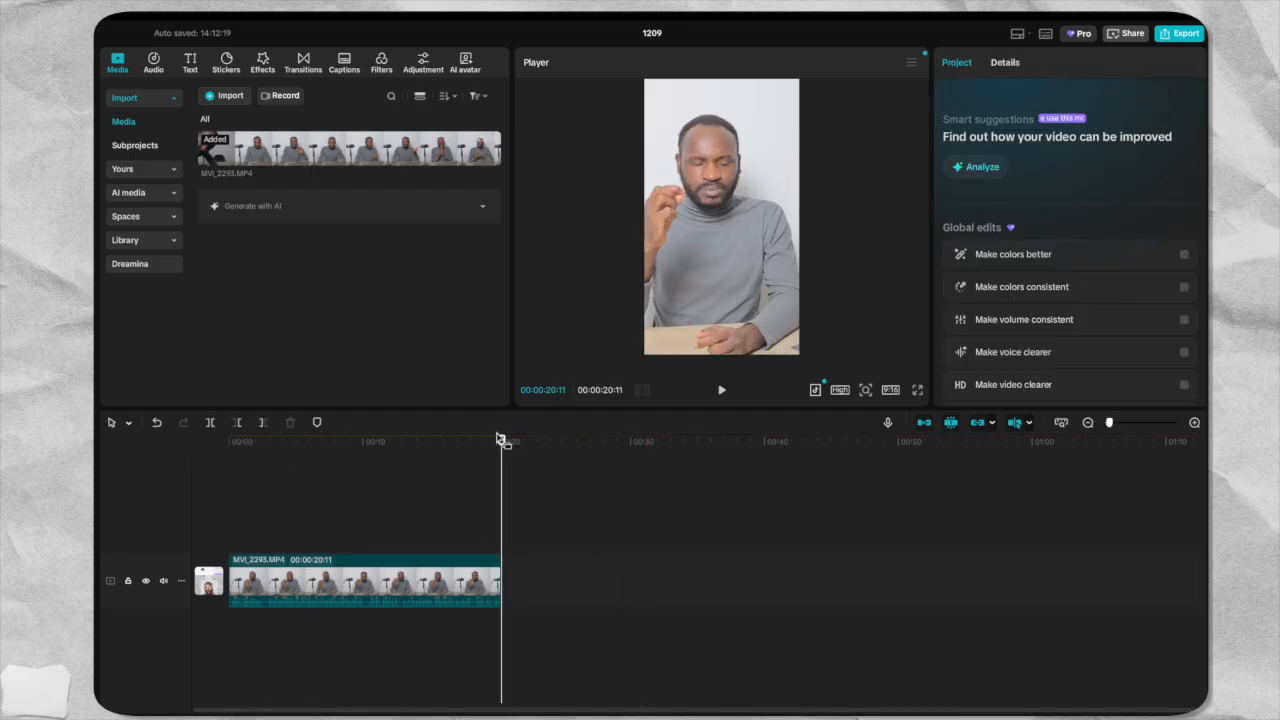
Play back the opening seconds of the trimmed clip and return the playhead to the start.
left_click(253, 467)
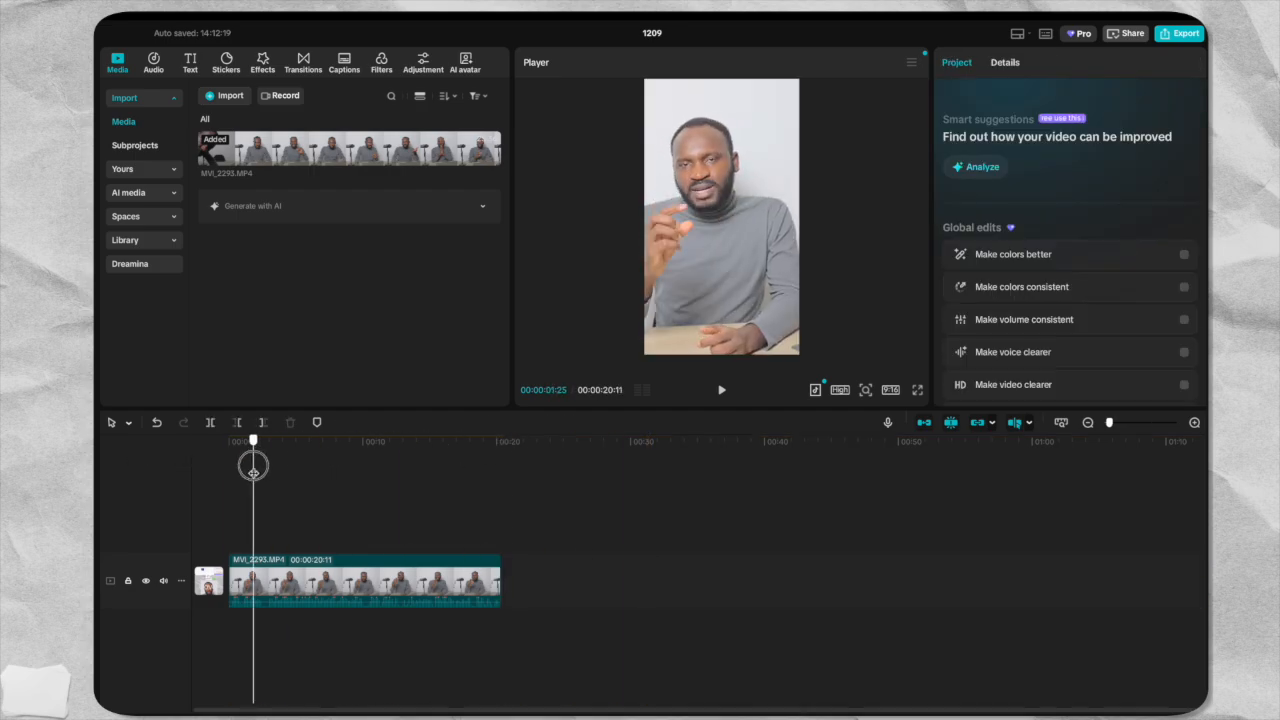
left_click_drag(253, 467, 171, 457)
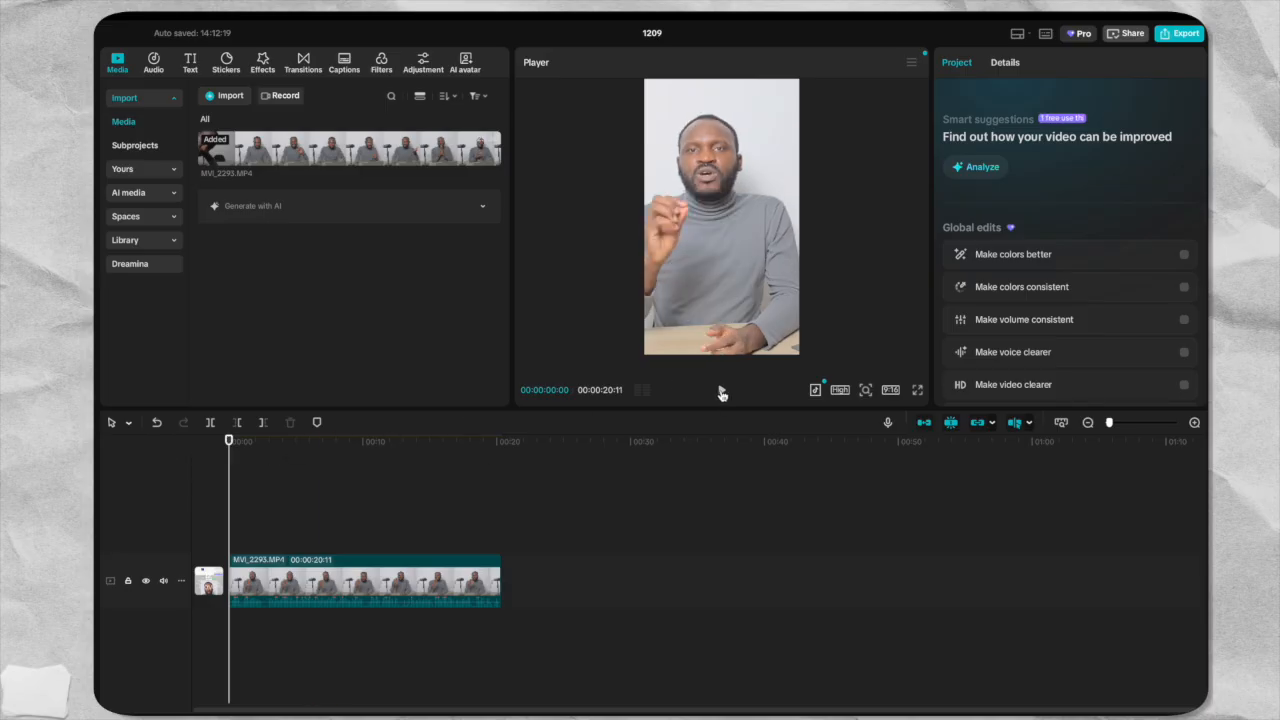
left_click(721, 391)
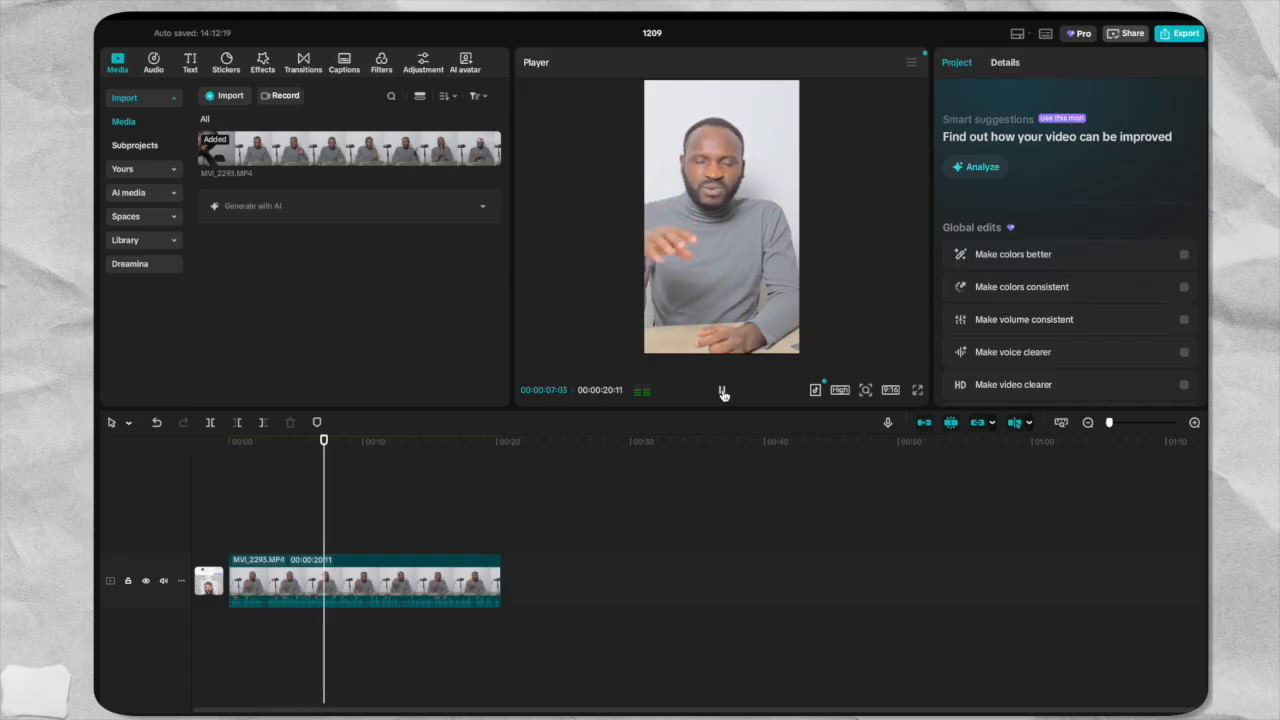
left_click(723, 392)
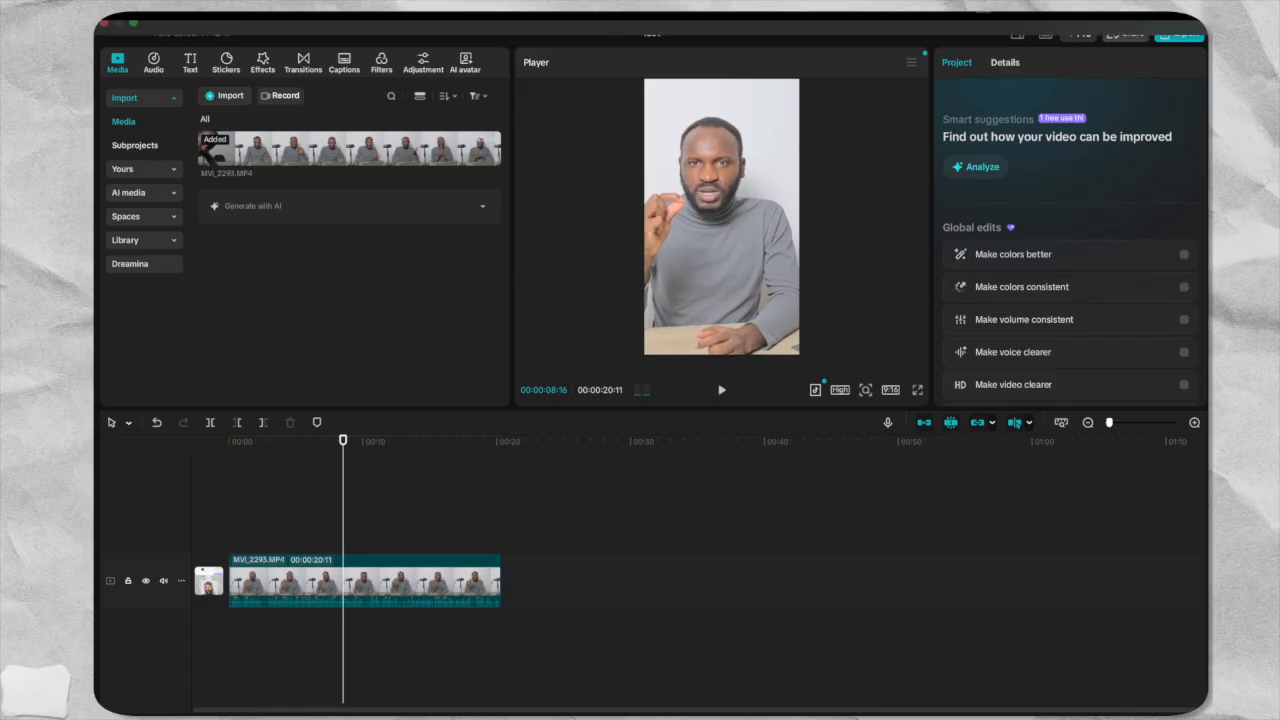
left_click_drag(343, 441, 229, 441)
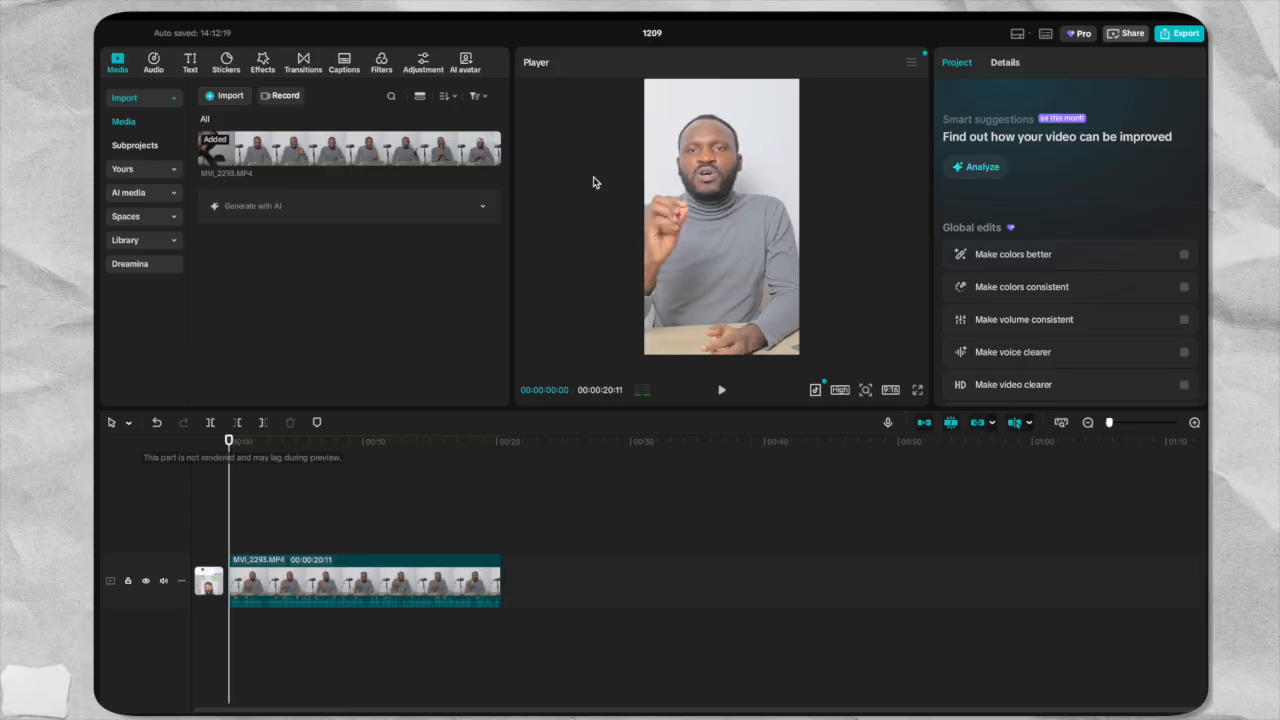
Play the first few seconds of the trimmed clip to check its original sound, finishing with the playhead at the beginning.
left_click(230, 443)
mouse_move(230, 443)
left_mouse_down()
mouse_move(251, 441)
mouse_move(229, 441)
left_mouse_up()
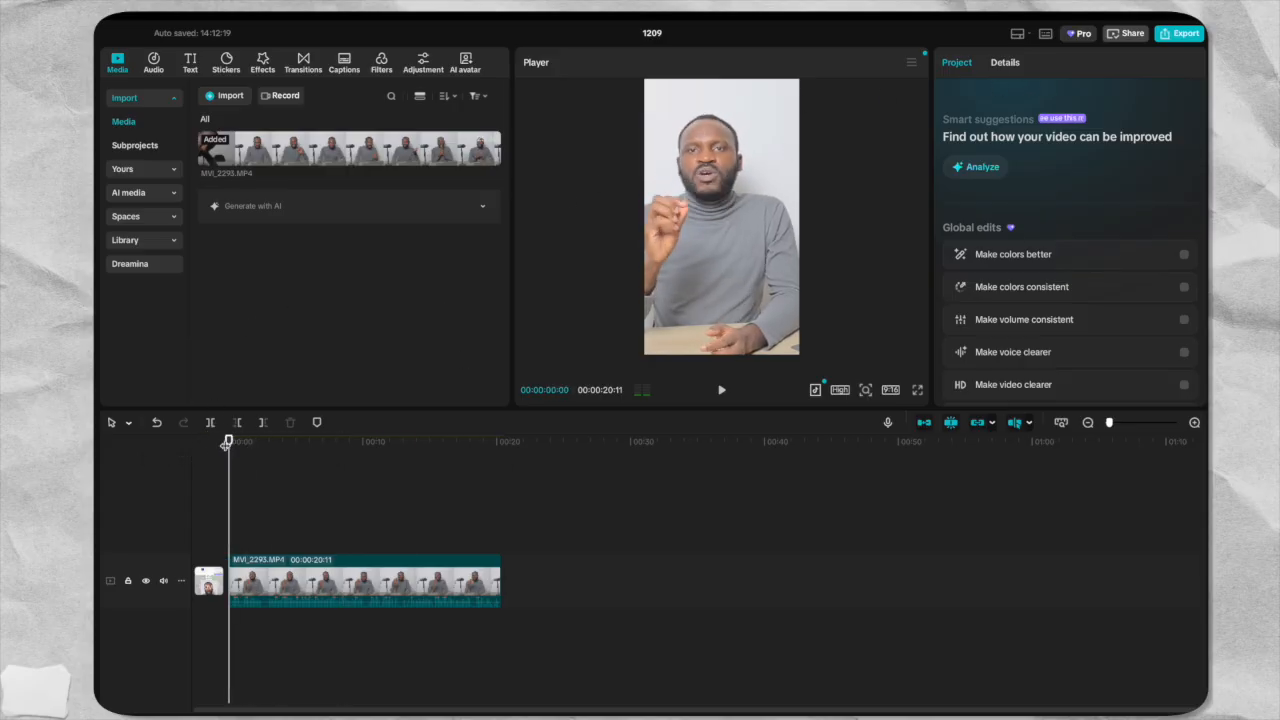
left_click(720, 391)
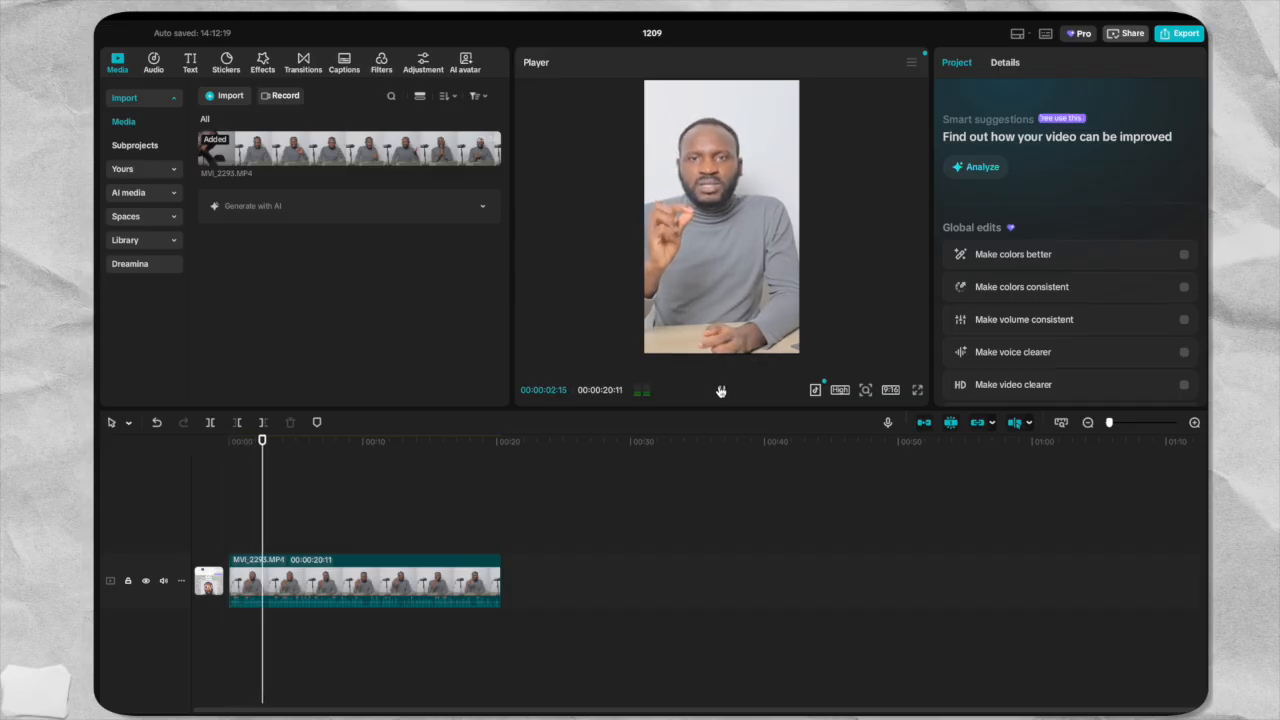
left_click_drag(273, 441, 229, 441)
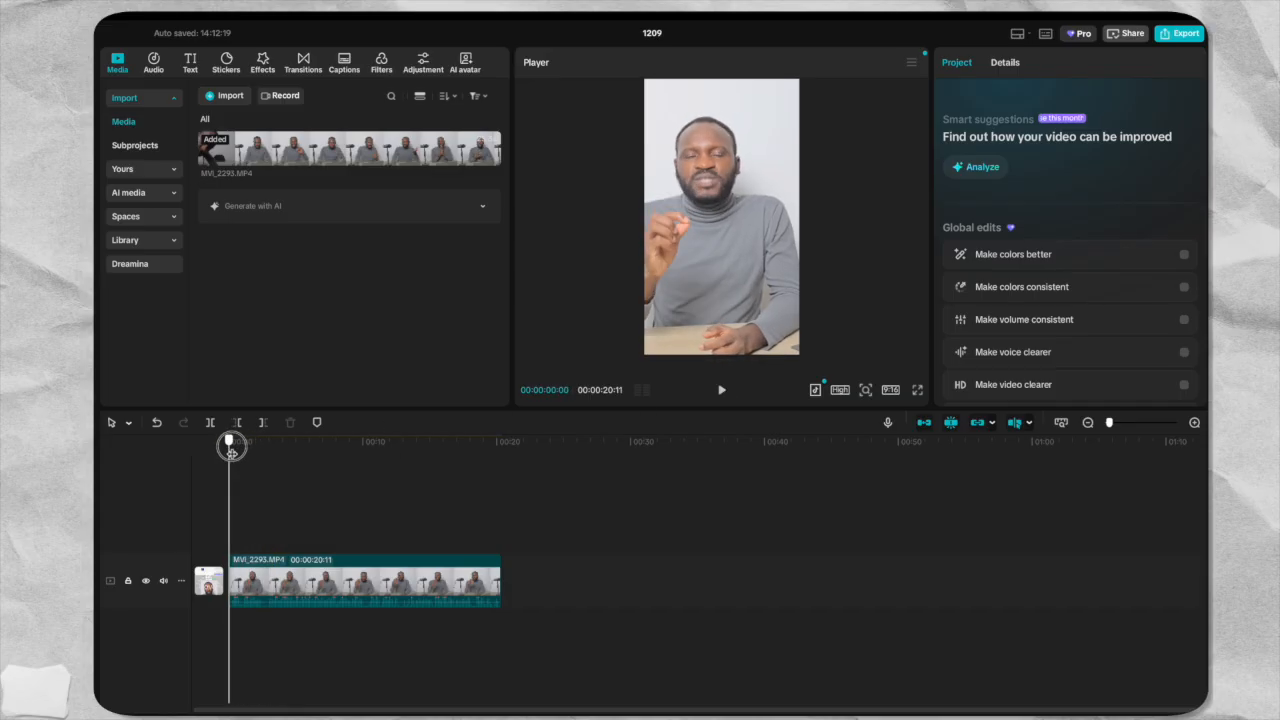
Set the timeline clip's audio volume to 4.5 dB with a 0.5 s fade-in and a 1.0 s fade-out.
left_click(360, 578)
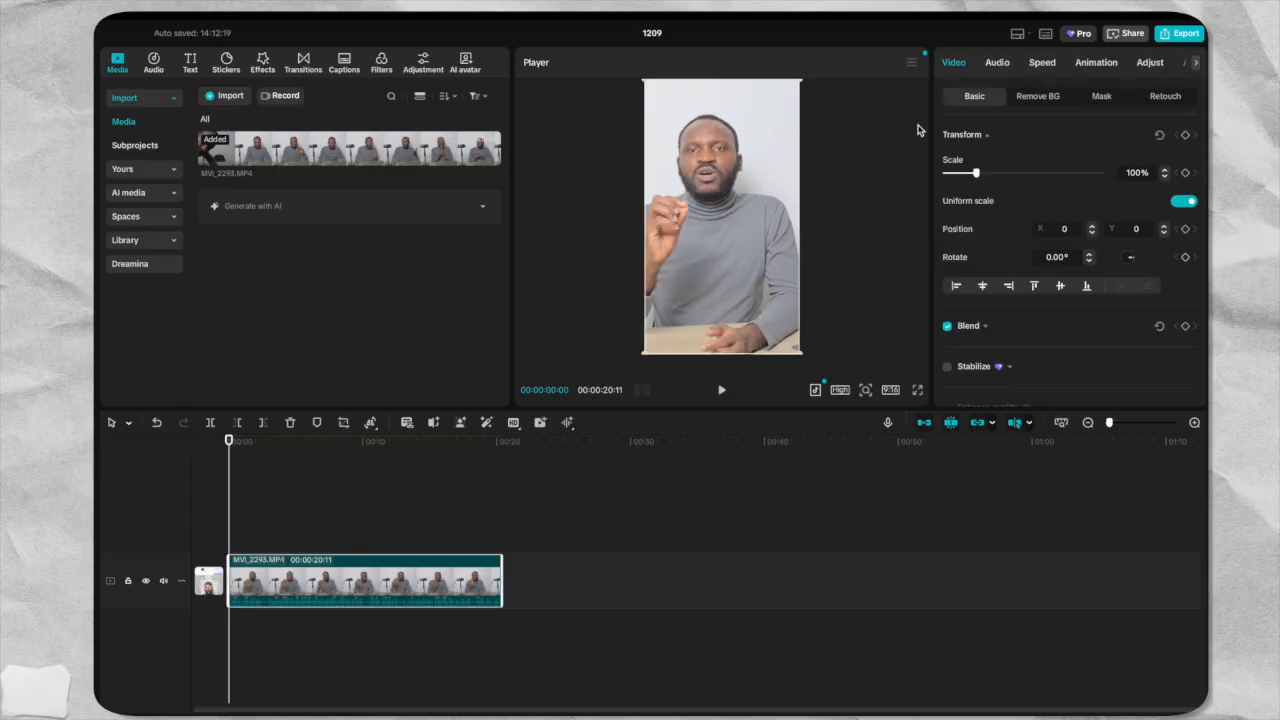
left_click(998, 63)
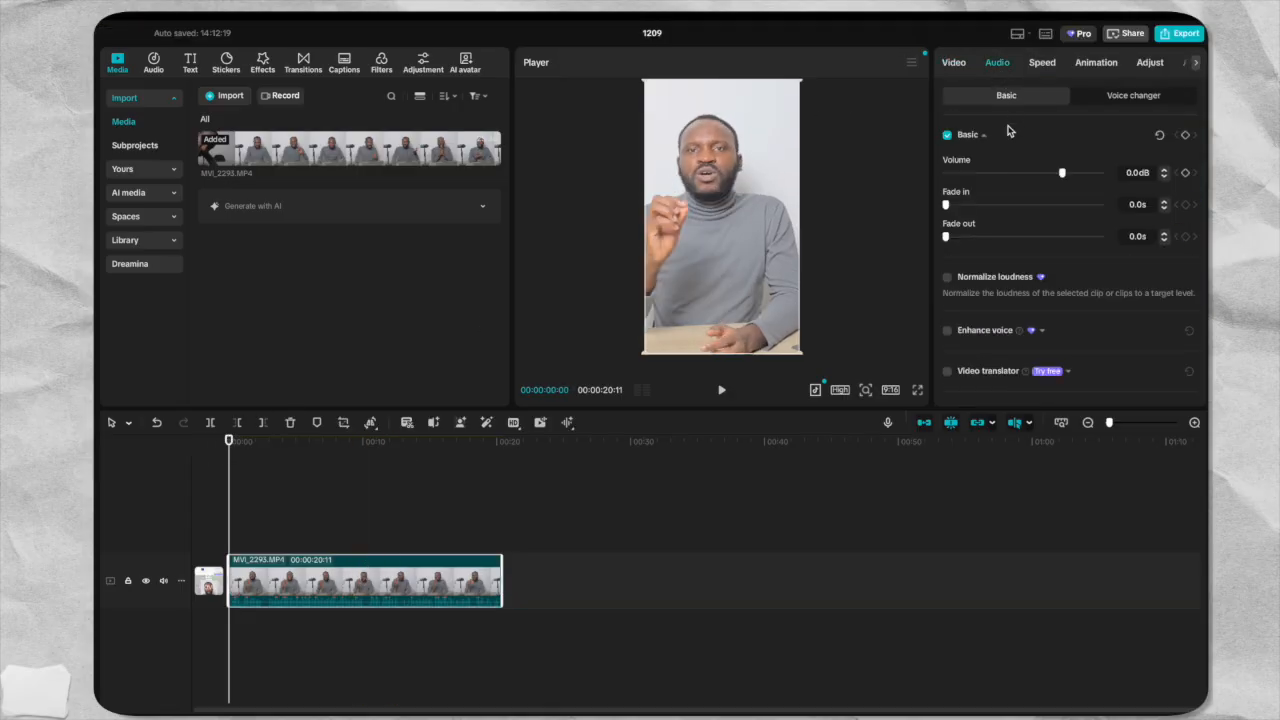
left_click_drag(1063, 173, 1069, 177)
left_click_drag(946, 204, 954, 210)
left_click_drag(947, 239, 960, 239)
Turn on loudness normalization and noise reduction for the clip's audio.
left_click(947, 279)
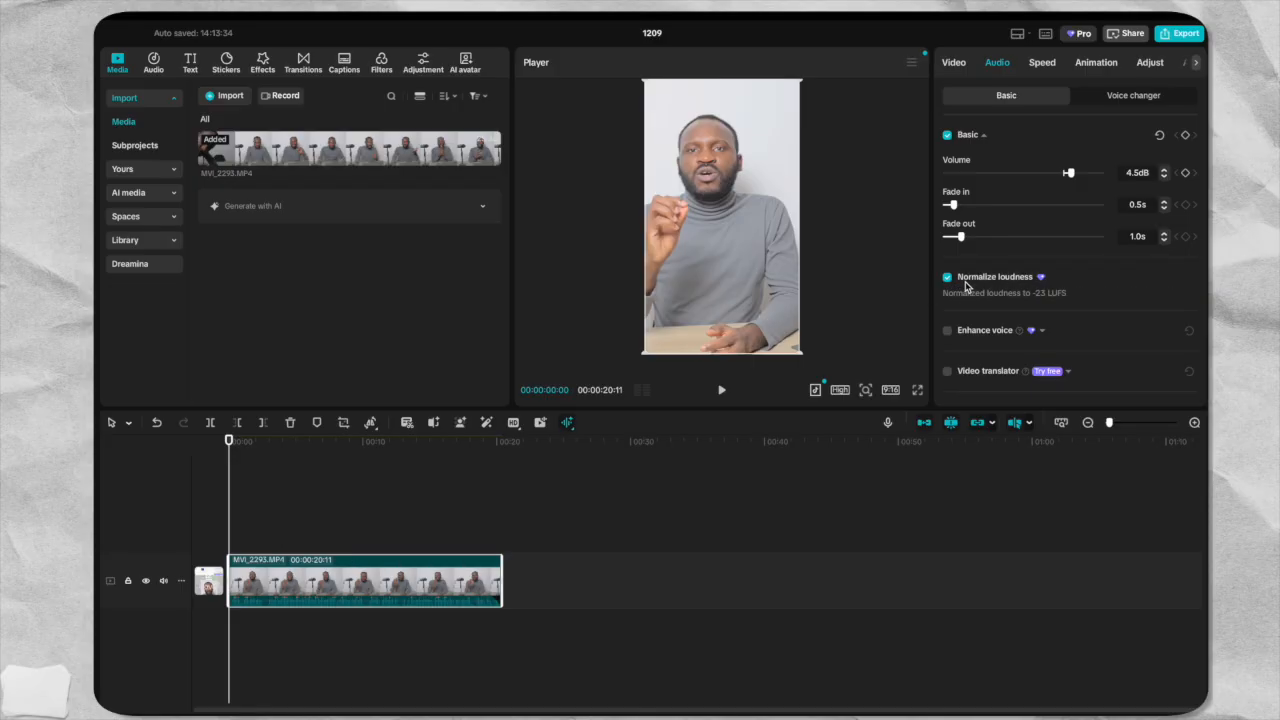
scroll(965, 284, "down", 2)
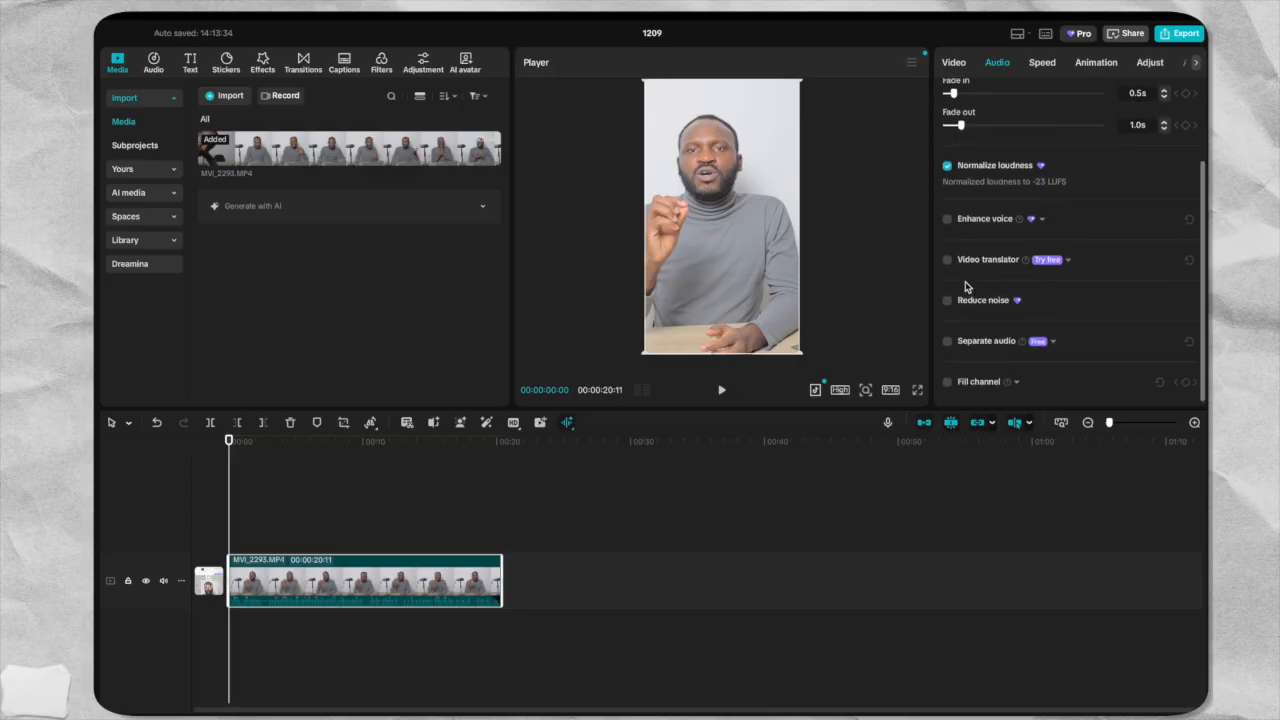
left_click(947, 221)
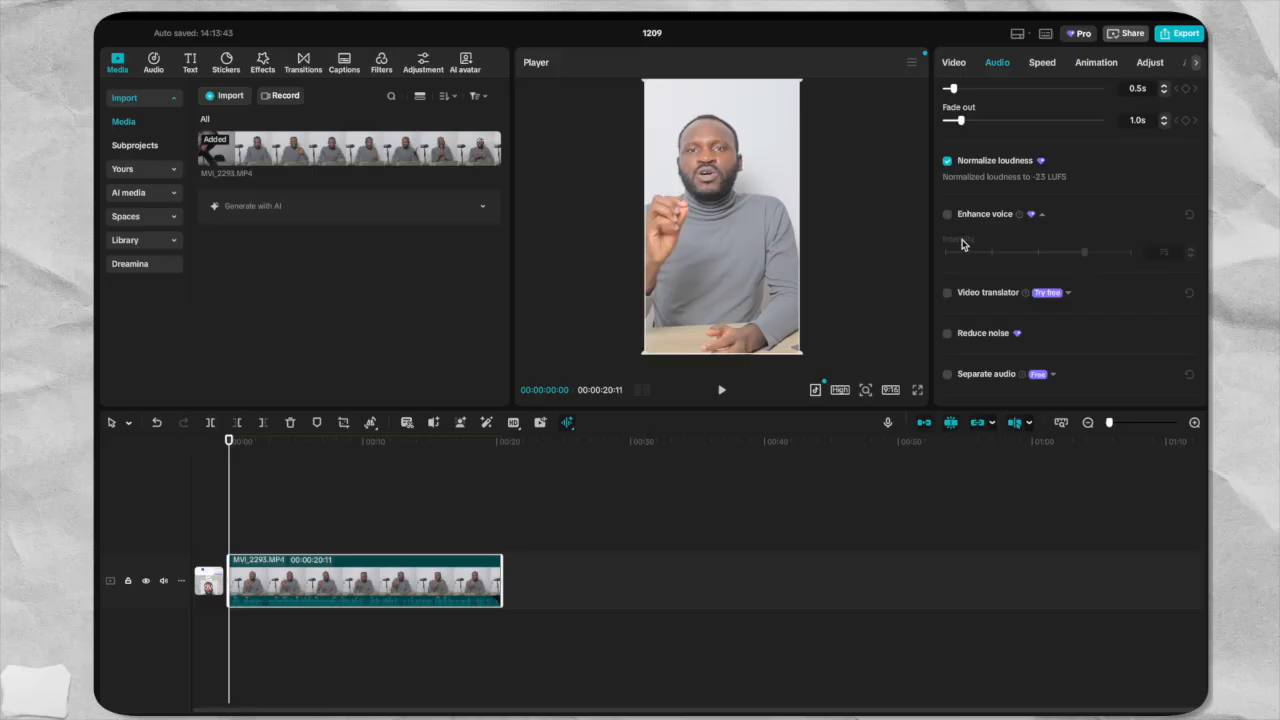
left_click(948, 334)
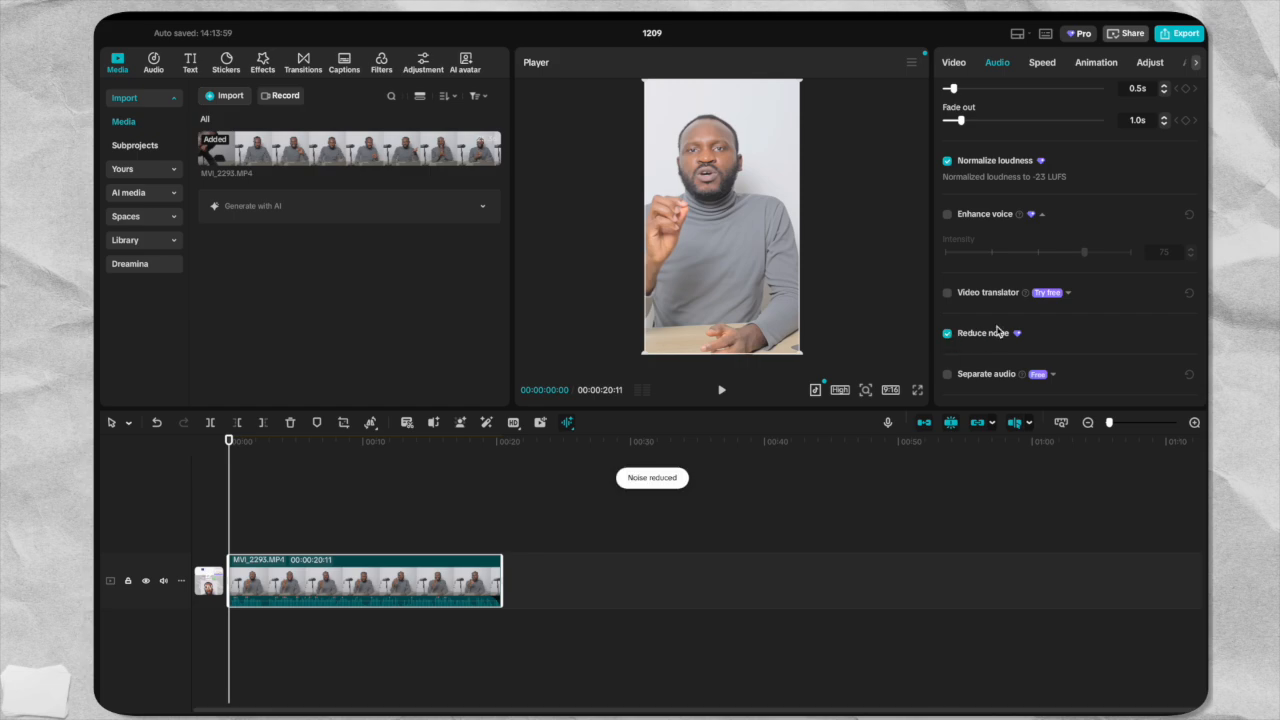
scroll(997, 325, "down", 1)
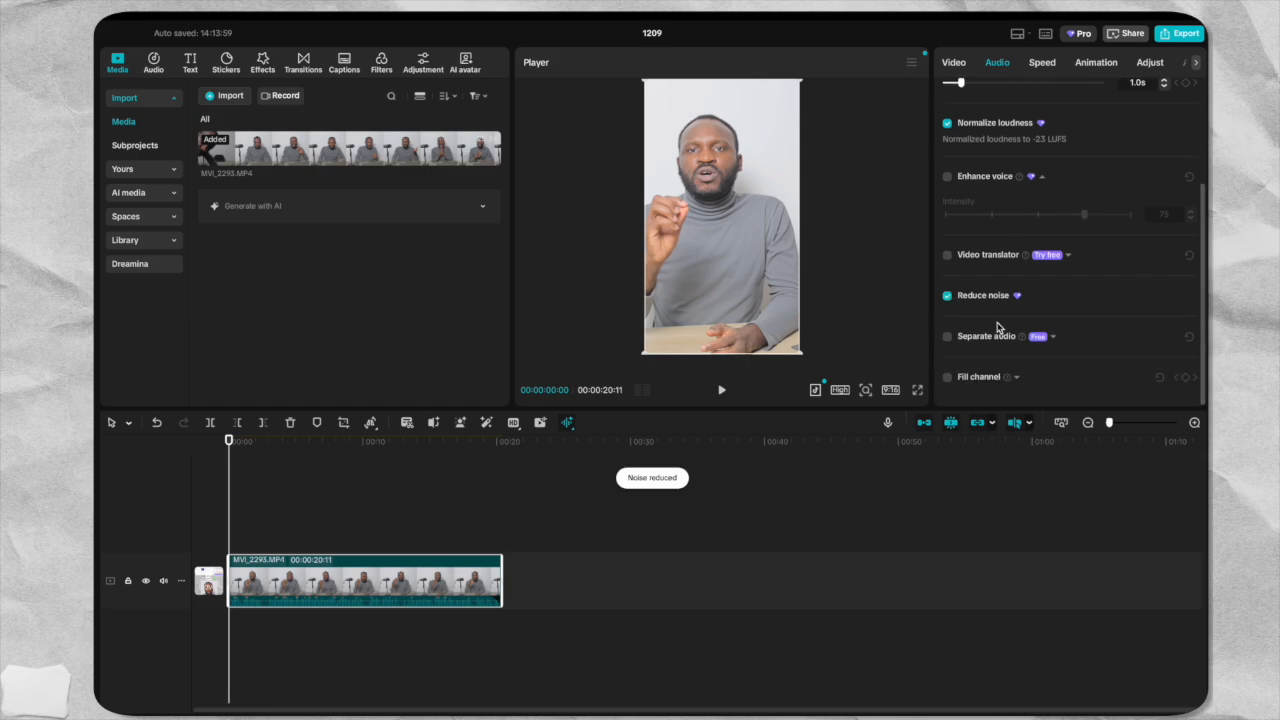
scroll(997, 325, "up", 3)
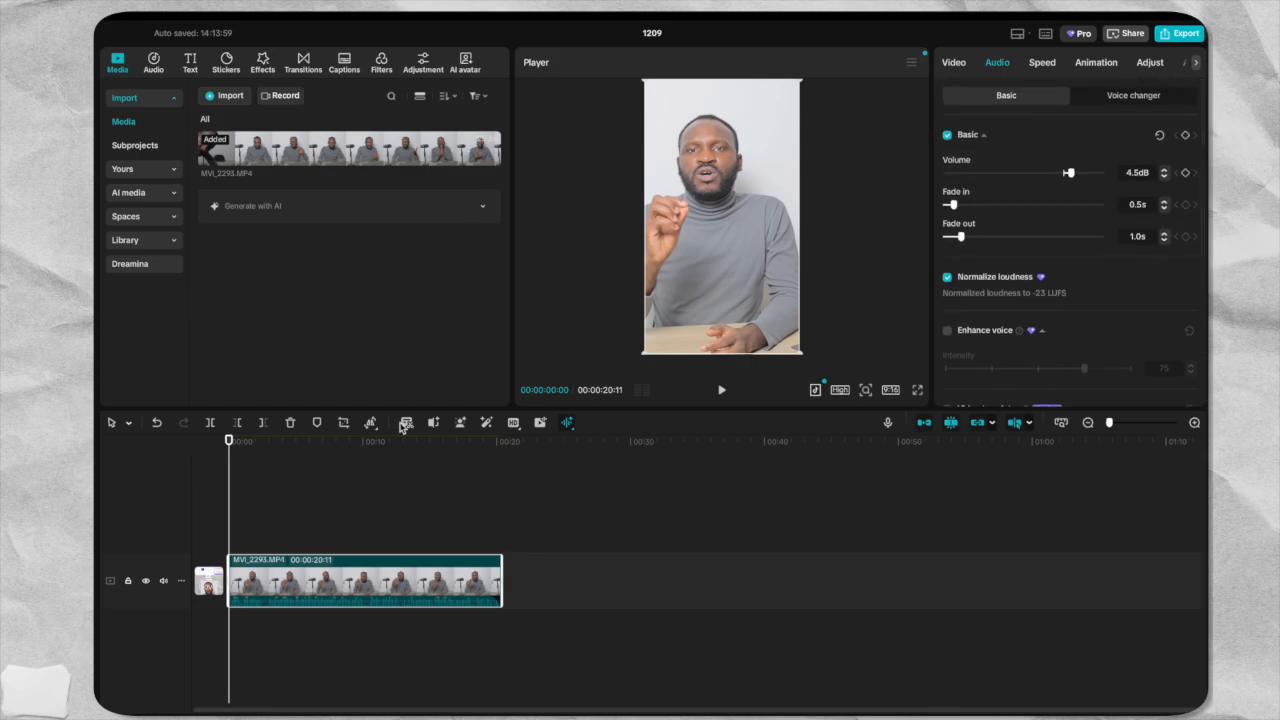
Preview the opening of the clip with the adjusted audio and bring the playhead back to 00:00:00:00.
left_click(721, 389)
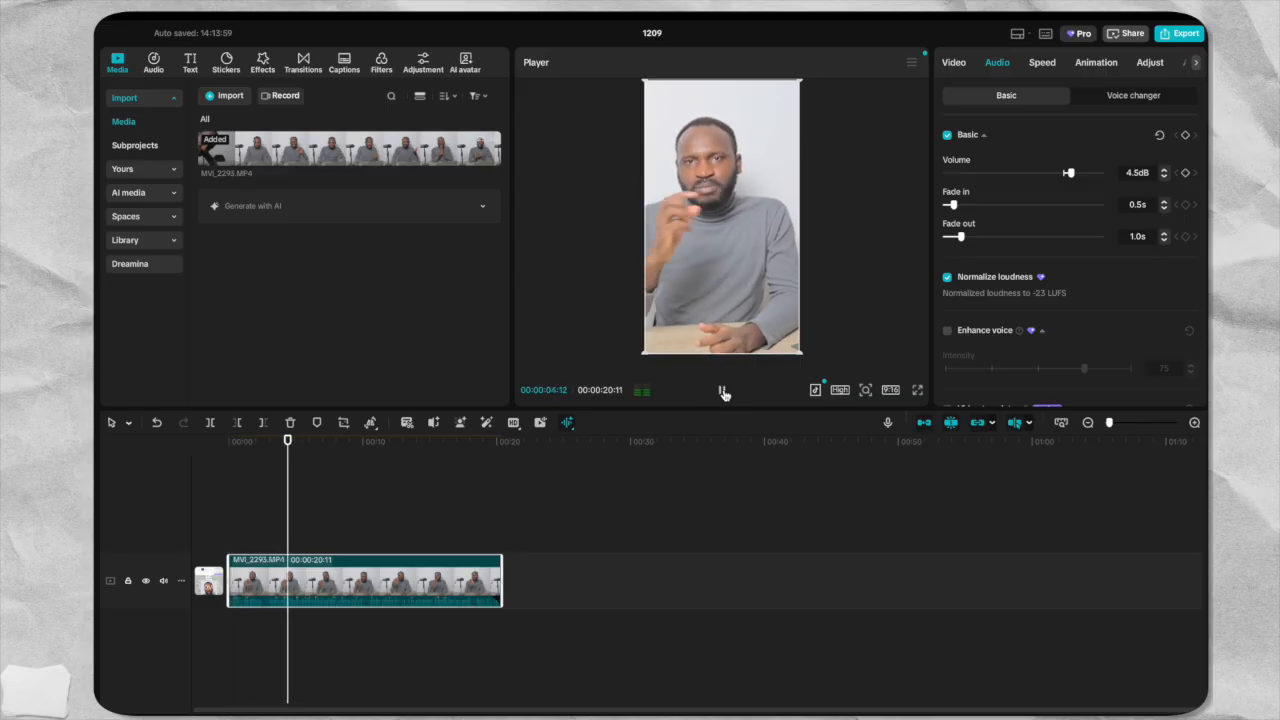
left_click(723, 391)
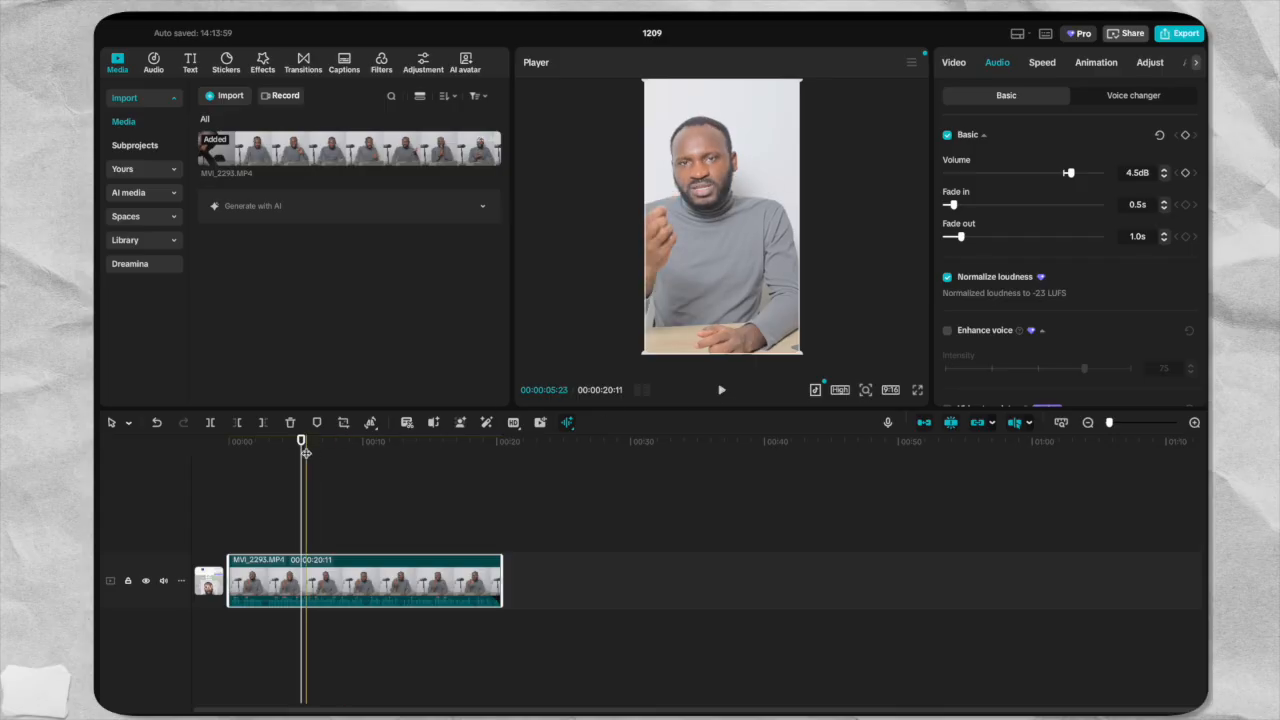
left_click_drag(300, 443, 197, 447)
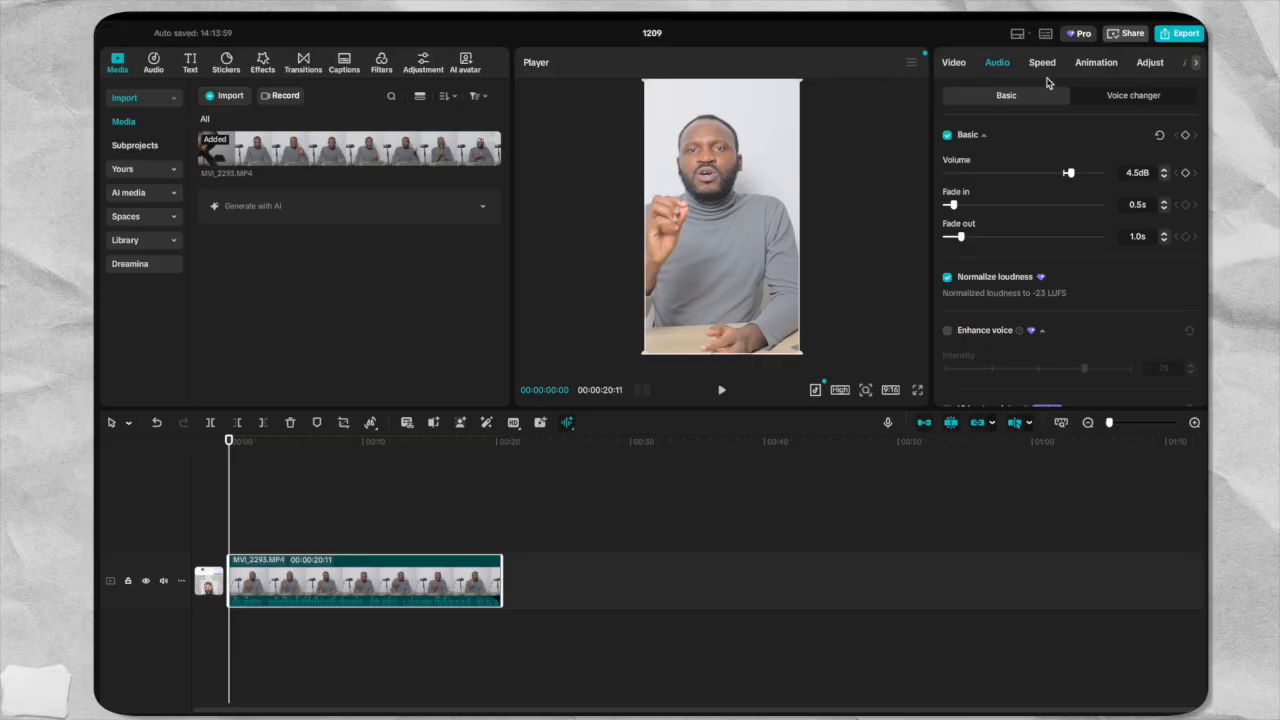
At 00:00:07:29, use the primary color wheels to set the clip's Shadows brightness to -0.06 and Middle grey brightness to 0.02.
left_click(336, 447)
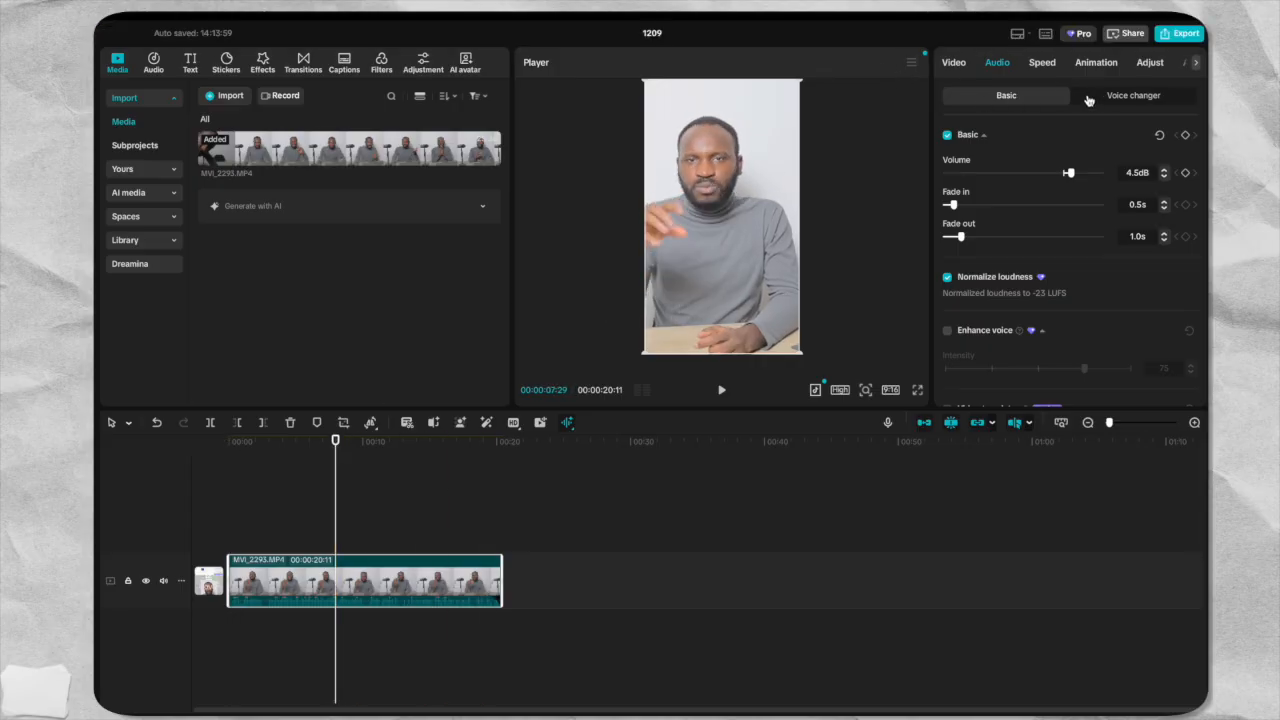
left_click(954, 64)
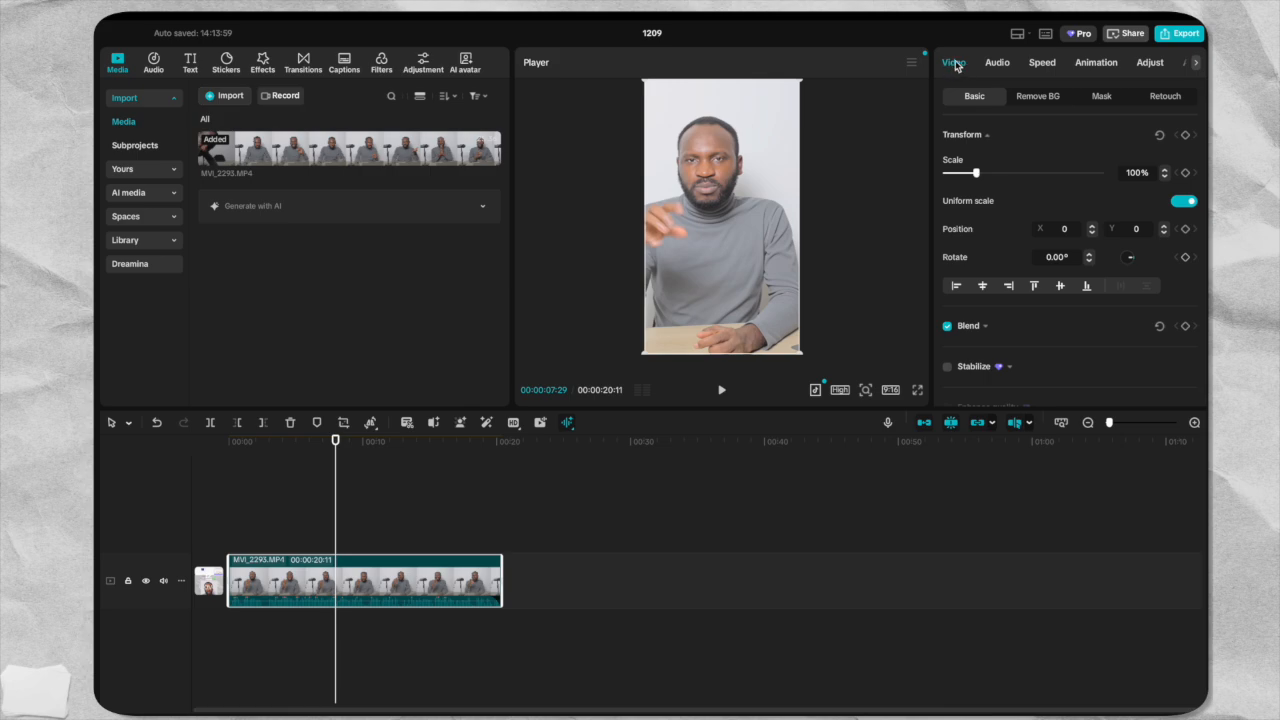
left_click(1150, 64)
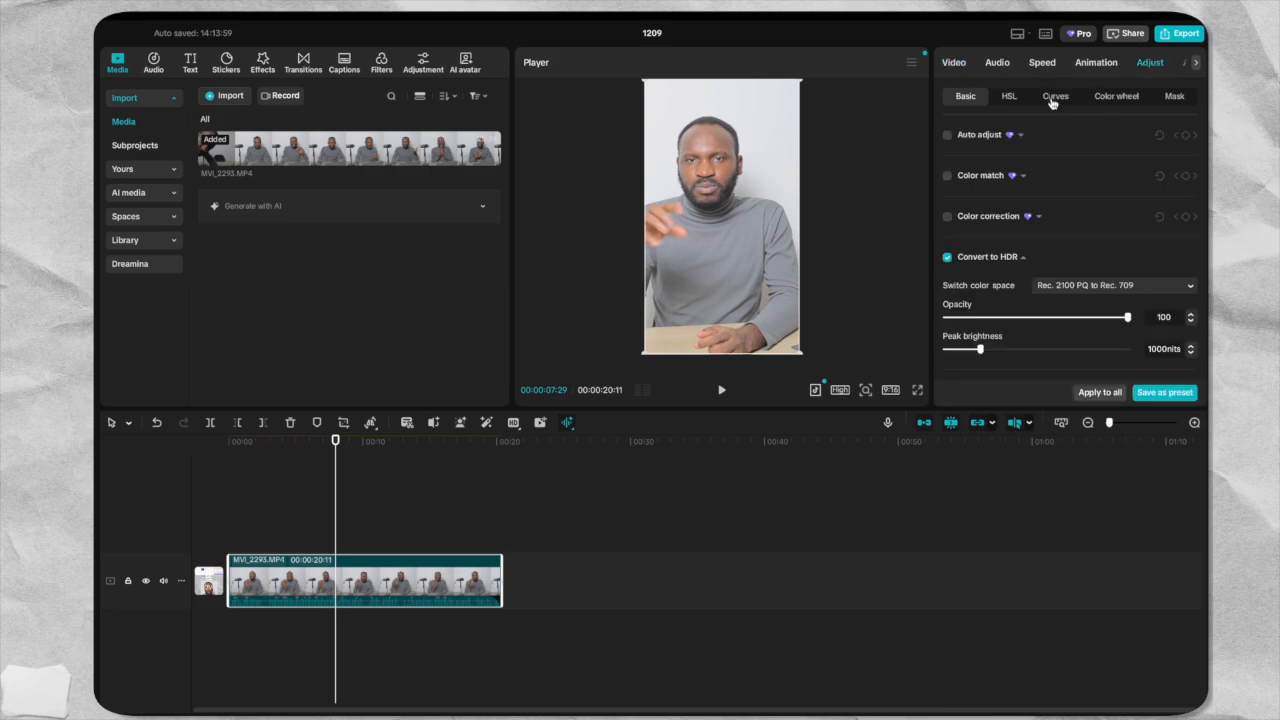
left_click(1107, 99)
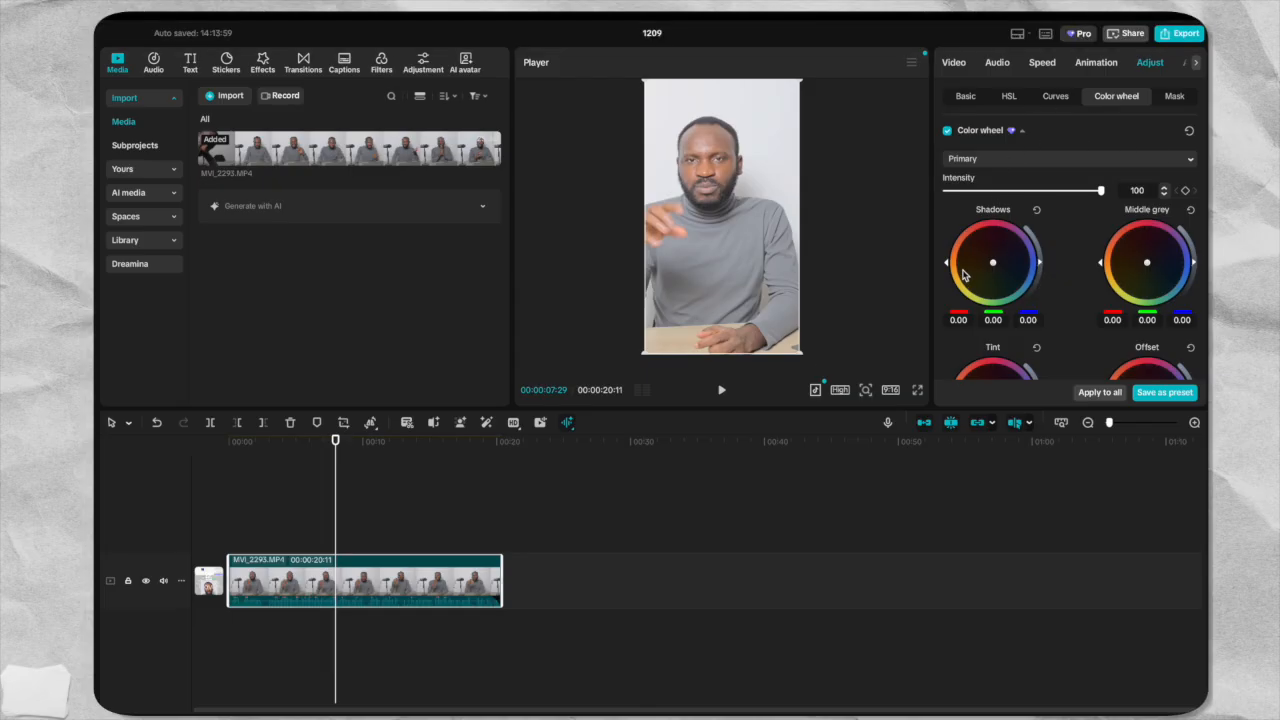
left_click_drag(946, 262, 946, 264)
left_click_drag(946, 263, 946, 264)
mouse_move(1040, 265)
left_mouse_down()
mouse_move(1032, 244)
mouse_move(1038, 261)
left_mouse_up()
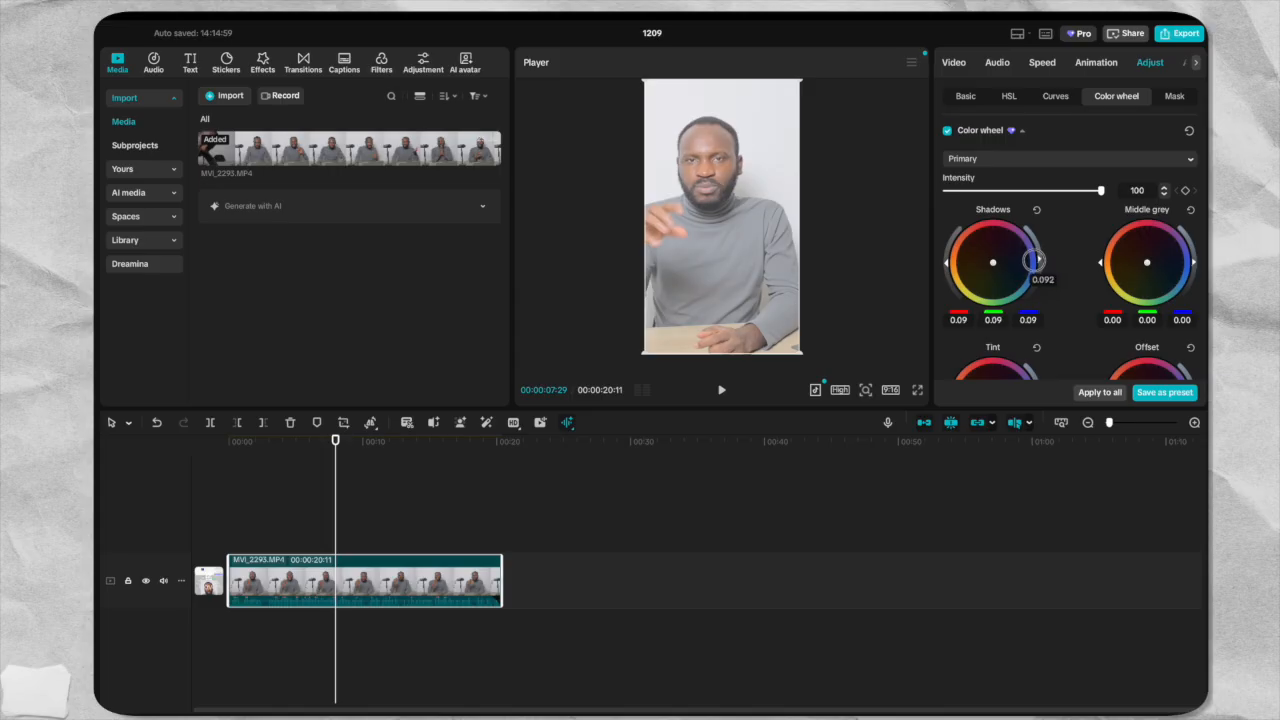
left_click_drag(1037, 261, 1034, 268)
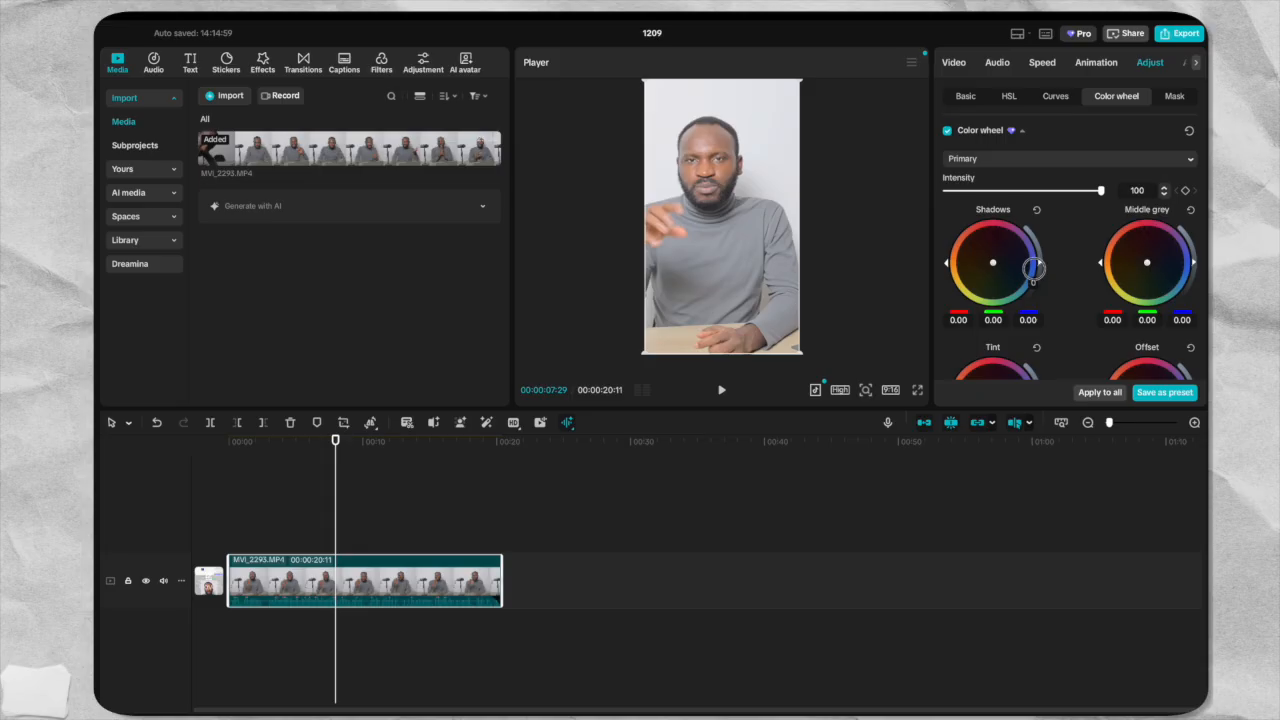
left_click_drag(1034, 268, 1035, 274)
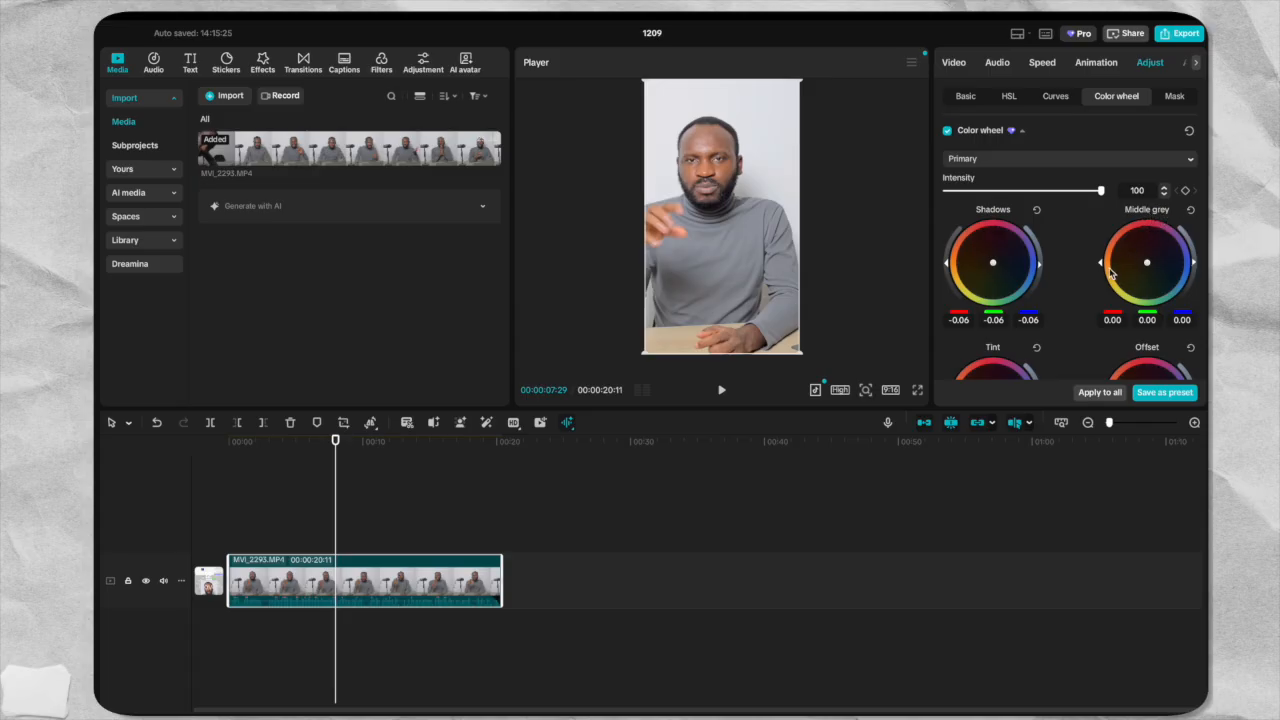
left_click_drag(1101, 263, 1099, 262)
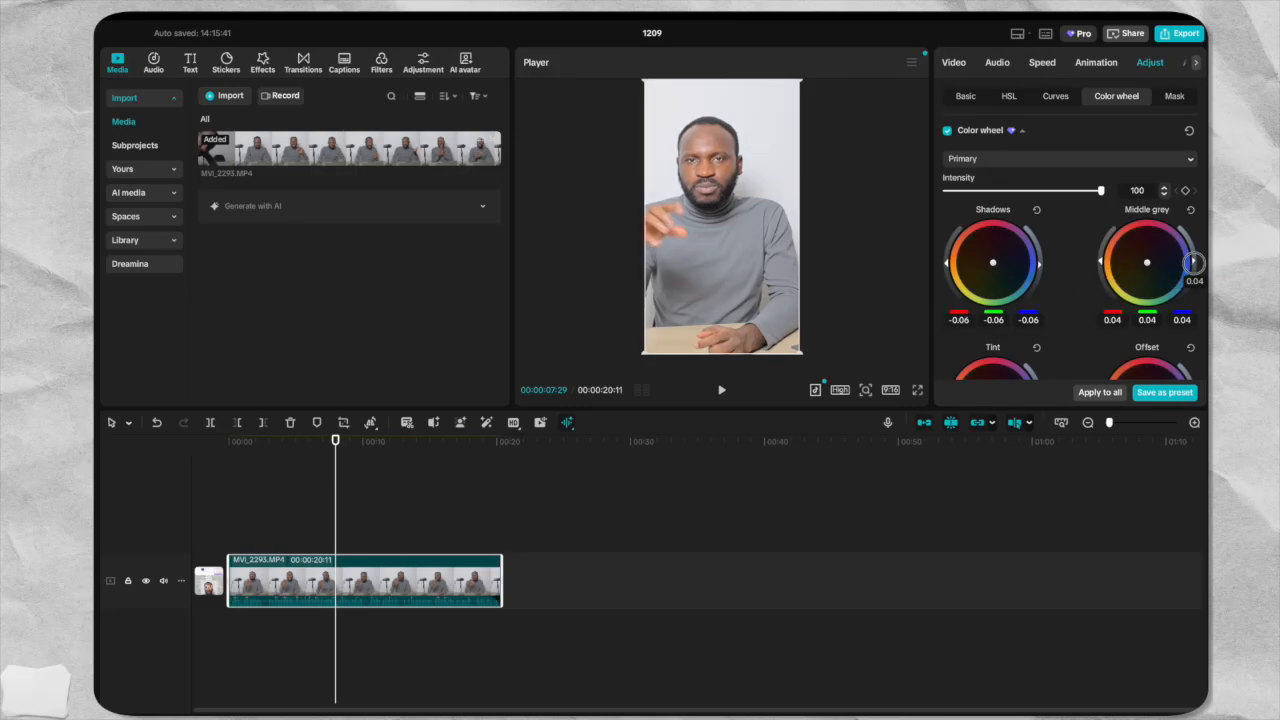
mouse_move(1193, 263)
left_mouse_down()
mouse_move(1185, 251)
mouse_move(1187, 263)
left_mouse_up()
Try out the Tint wheel's color strength and set the Offset wheel's brightness to 0.04.
scroll(1076, 307, "down", 3)
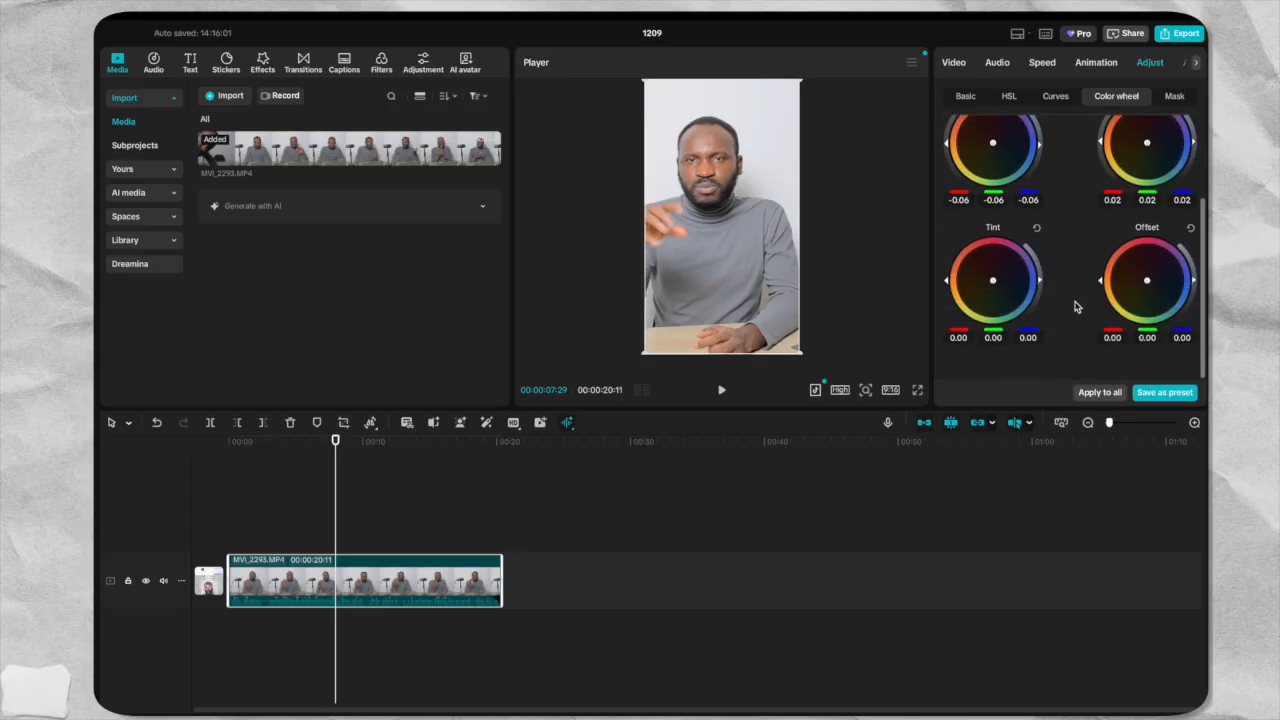
left_click(950, 285)
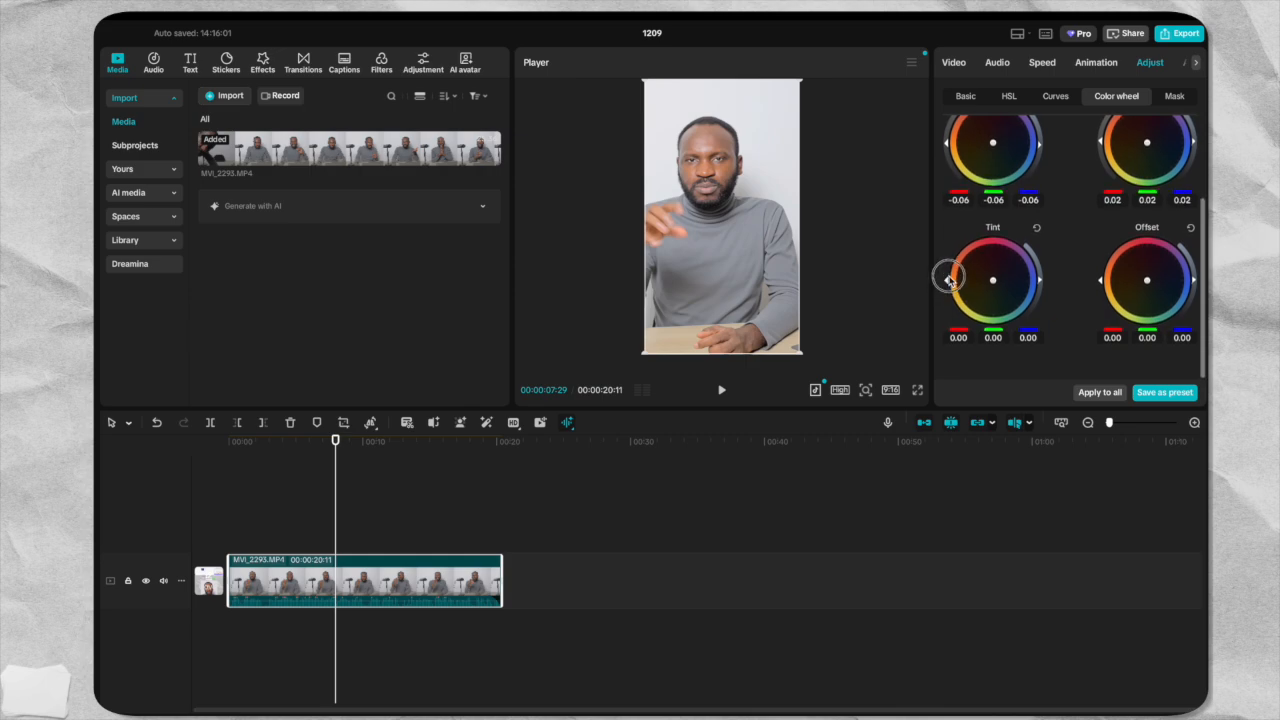
left_click_drag(946, 282, 952, 248)
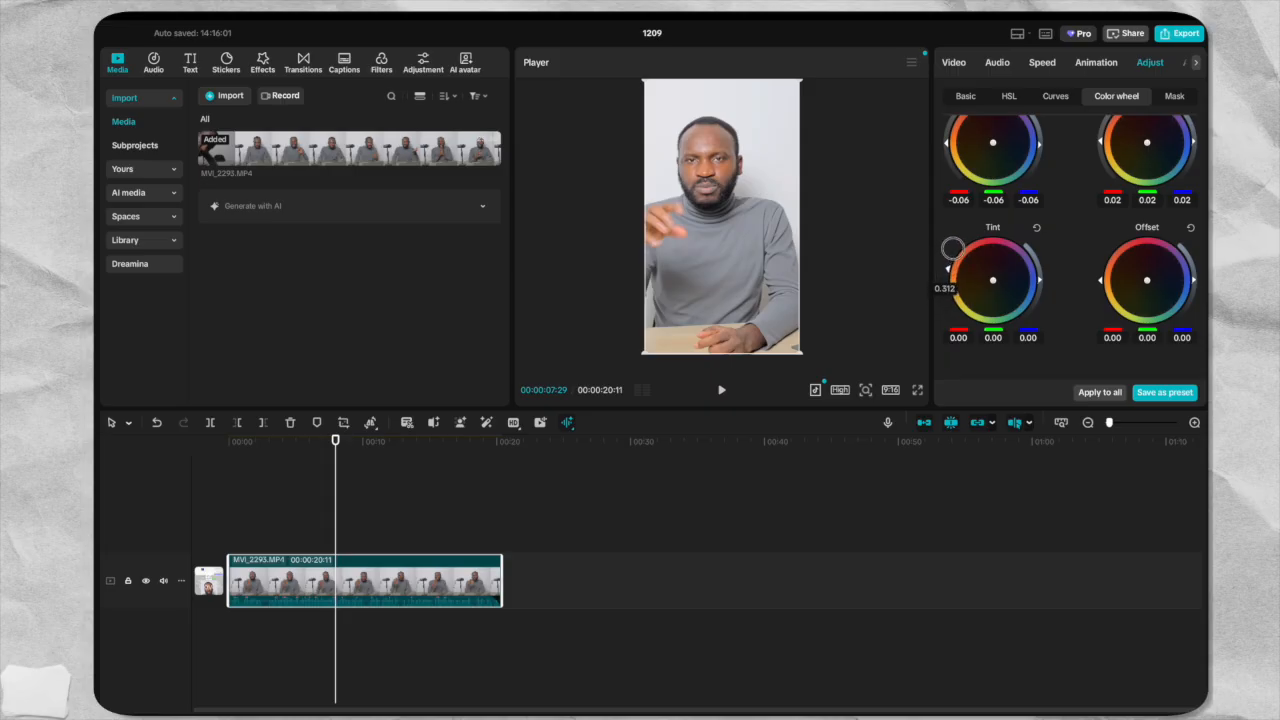
left_click_drag(952, 248, 954, 279)
left_click_drag(1101, 280, 1102, 277)
mouse_move(1193, 279)
left_mouse_down()
mouse_move(1189, 268)
mouse_move(1192, 283)
left_mouse_up()
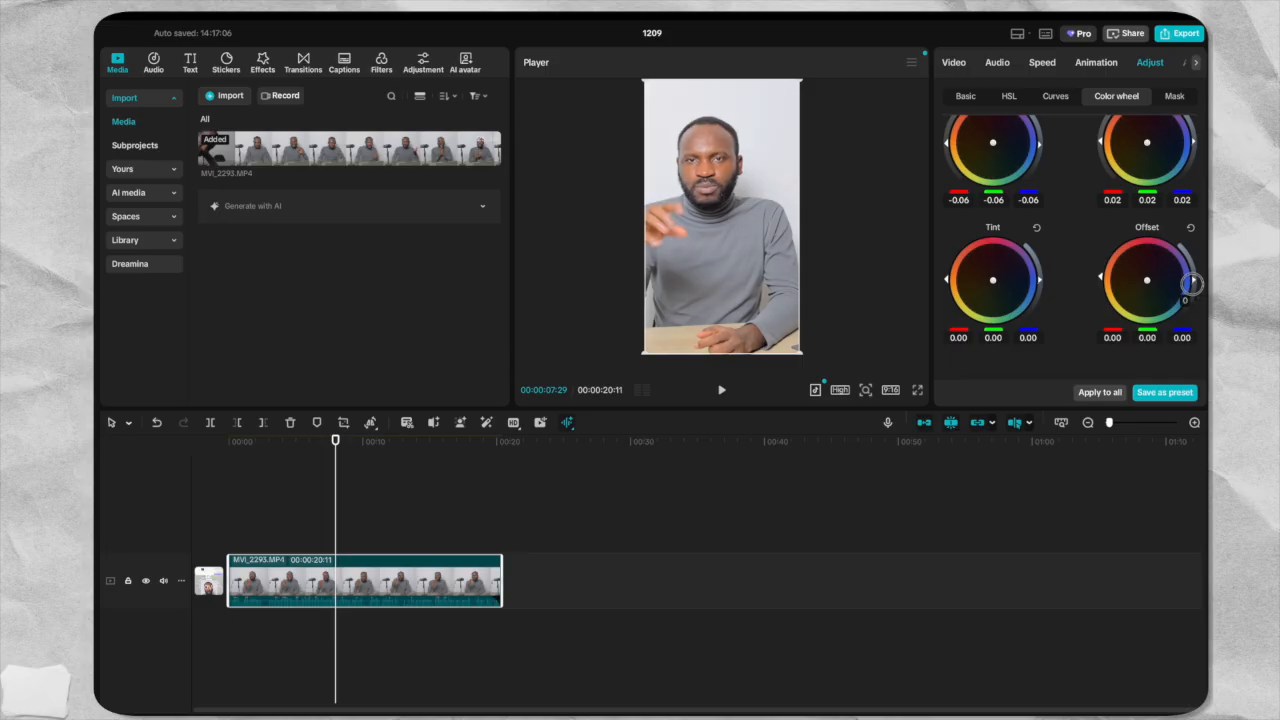
left_click_drag(1192, 283, 1194, 276)
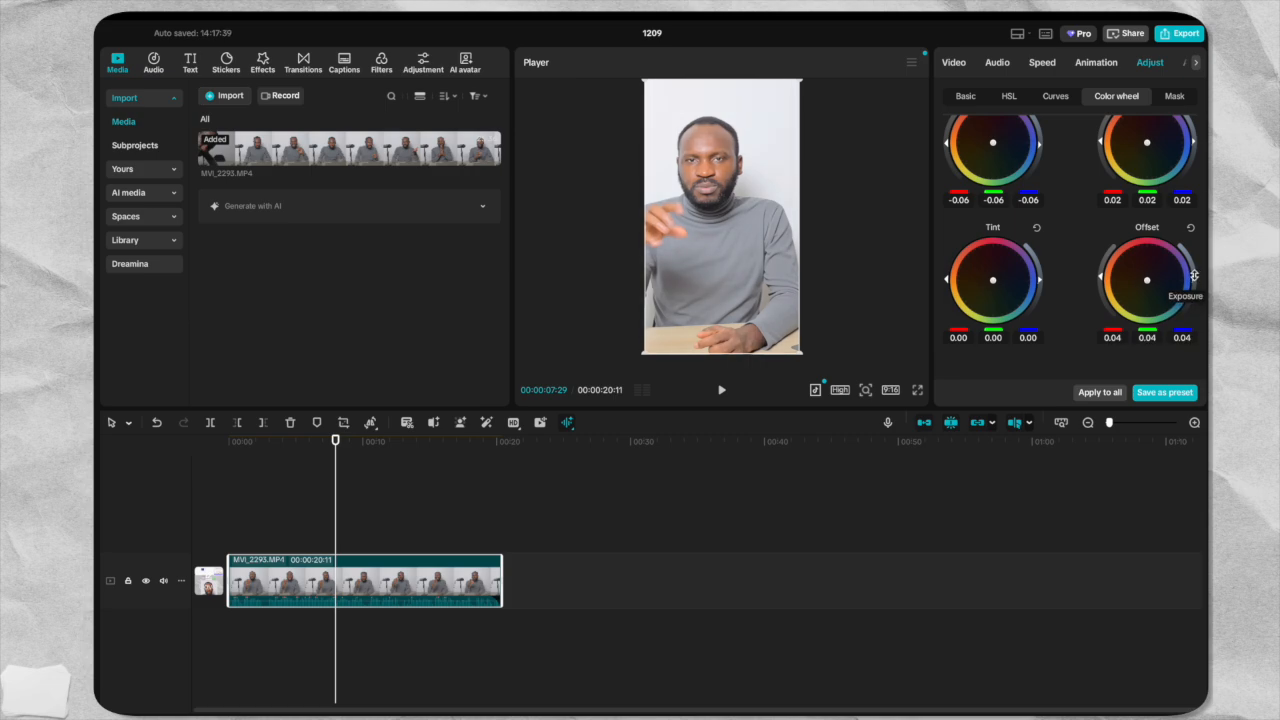
Shape the clip's Luma curve with three points, slightly lowering the highlights and midtones and lifting the shadows.
left_click(1053, 99)
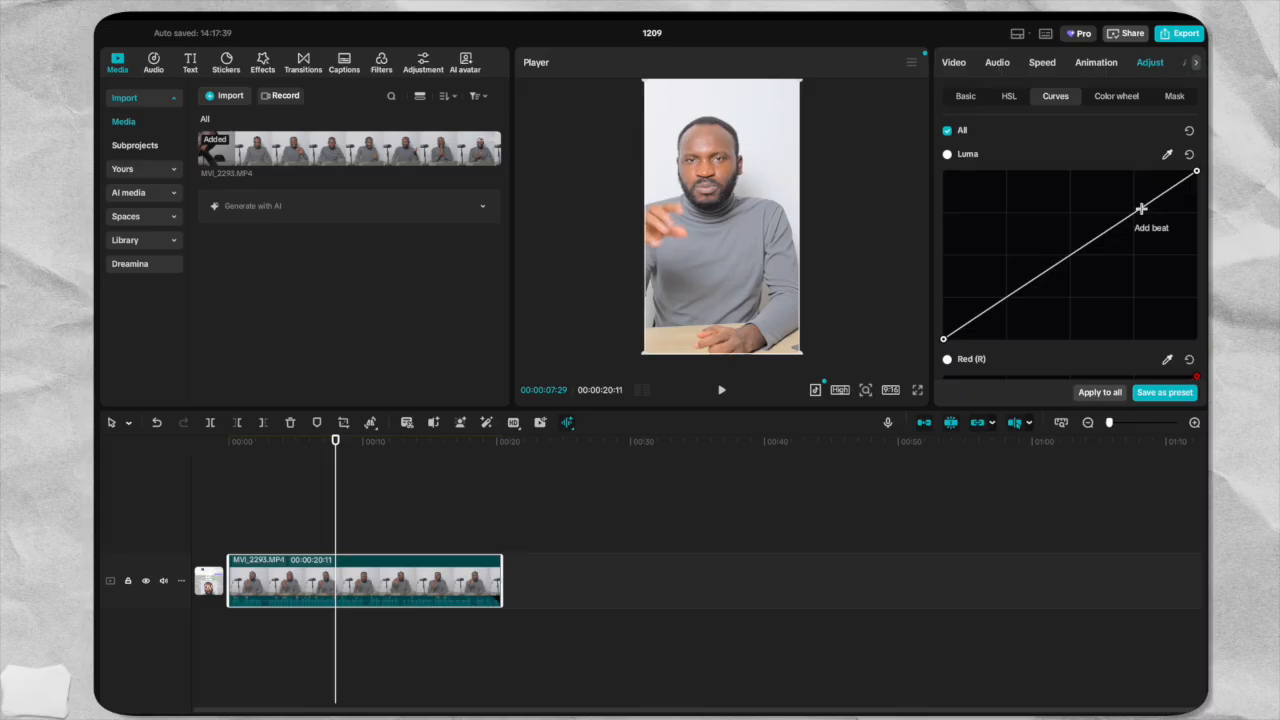
left_click(1141, 209)
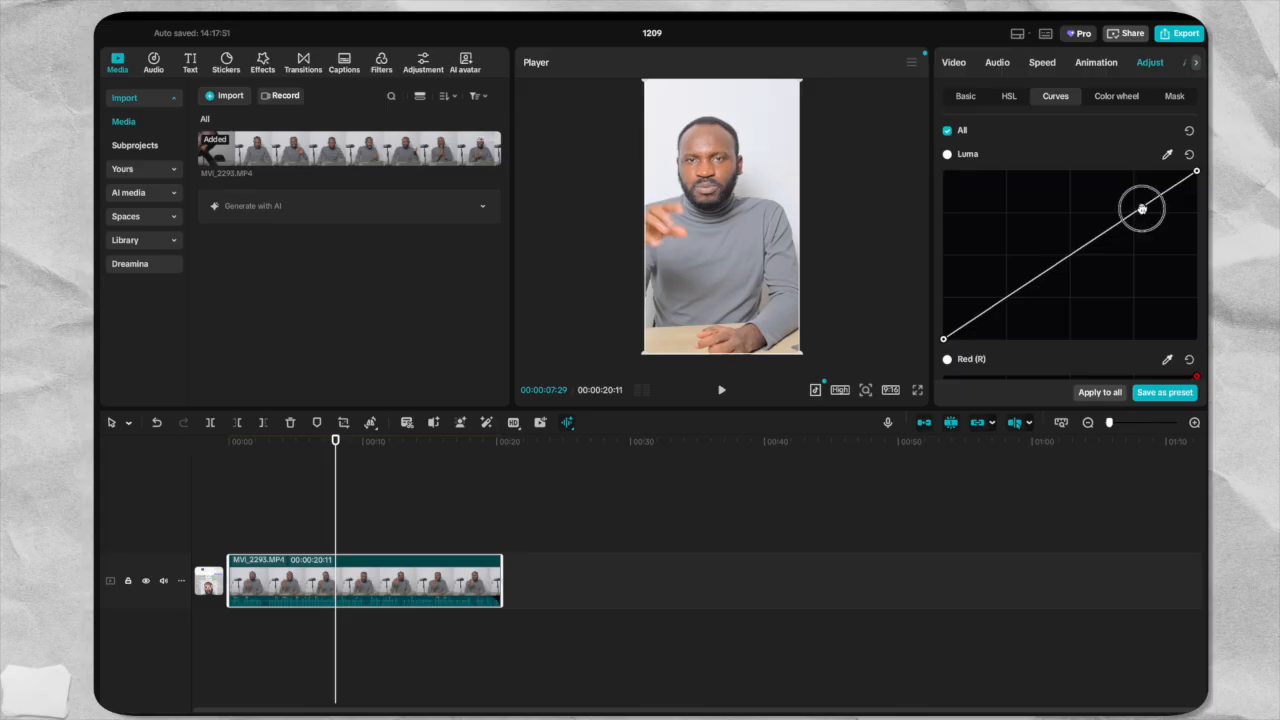
mouse_move(1141, 209)
left_mouse_down()
mouse_move(1134, 198)
mouse_move(1138, 213)
left_mouse_up()
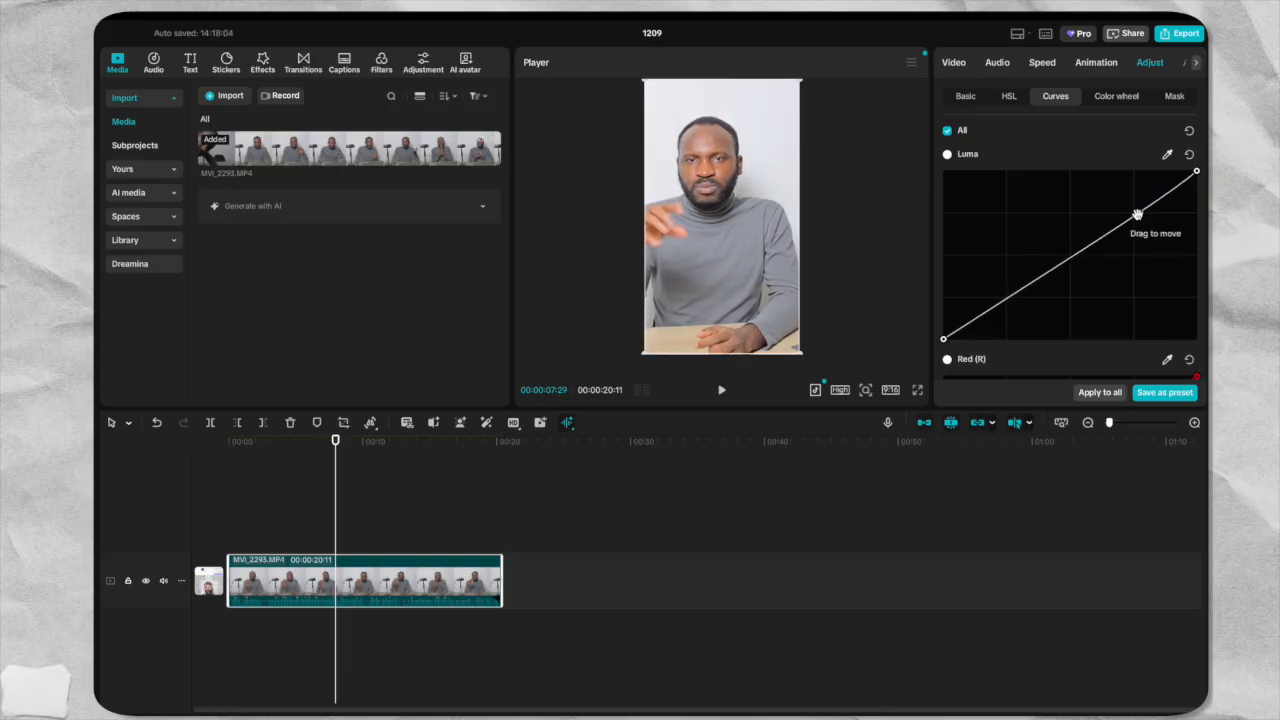
left_click_drag(1074, 259, 1074, 261)
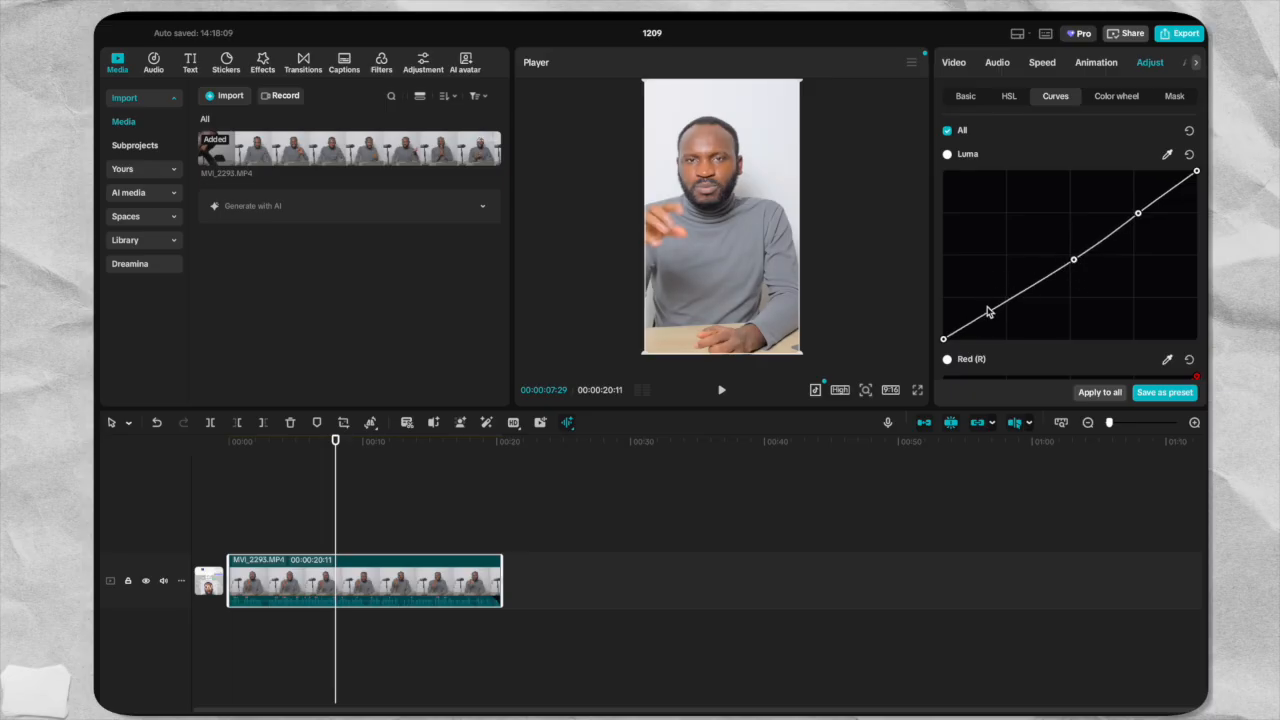
mouse_move(988, 312)
left_mouse_down()
mouse_move(985, 298)
mouse_move(989, 309)
left_mouse_up()
scroll(1145, 263, "down", 3)
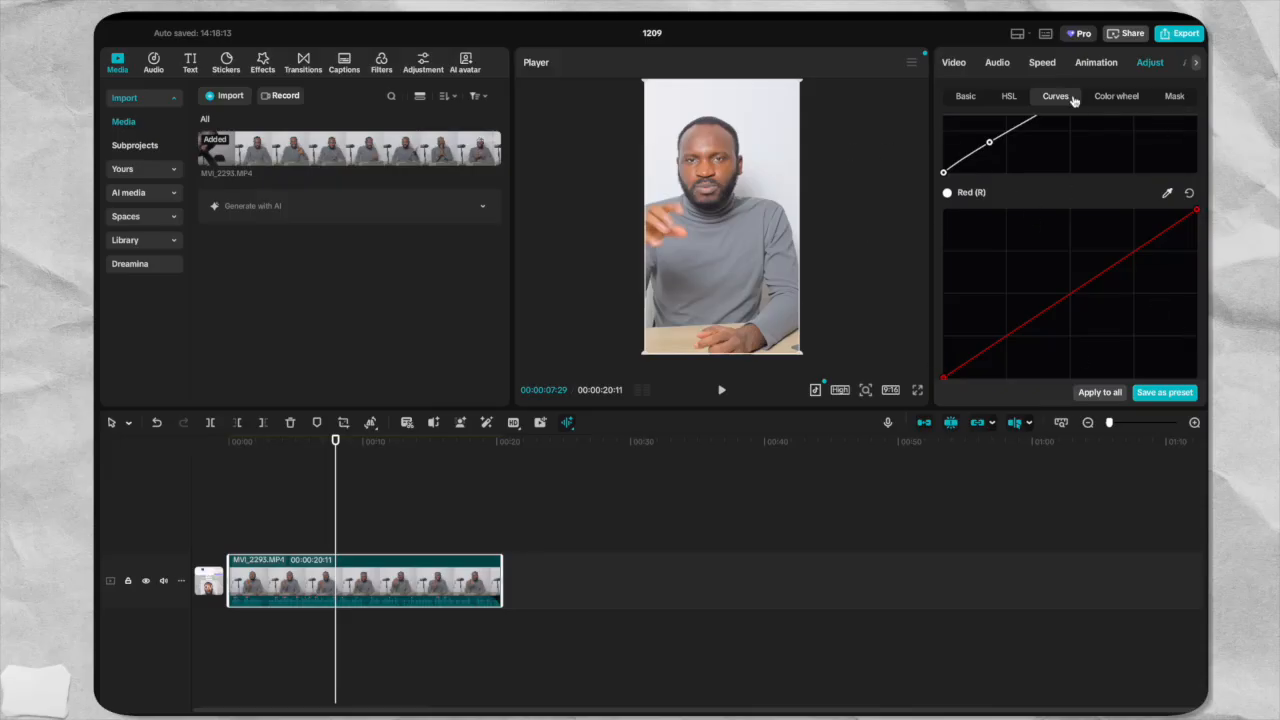
Look over the HSL and basic color adjustment options, and return the playhead to the start of the clip.
left_click(1010, 100)
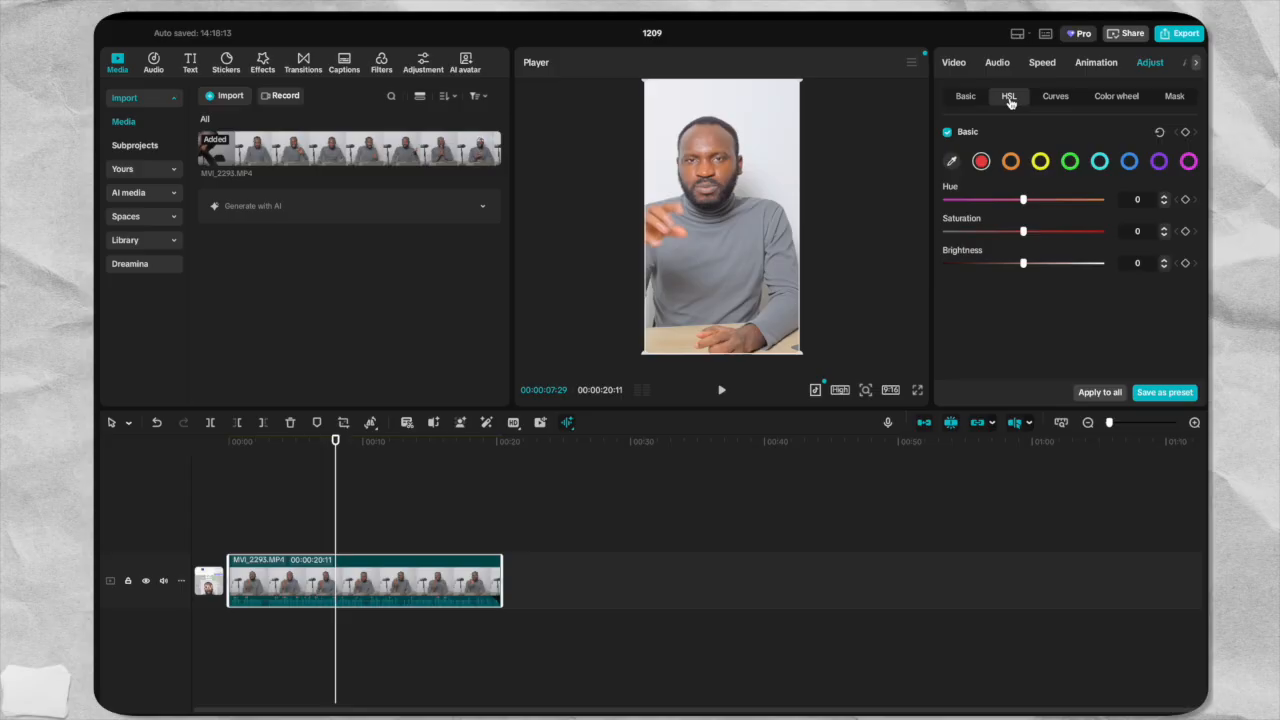
left_click(965, 96)
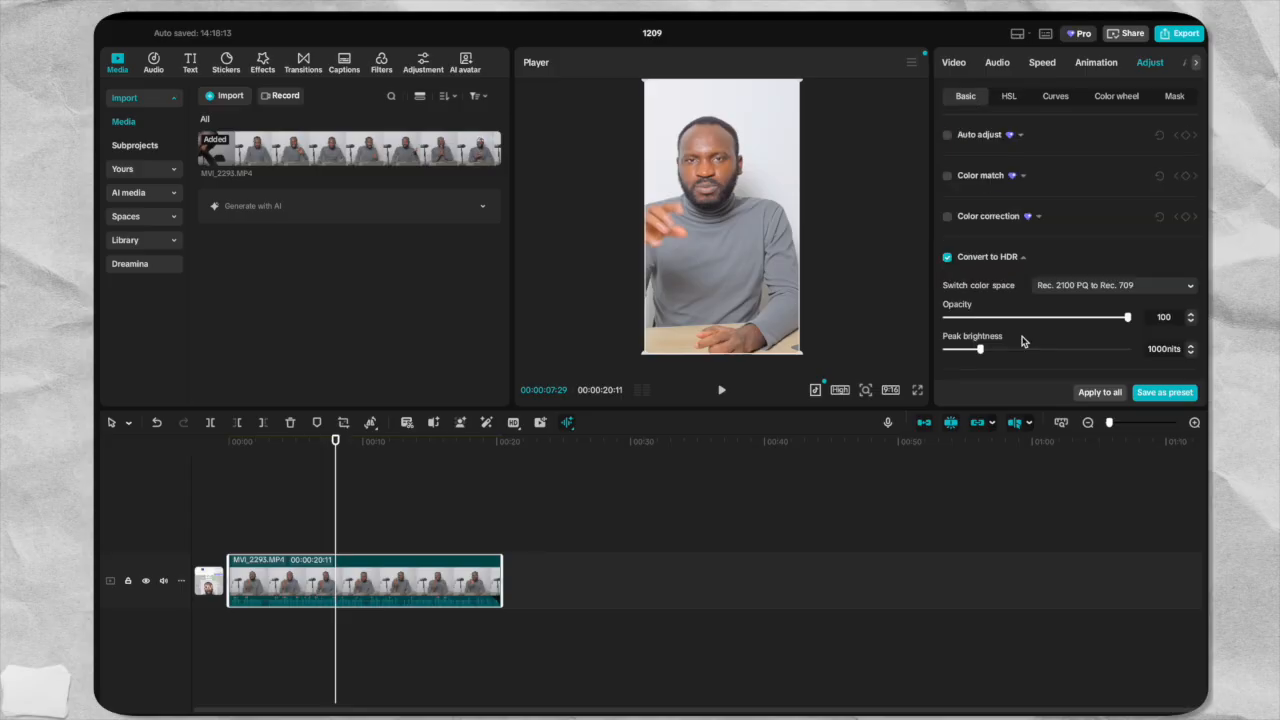
left_click(1161, 396)
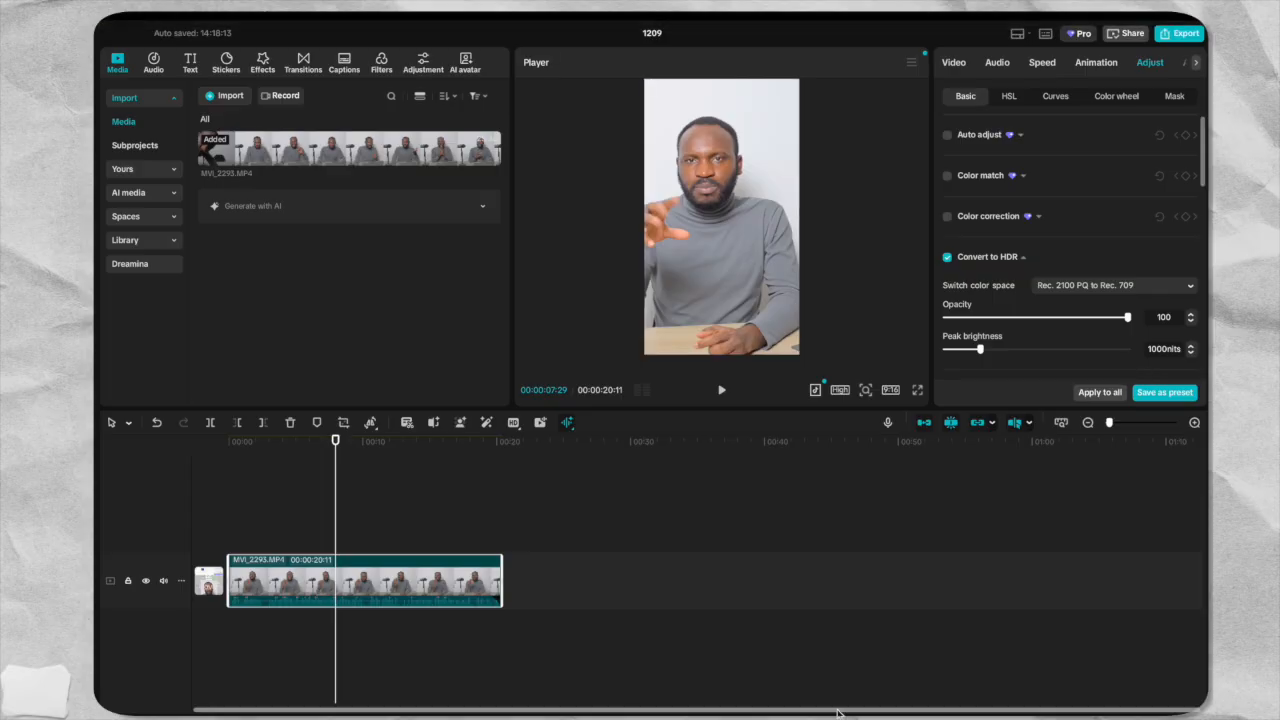
left_click_drag(336, 442, 229, 445)
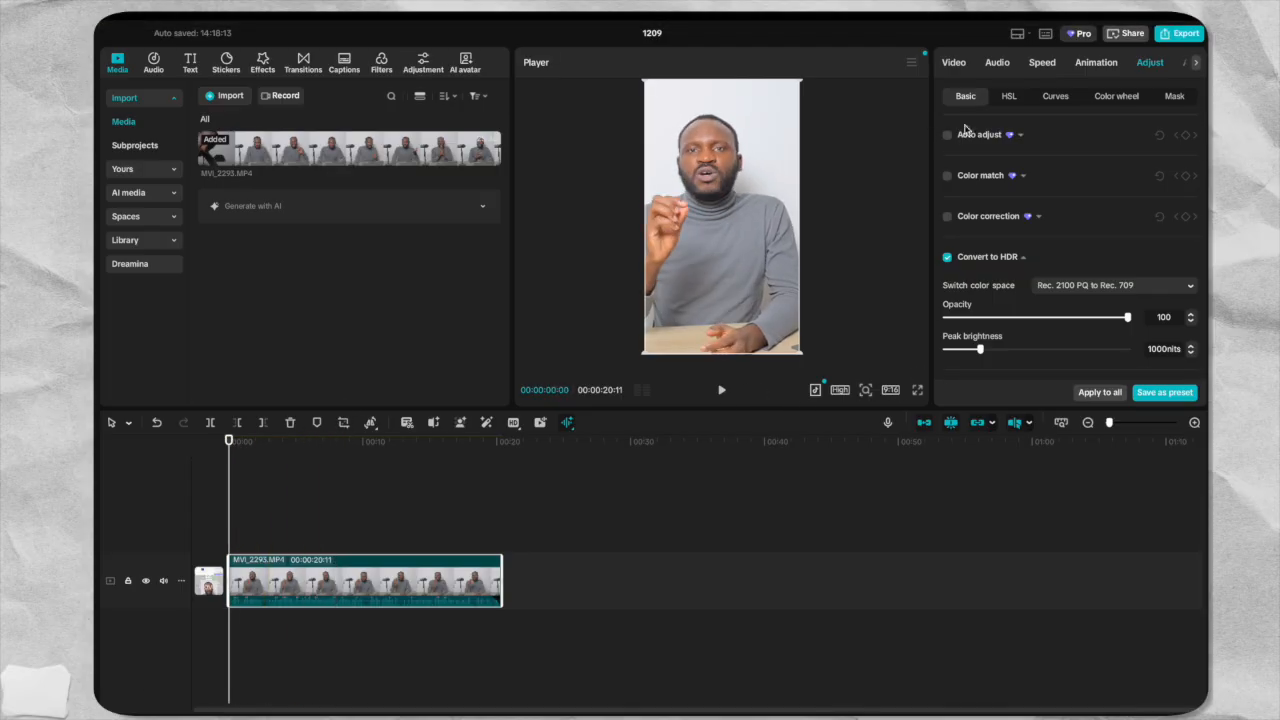
Compare the clip with its color wheel adjustments off and on, and play back the graded opening seconds.
left_click(1108, 98)
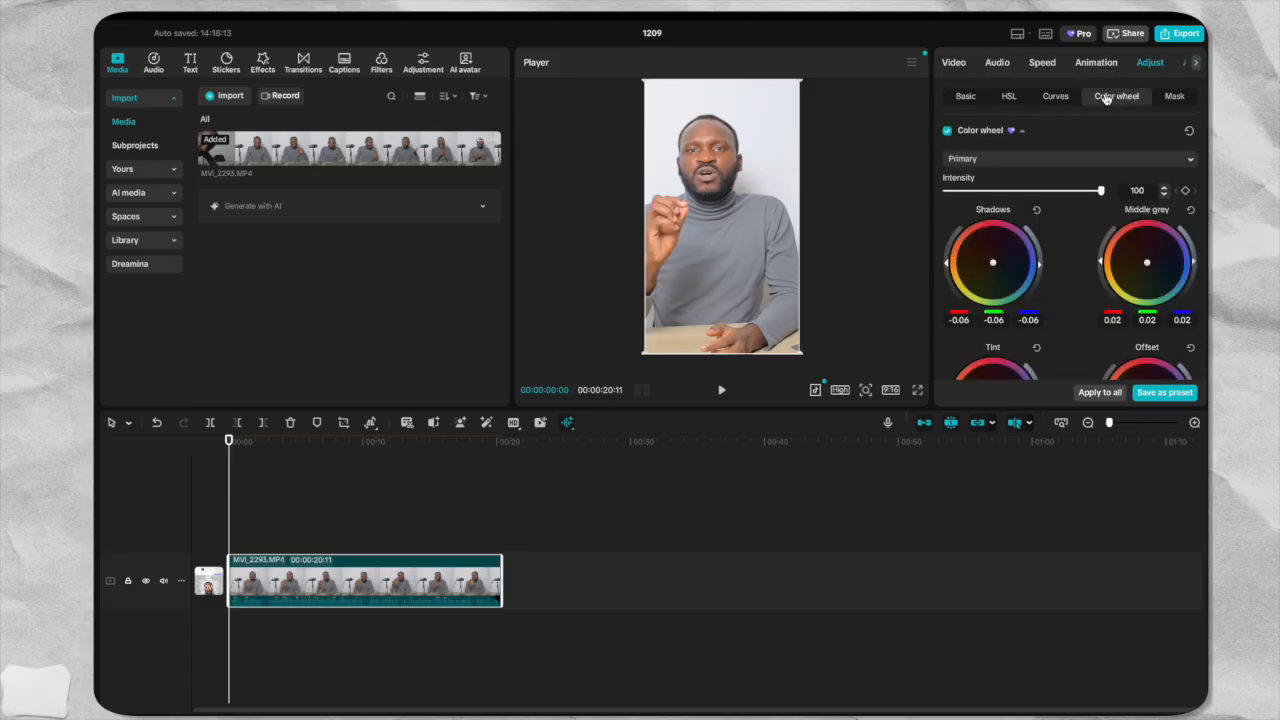
left_click(947, 131)
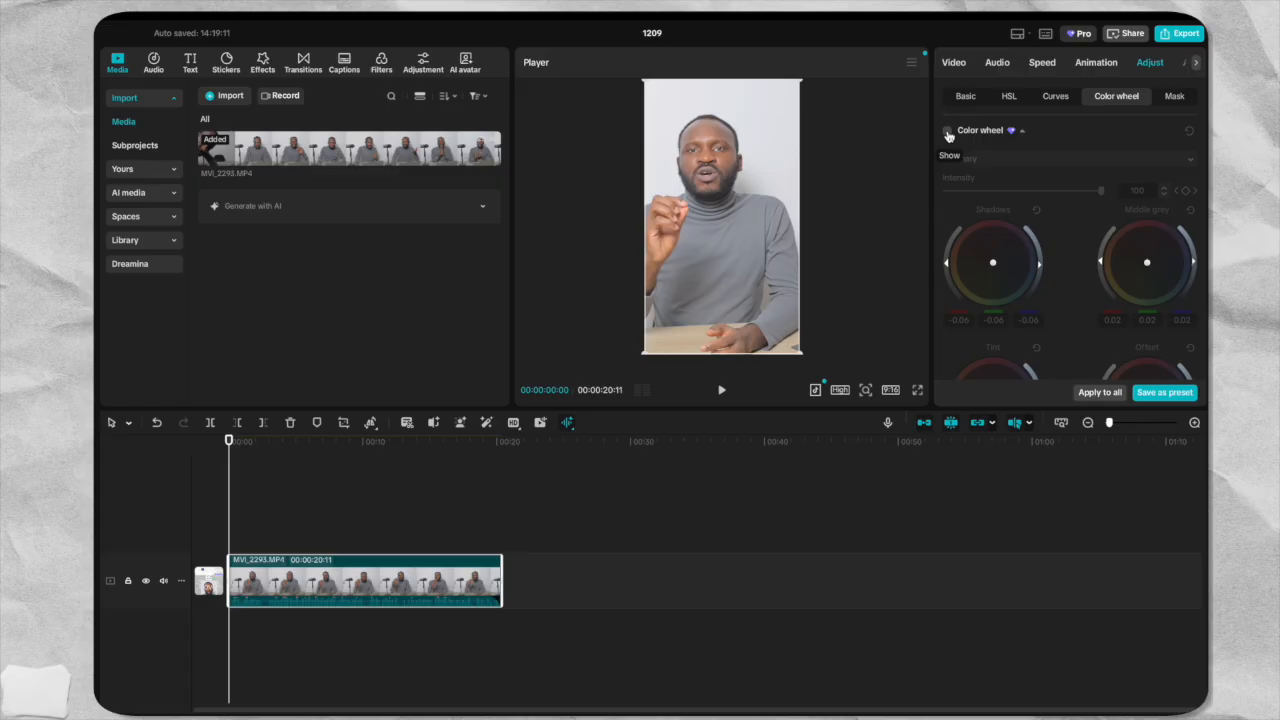
left_click(947, 131)
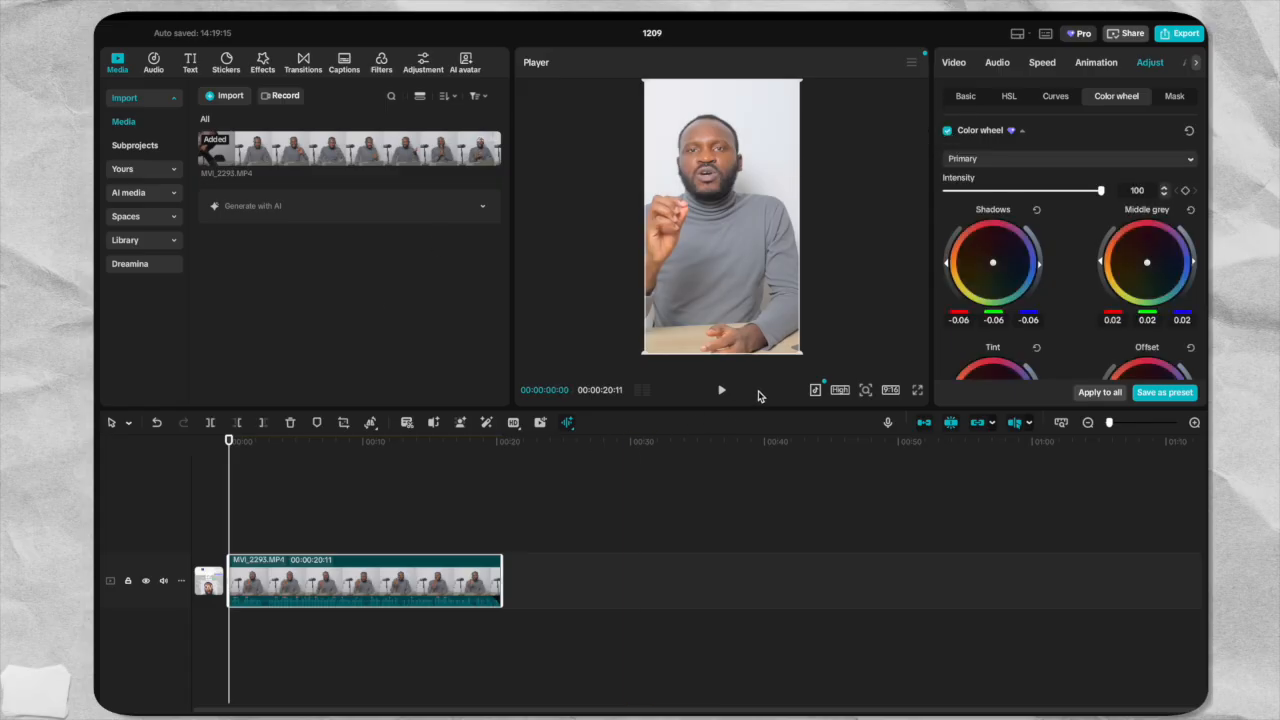
left_click(721, 390)
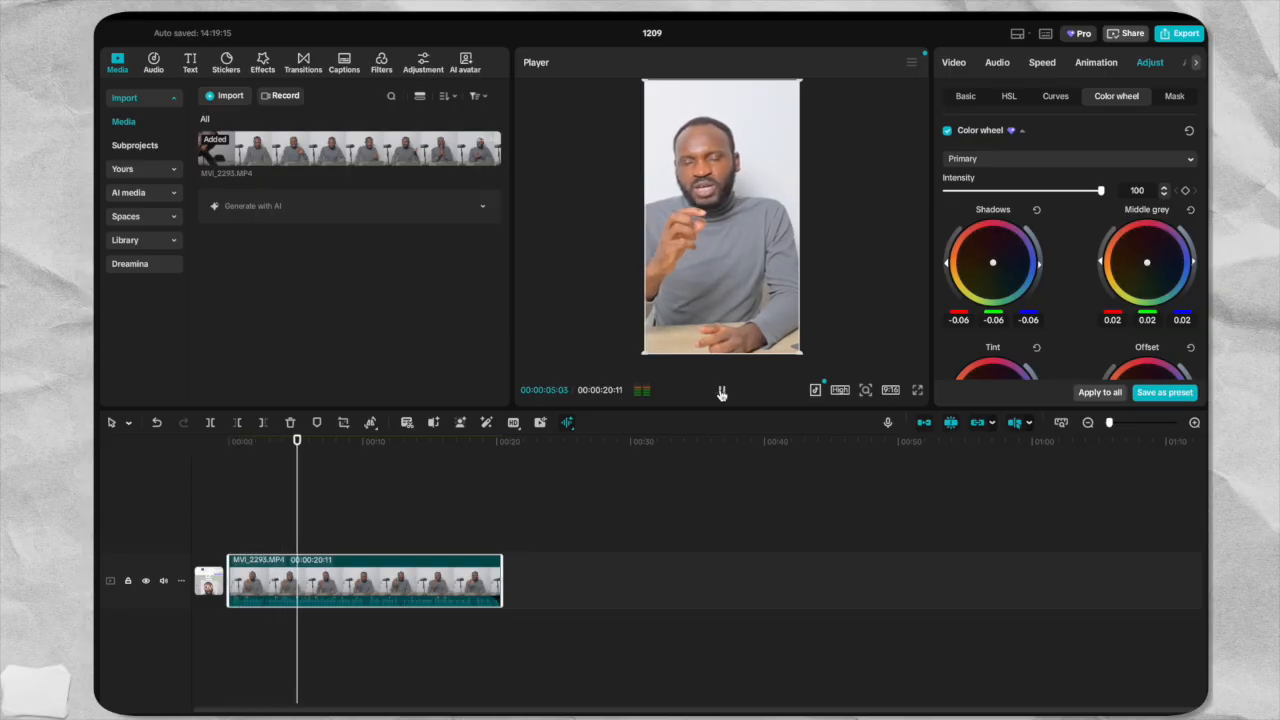
left_click(721, 392)
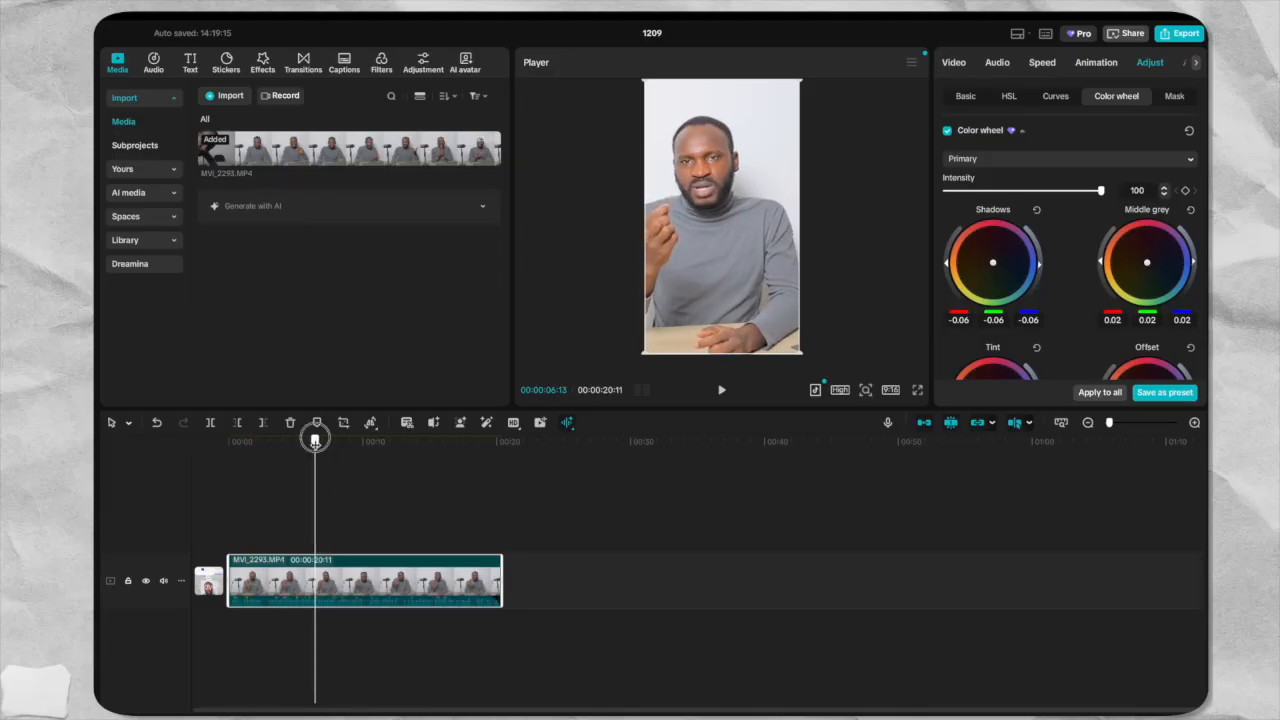
left_click_drag(315, 440, 215, 451)
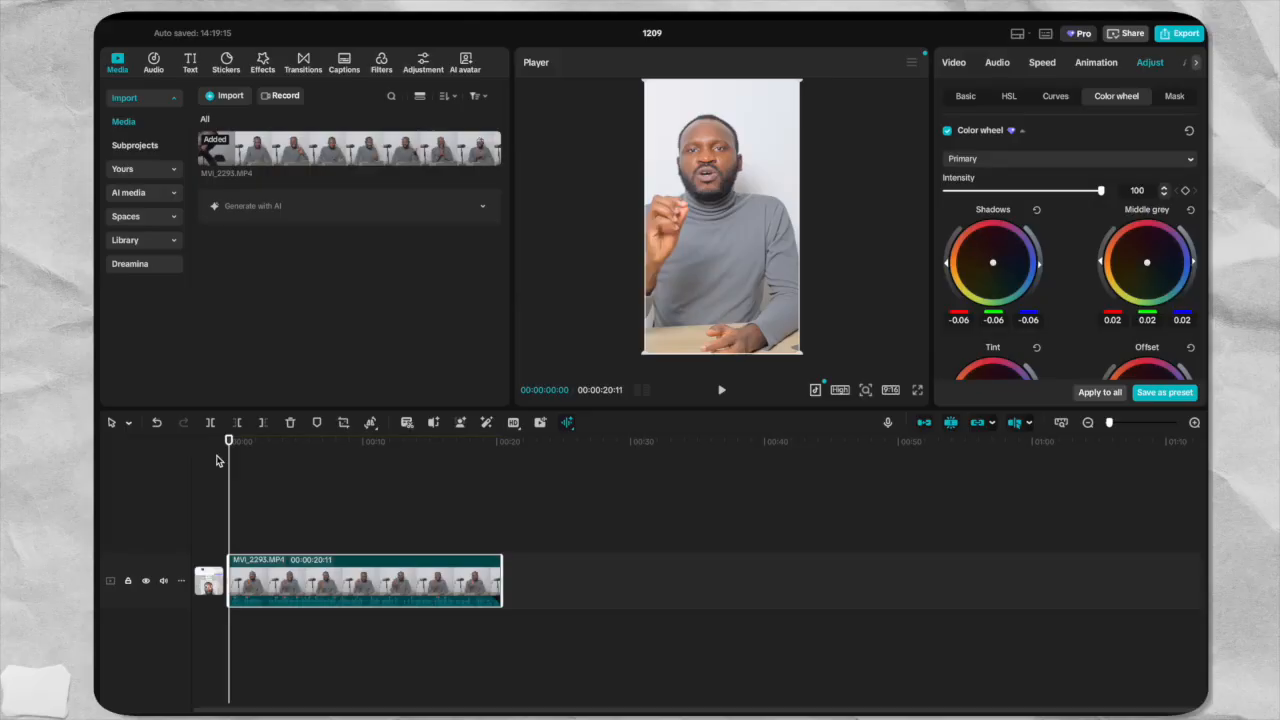
Play the clip's opening to locate the pause in the speech, and split the clip at 00:00:03:09.
left_click(1194, 425)
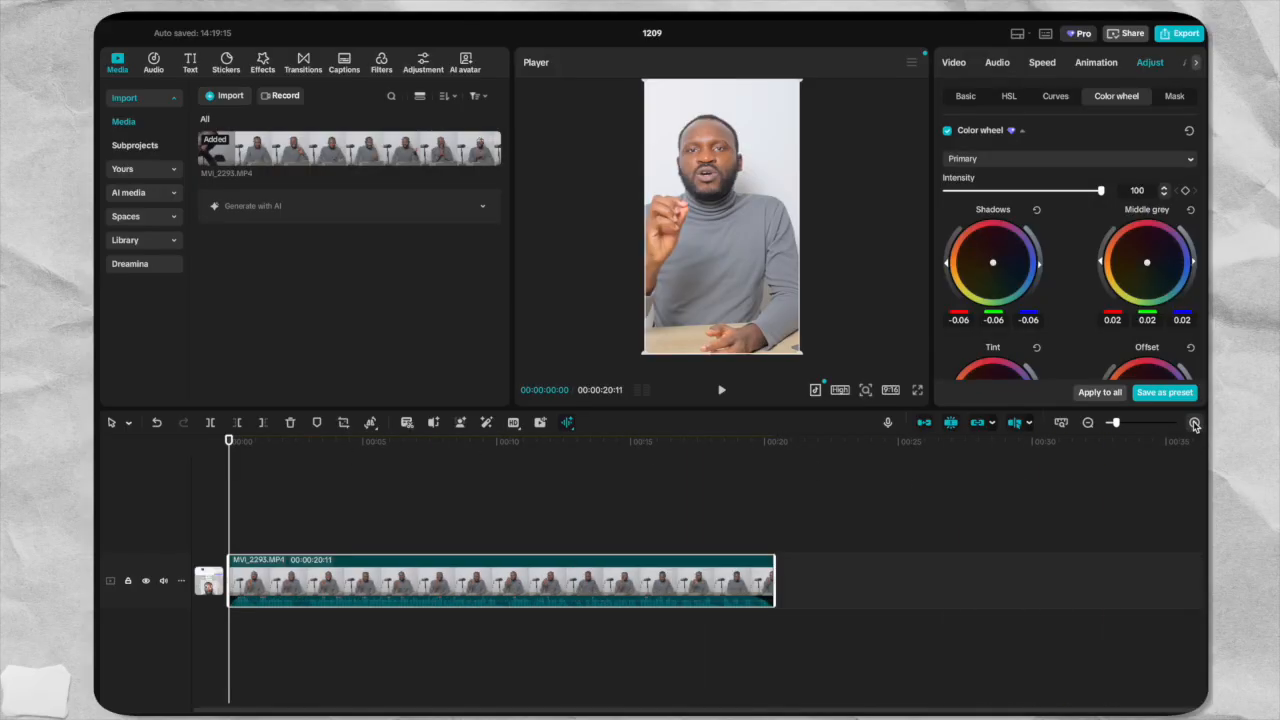
left_click(1194, 425)
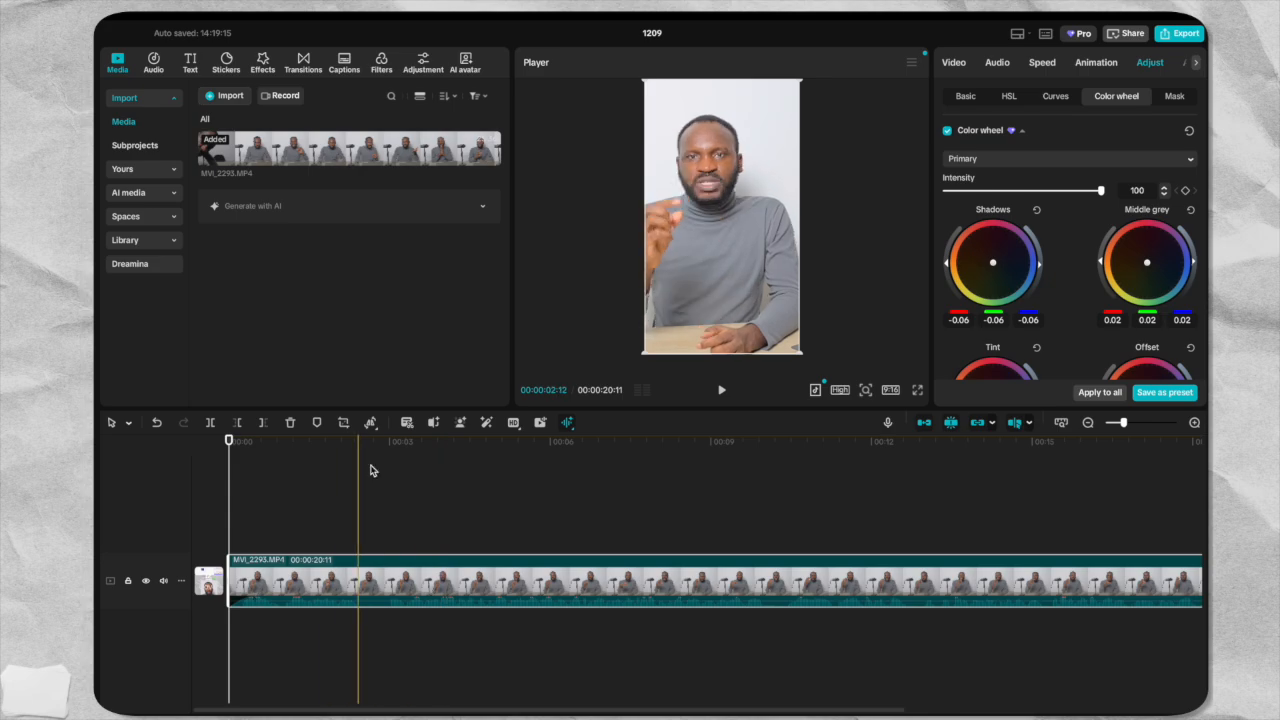
left_click(722, 391)
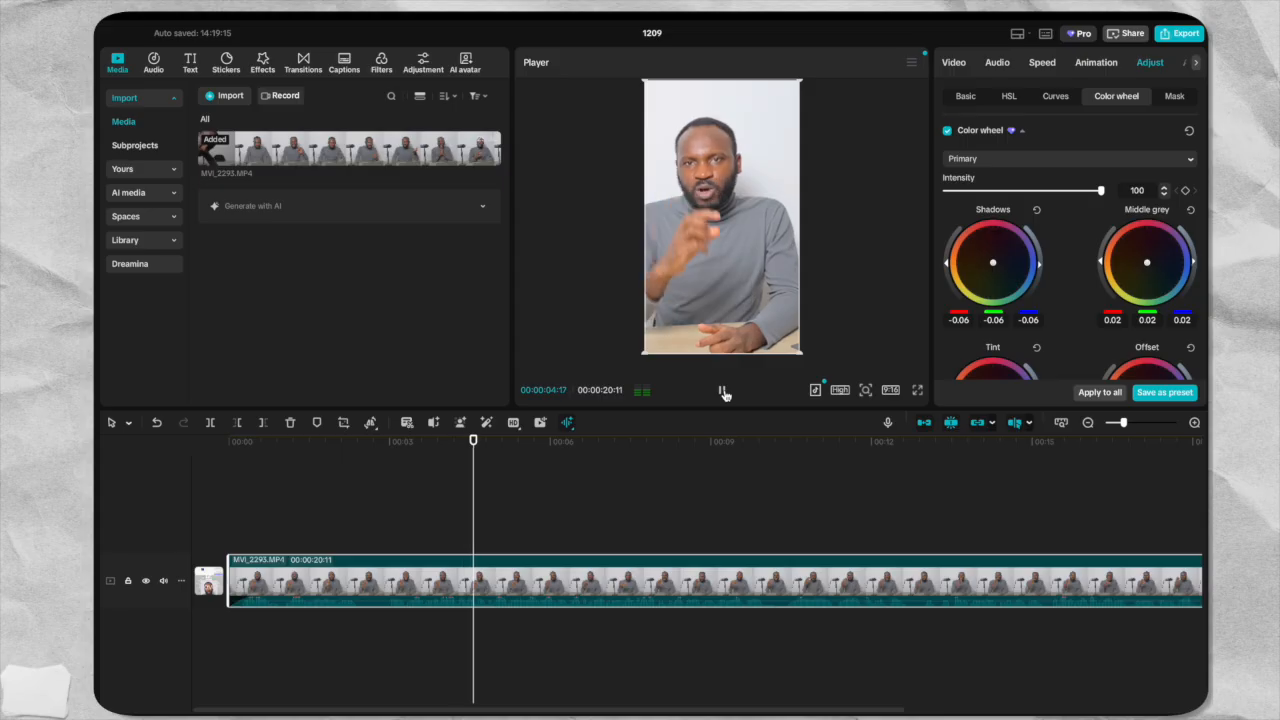
left_click(320, 447)
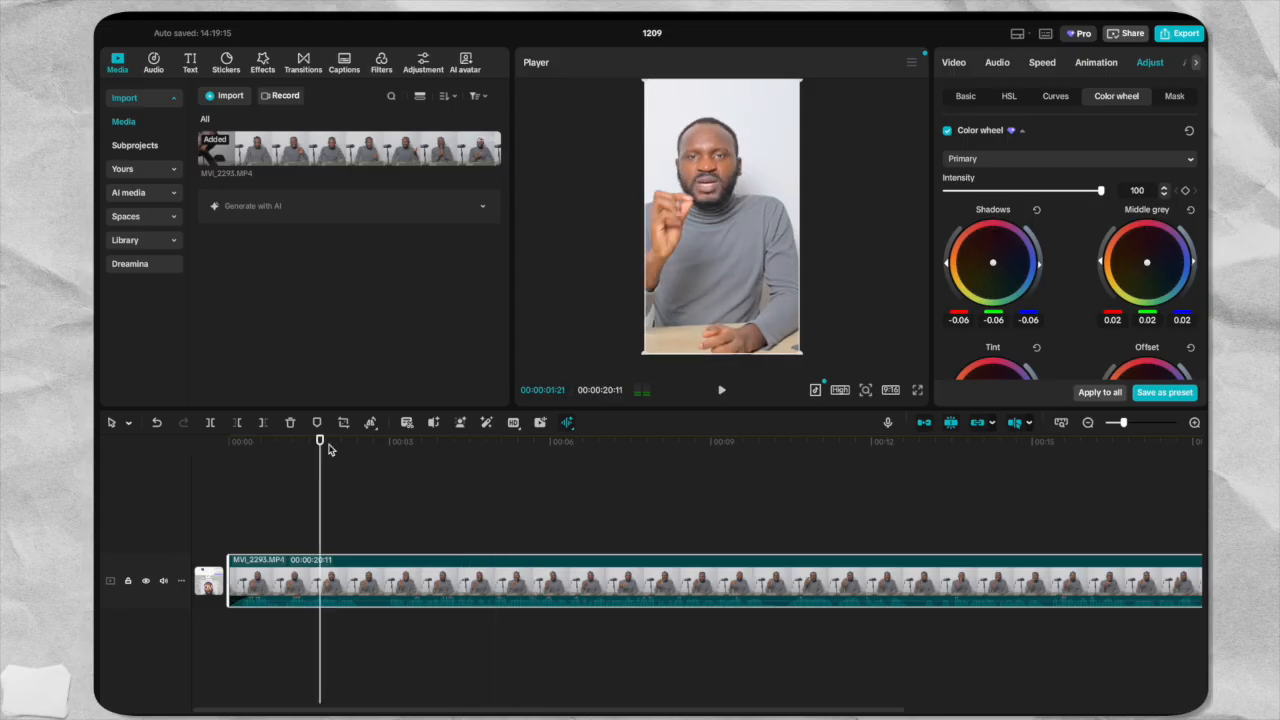
left_click(723, 391)
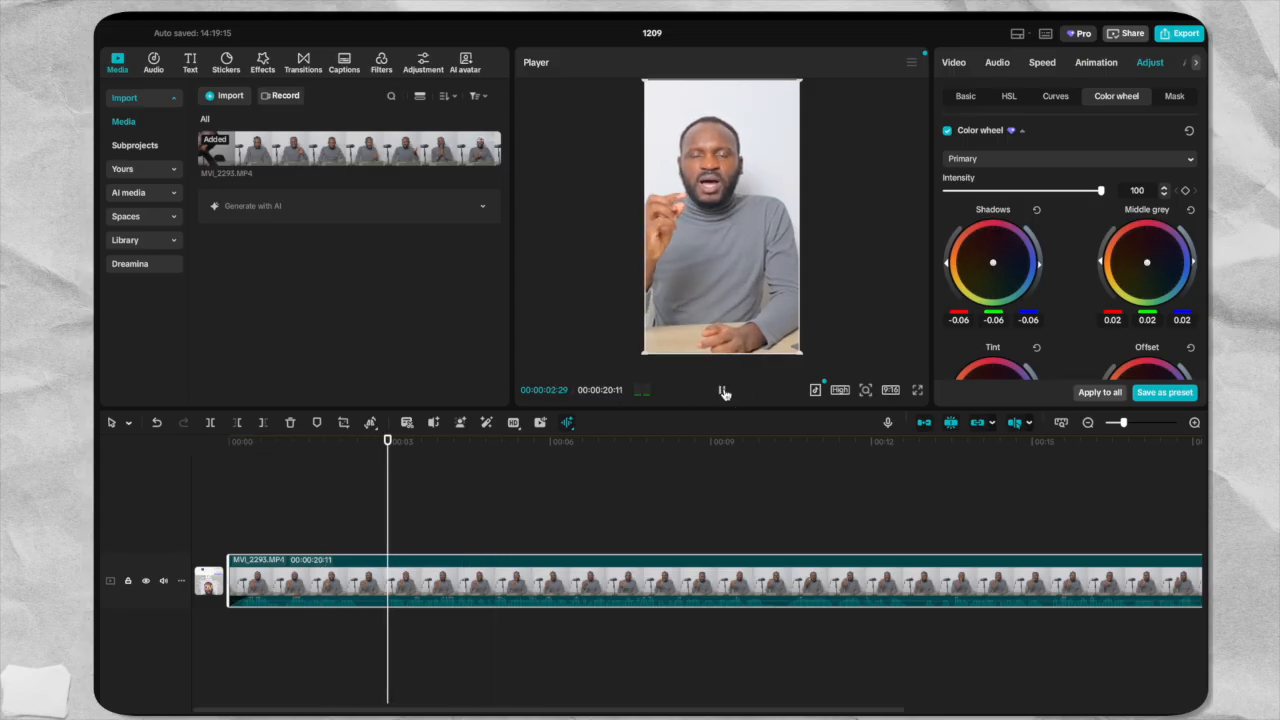
left_click(723, 391)
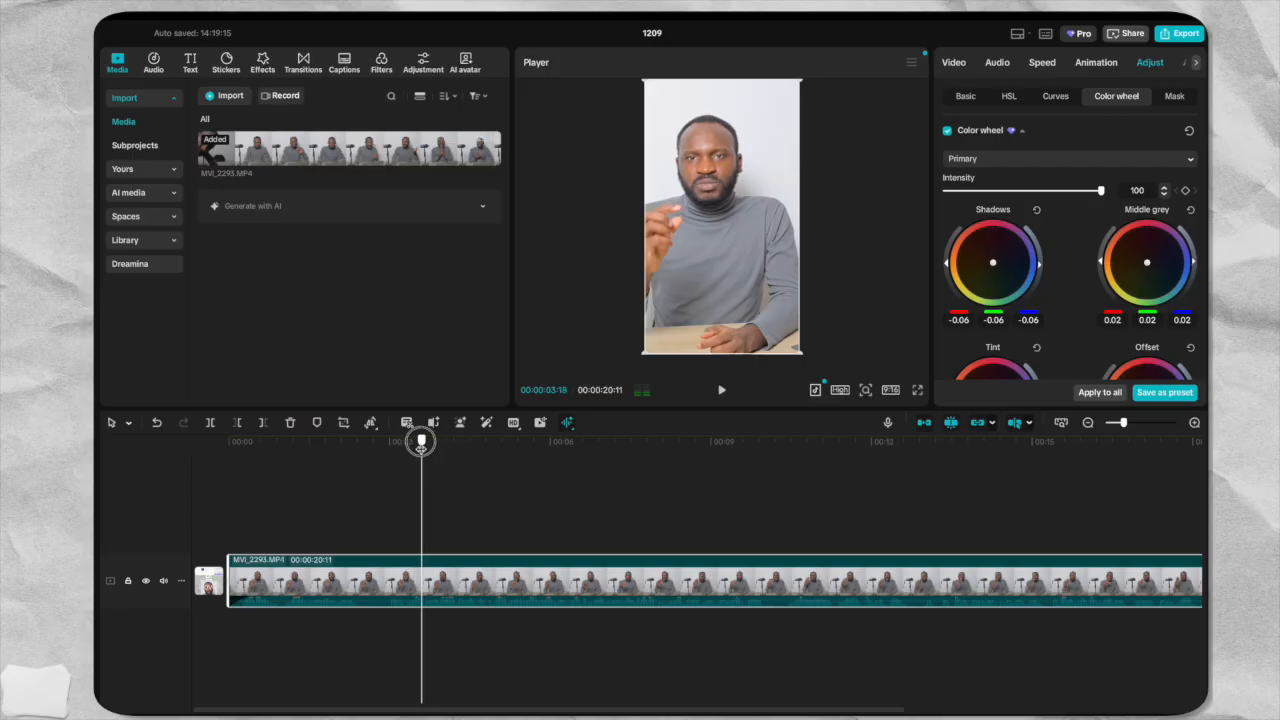
left_click_drag(395, 451, 406, 453)
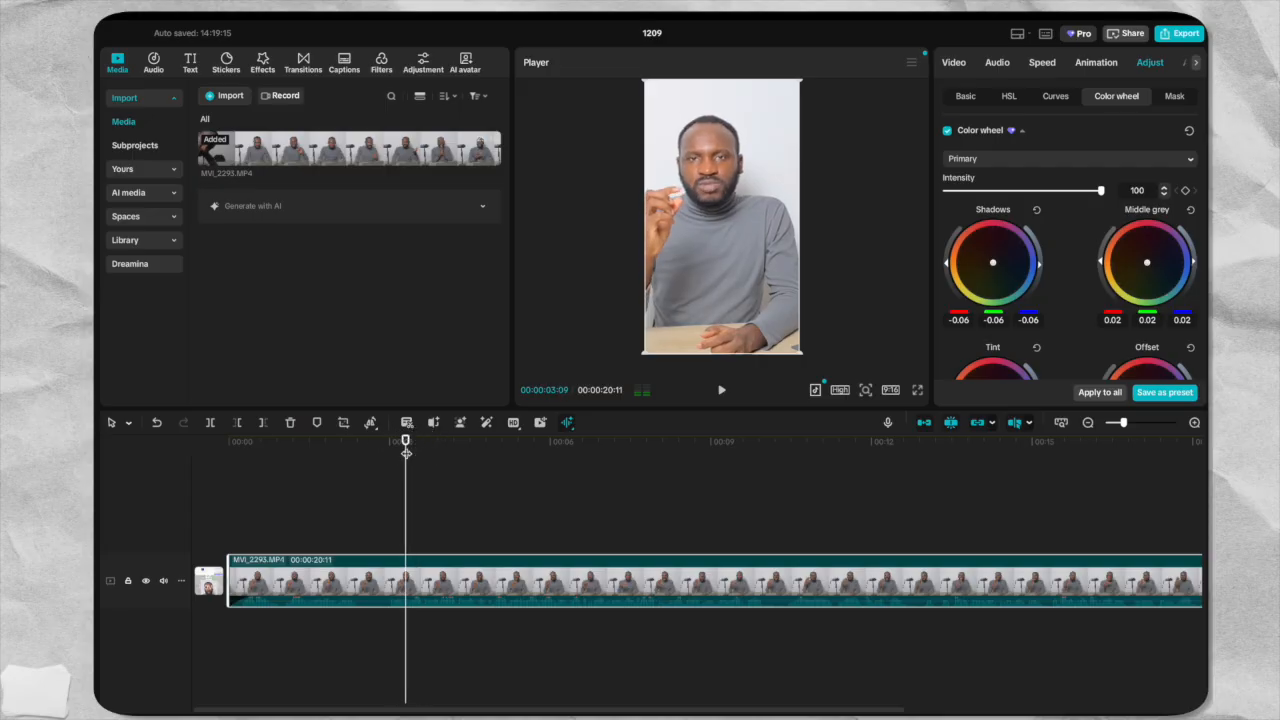
key("ctrl+b")
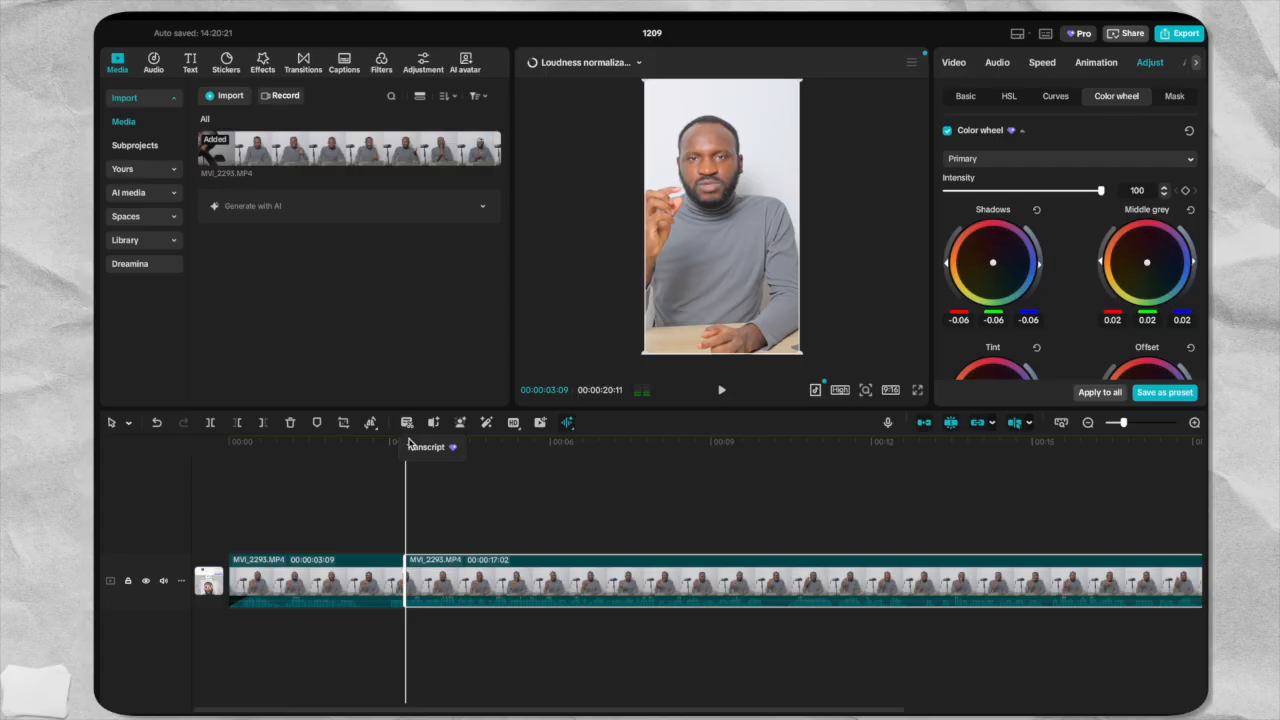
Split the first segment at 00:00:02:14 and delete the short piece between the two cuts.
left_click_drag(395, 443, 361, 443)
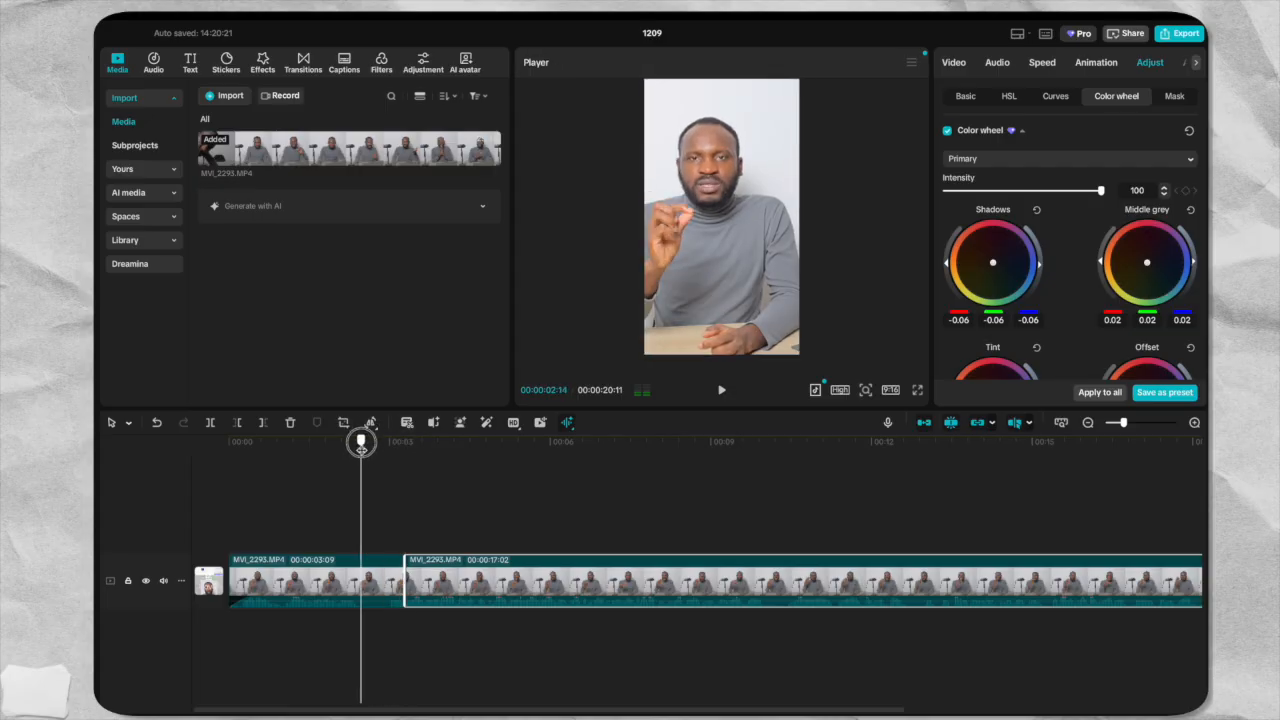
left_click(361, 560)
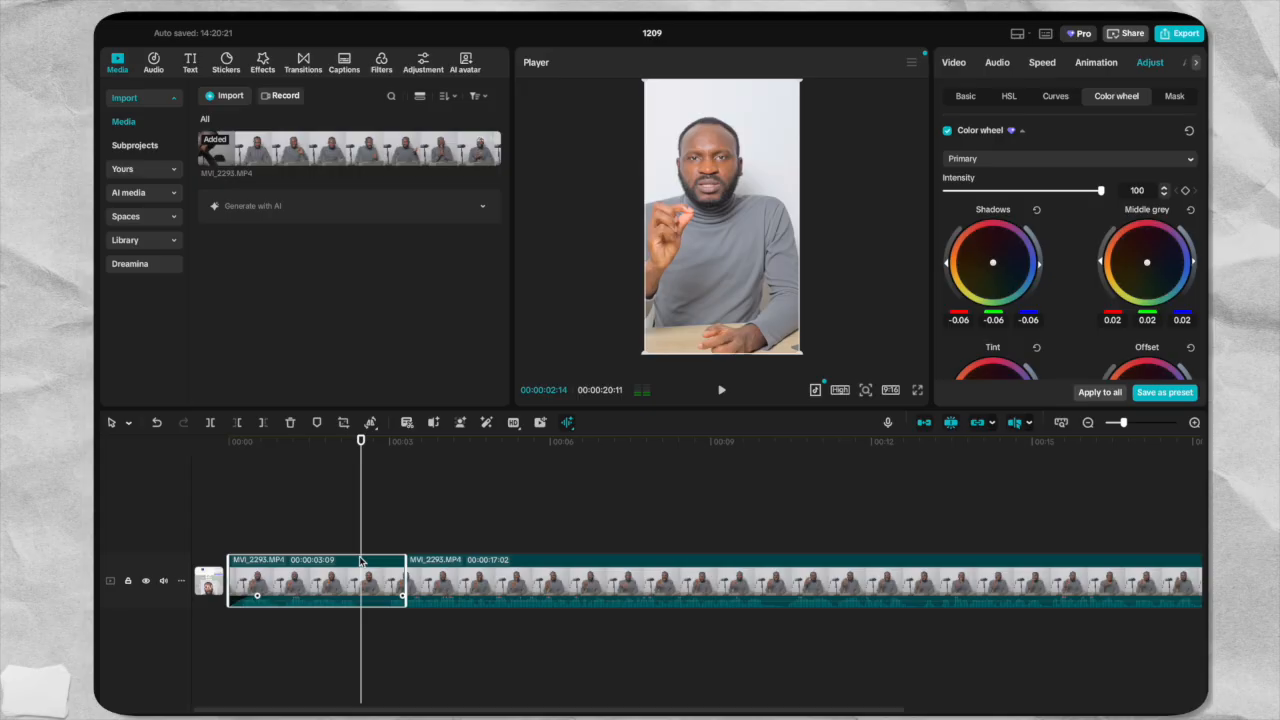
key("ctrl+b")
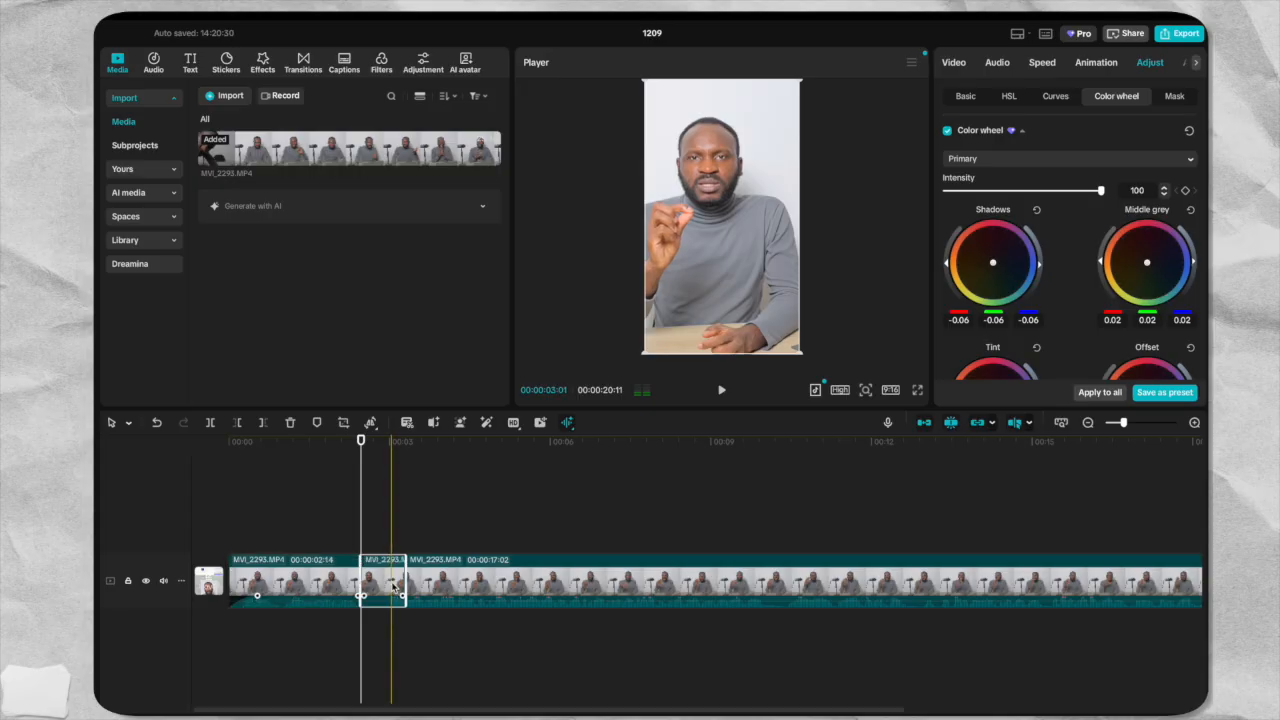
key("Delete")
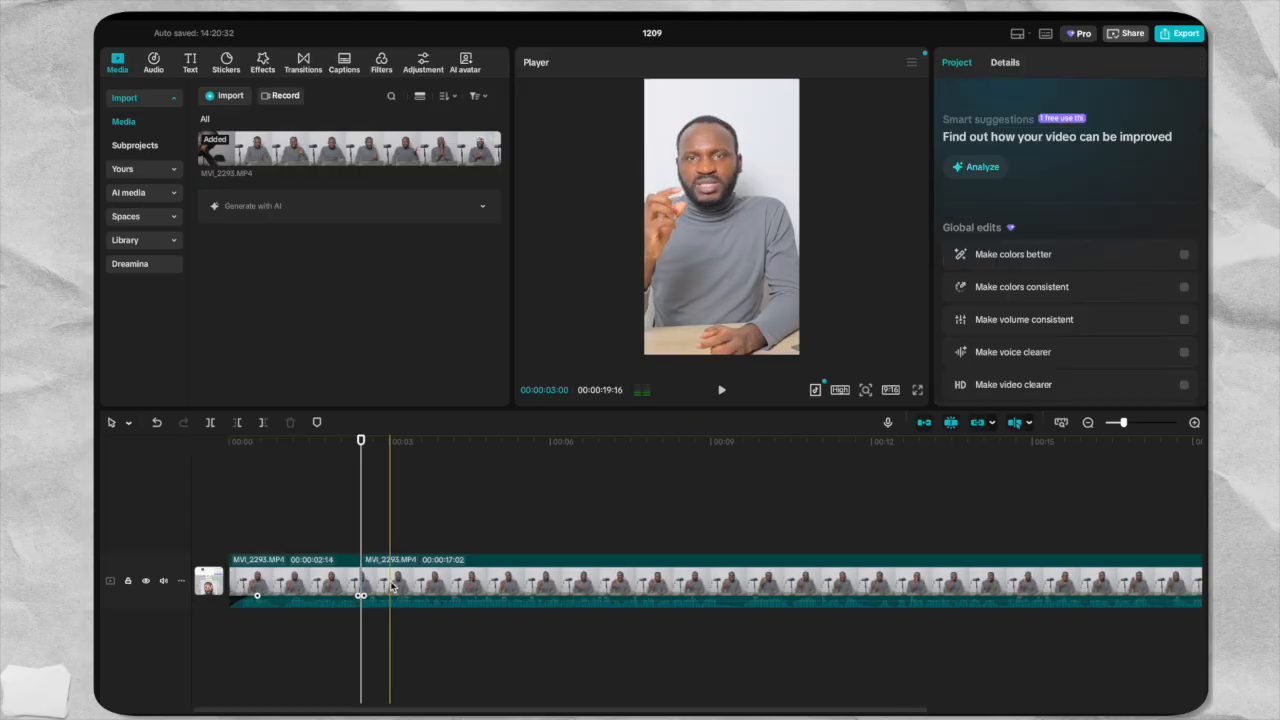
Play back the trimmed video from the start, and split the second clip at 00:00:14:14.
left_click(226, 484)
left_click(721, 392)
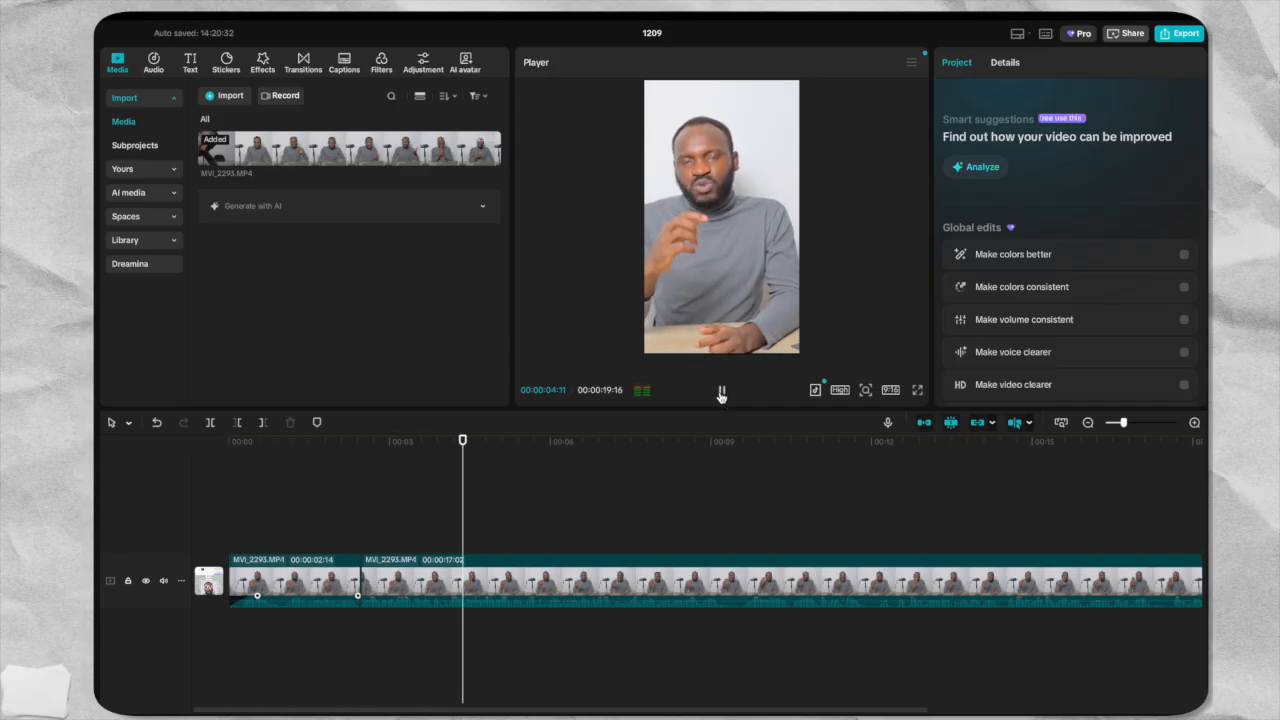
left_click(1006, 441)
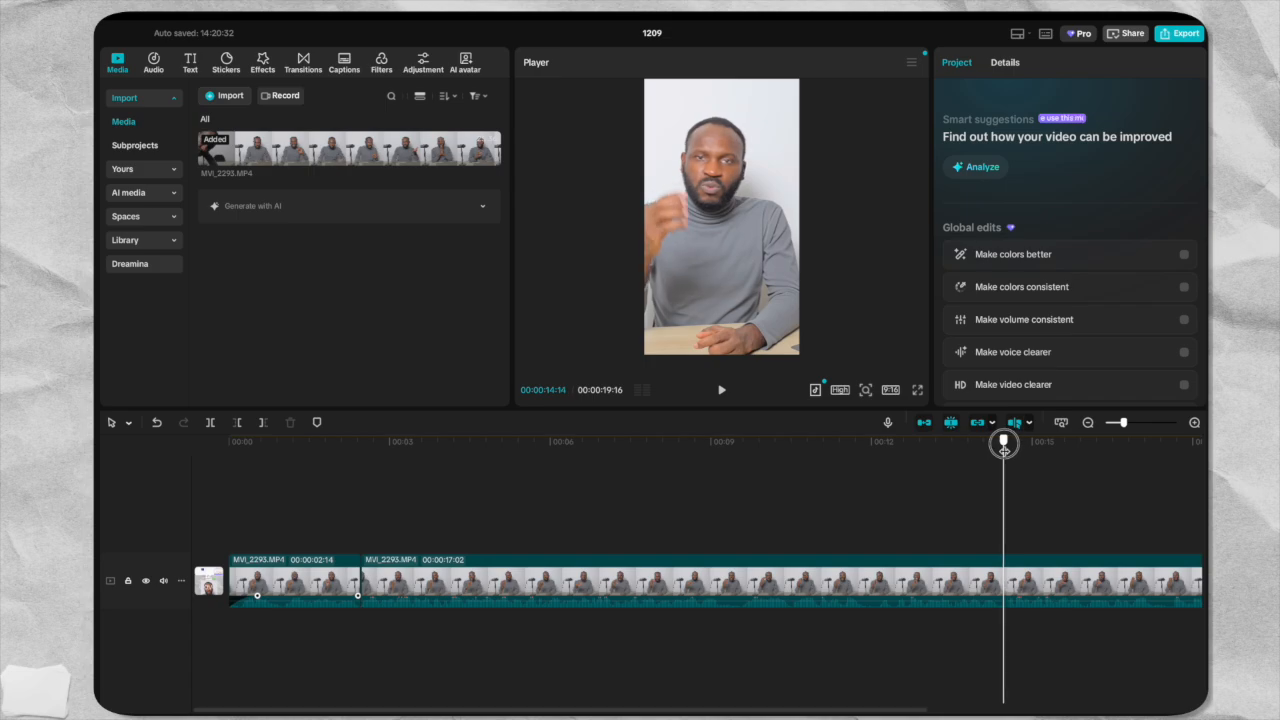
left_click(1004, 570)
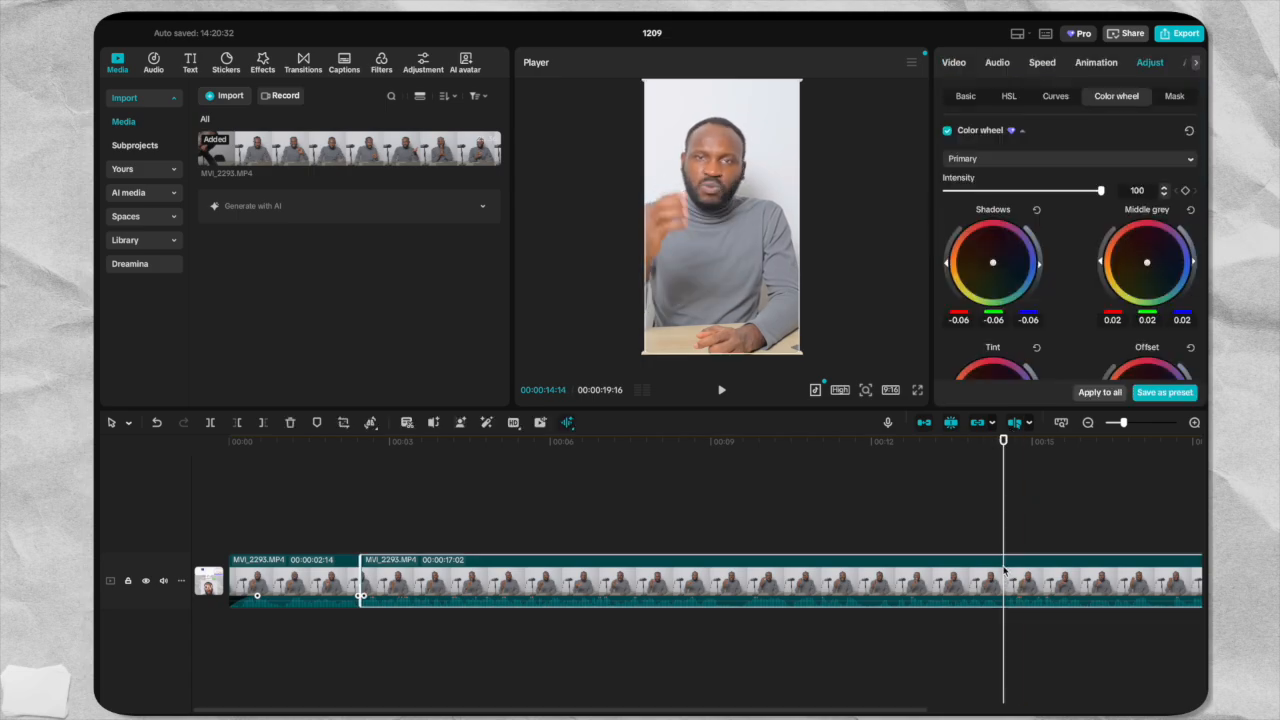
key("ctrl+b")
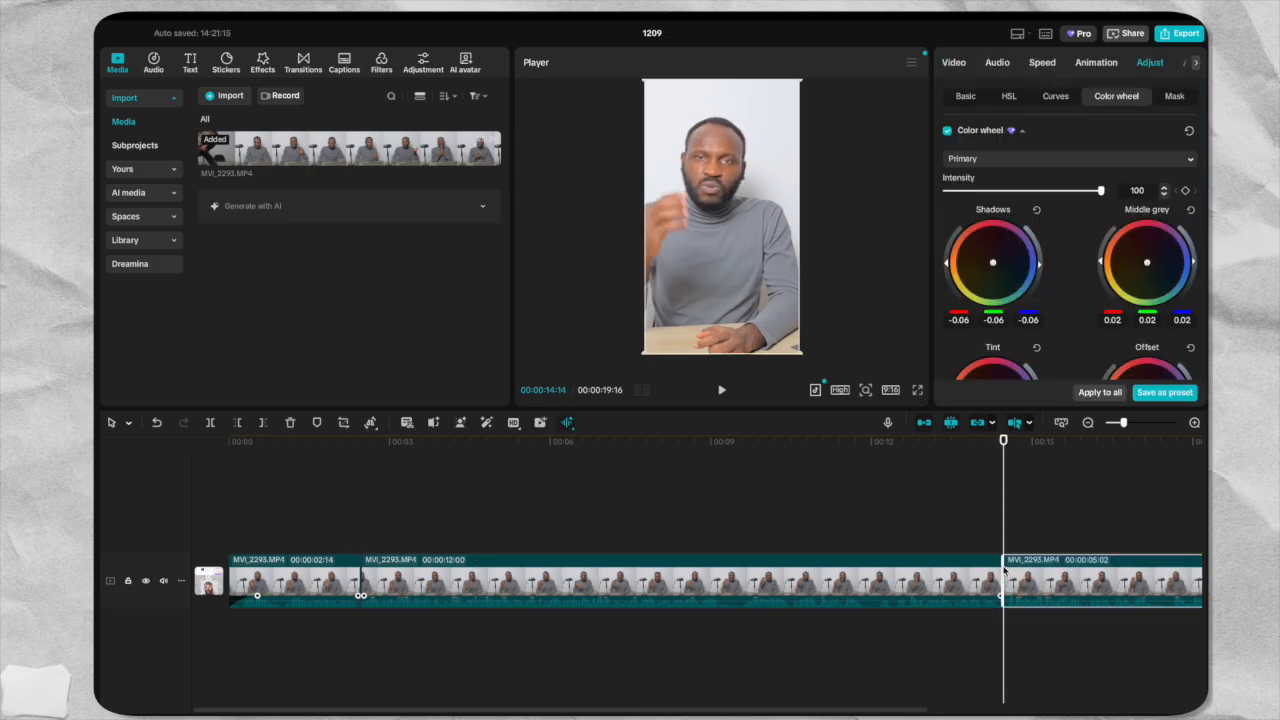
Review the divided clips from the start and return the playhead to the cut at 00:00:14:14.
left_click(966, 98)
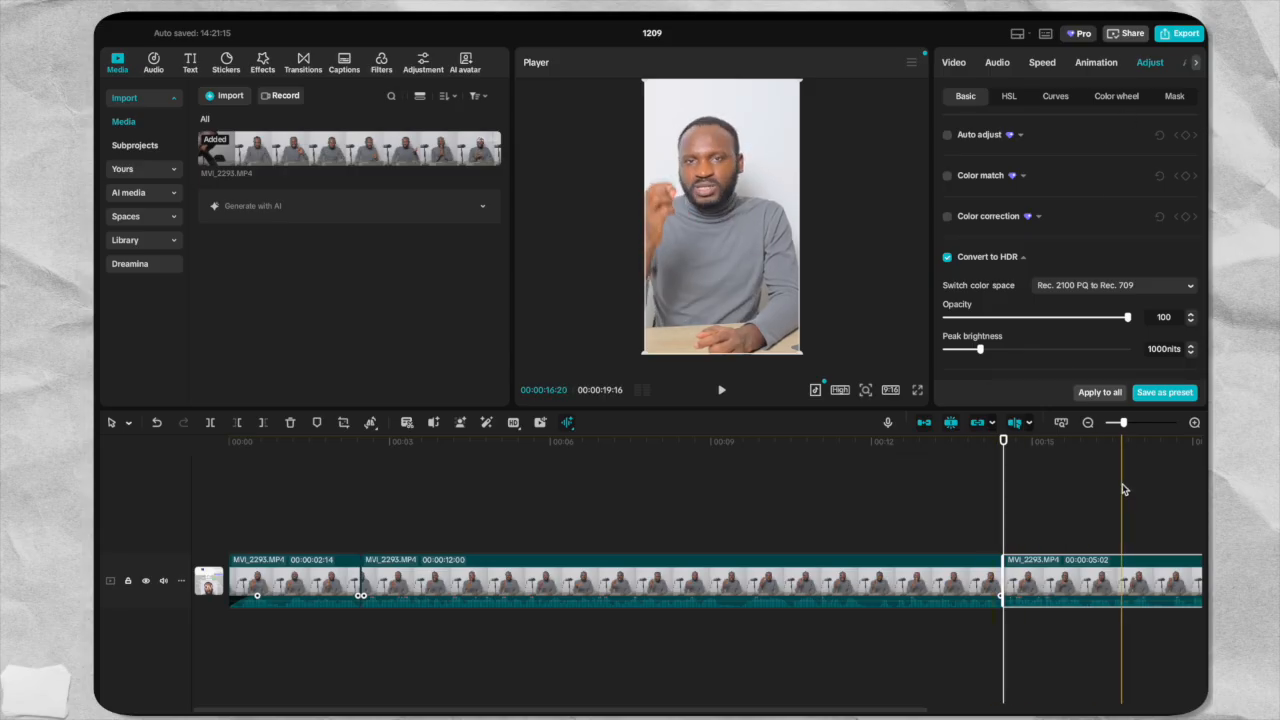
key("space")
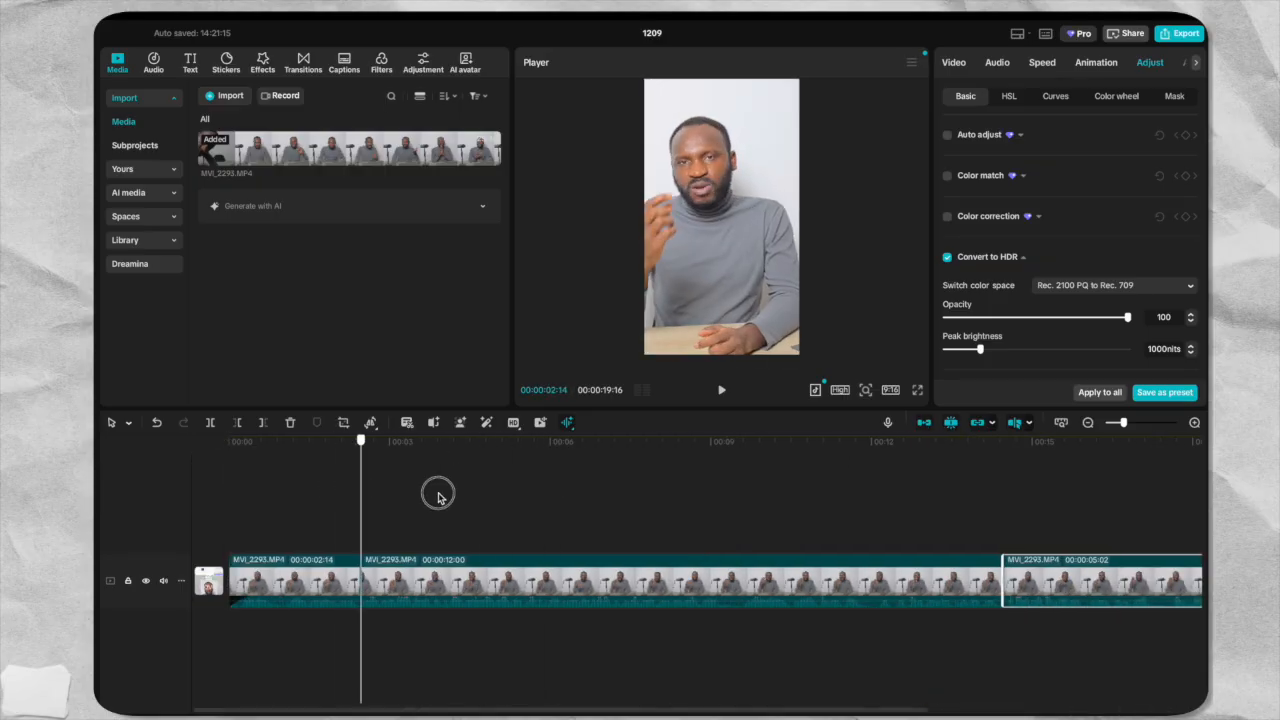
left_click(233, 490)
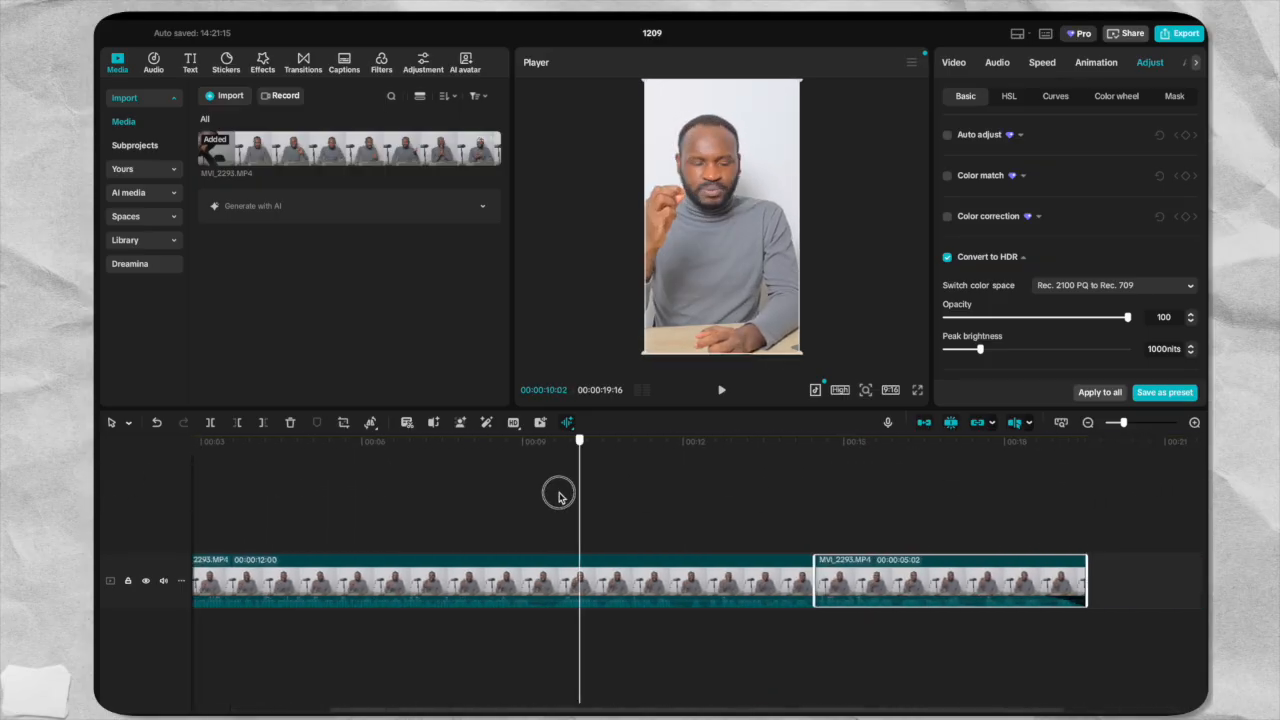
left_click_drag(560, 491, 816, 490)
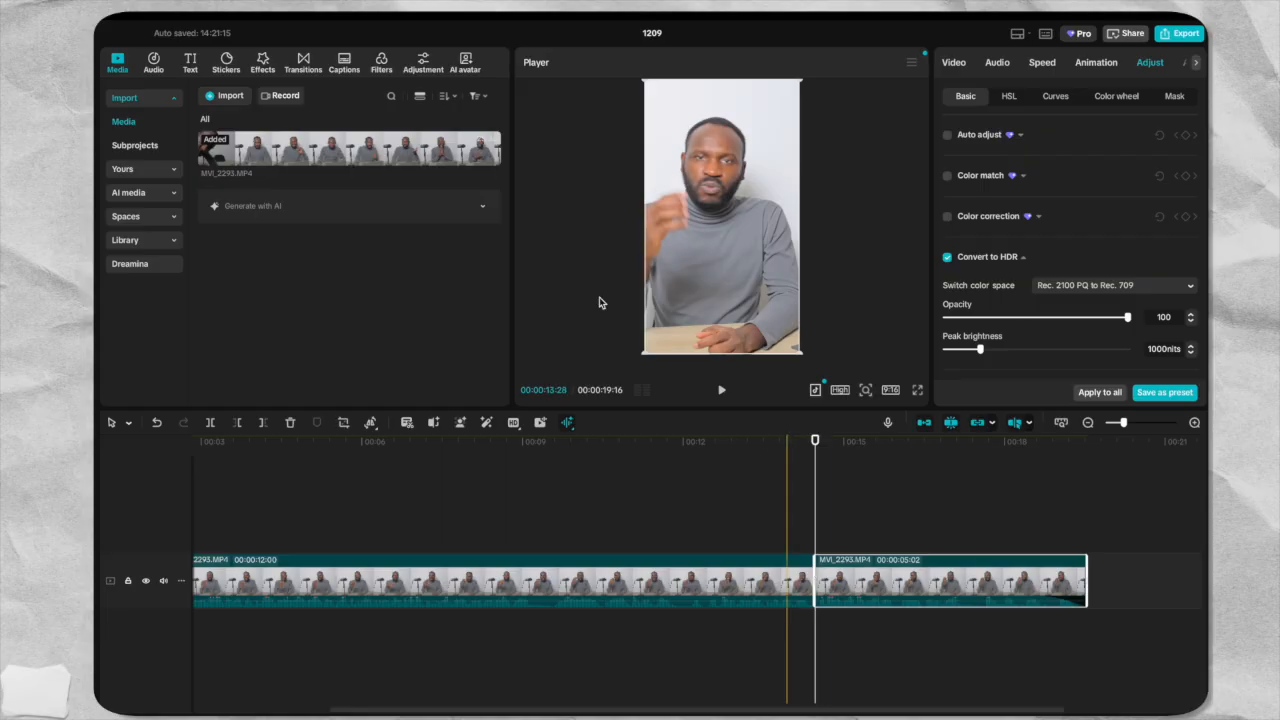
Browse the trending transitions and add Comic Cut at the 00:00:14:14 cut between the second and third clips.
left_click(306, 64)
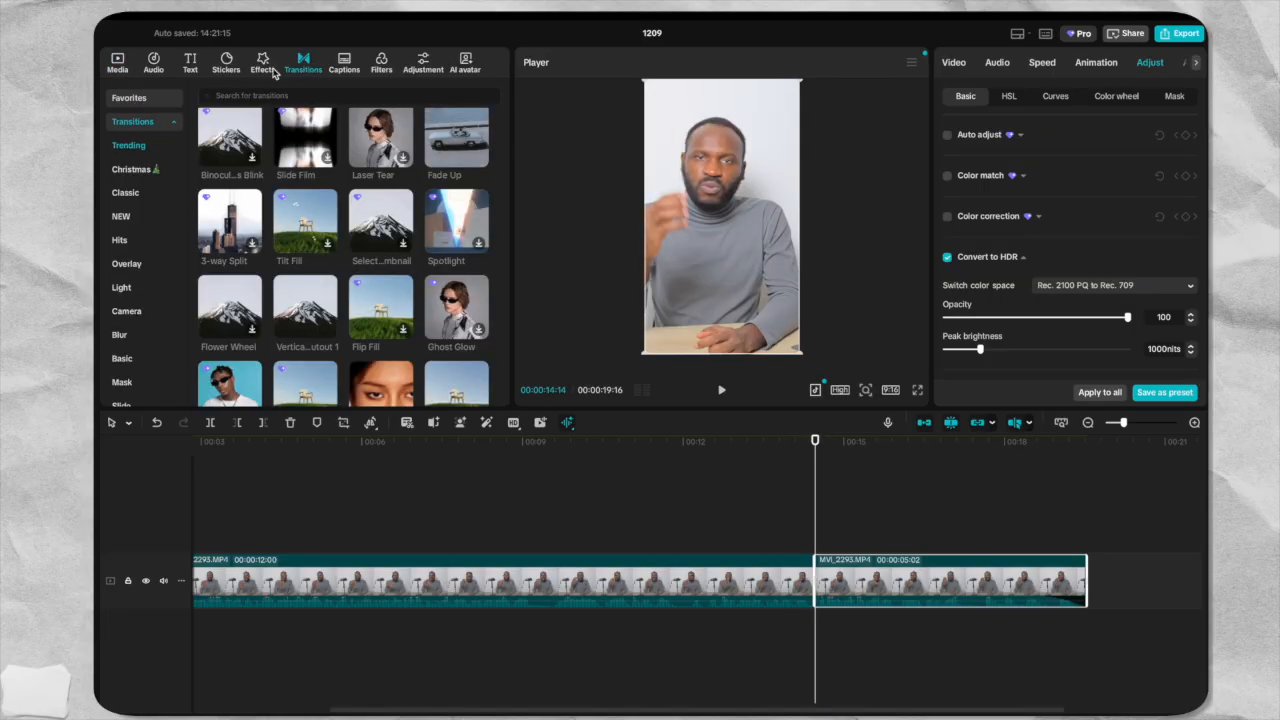
scroll(354, 171, "down", 5)
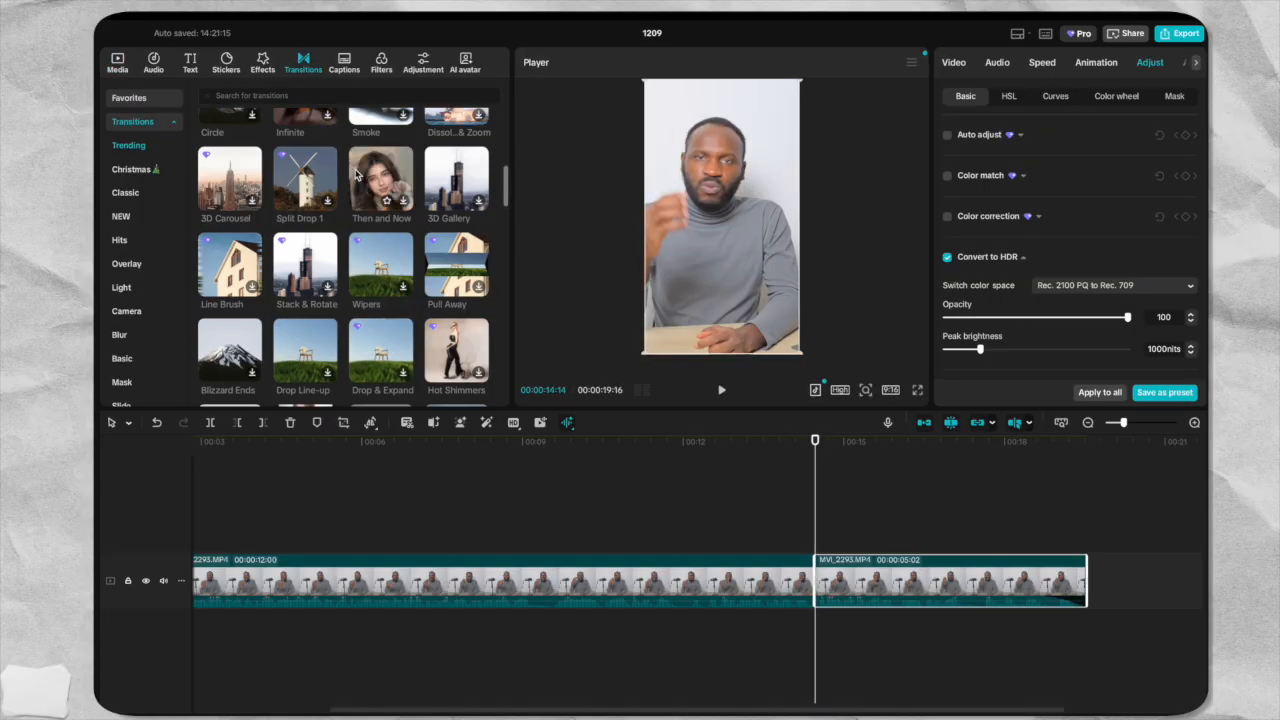
scroll(354, 171, "up", 2)
mouse_move(458, 170)
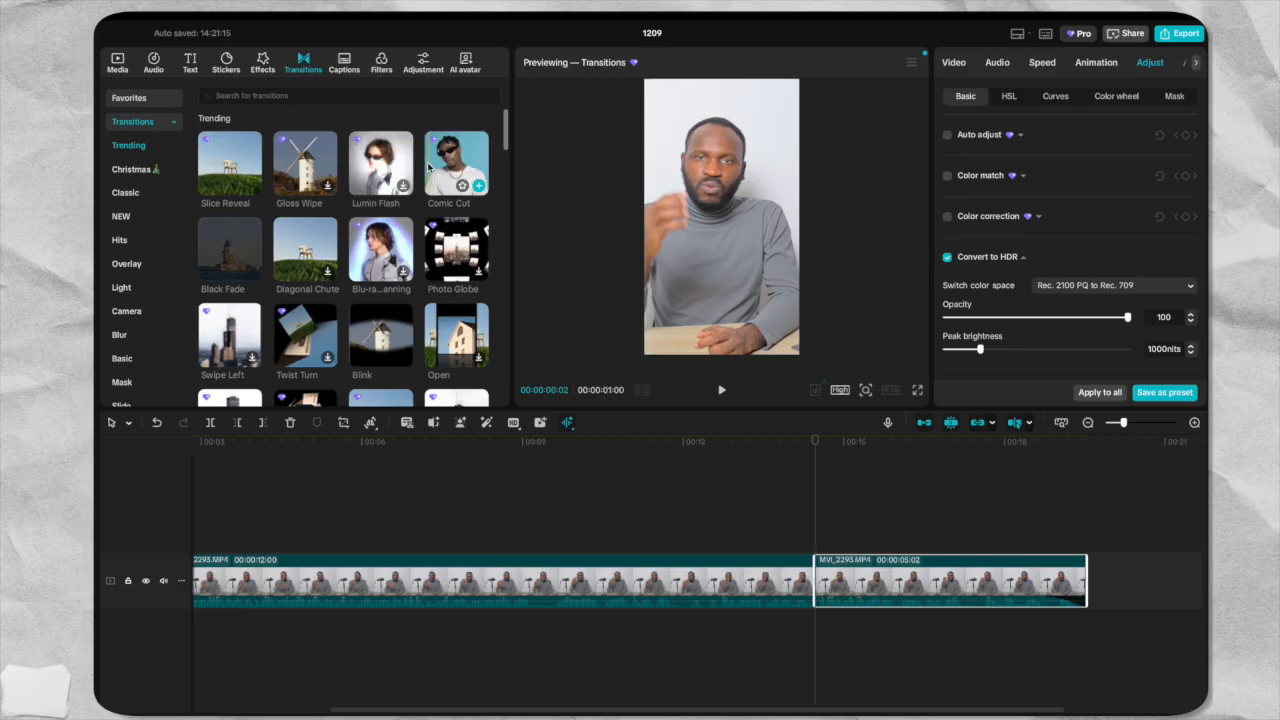
left_click_drag(458, 170, 822, 577)
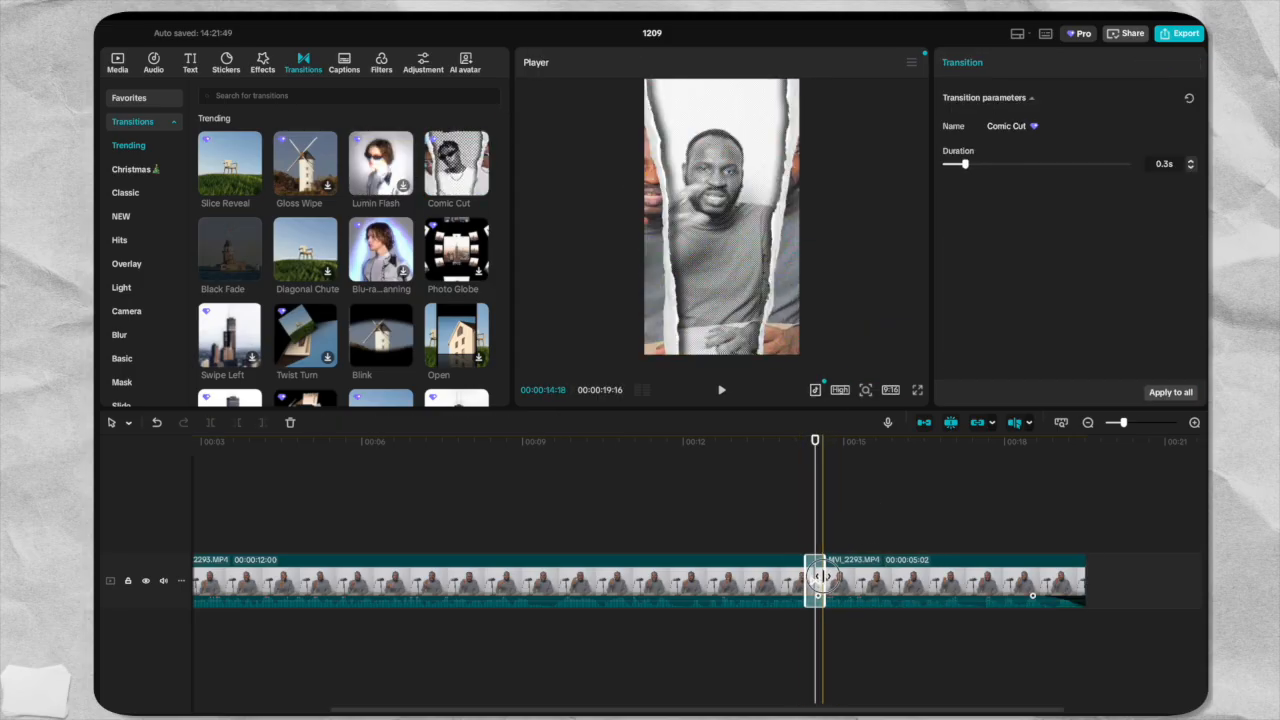
Preview the Comic Cut transition from just before the cut, and return the playhead to the start of the video.
left_click(790, 441)
left_click(722, 390)
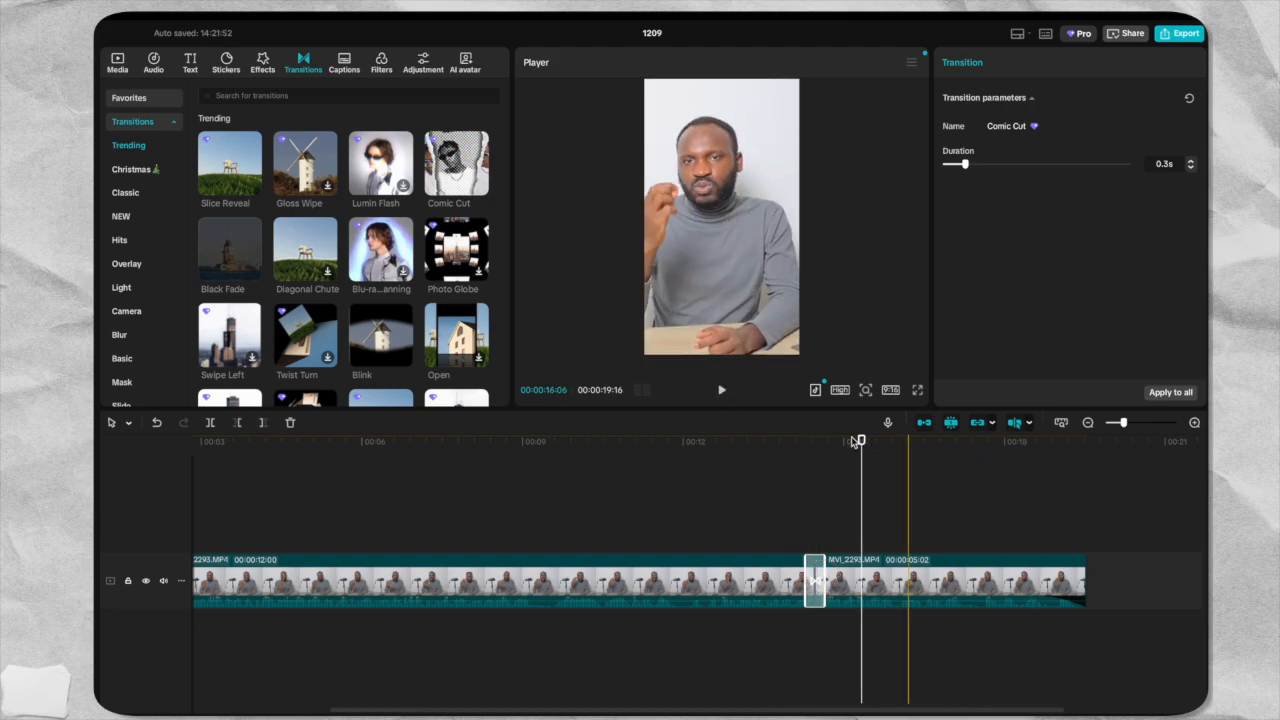
left_click_drag(860, 440, 157, 485)
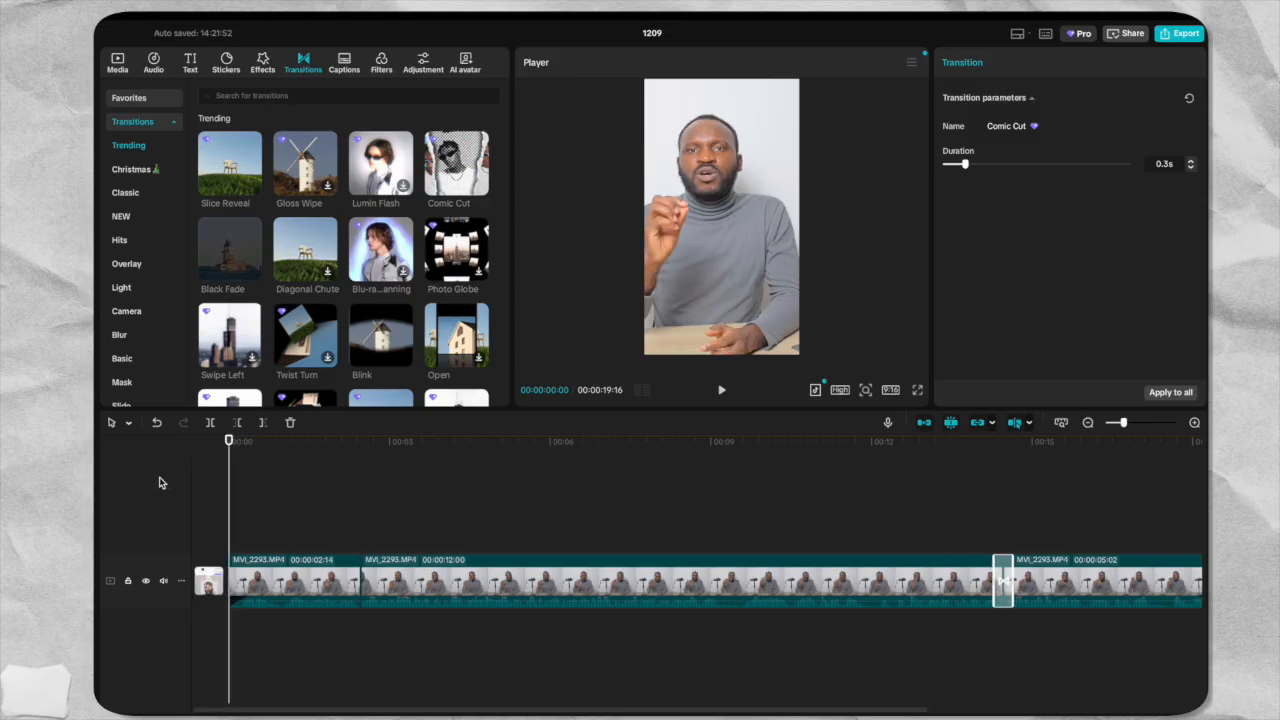
Add the Into Stardust video effect at the start of the timeline and shorten it to a fraction of a second.
left_click(263, 66)
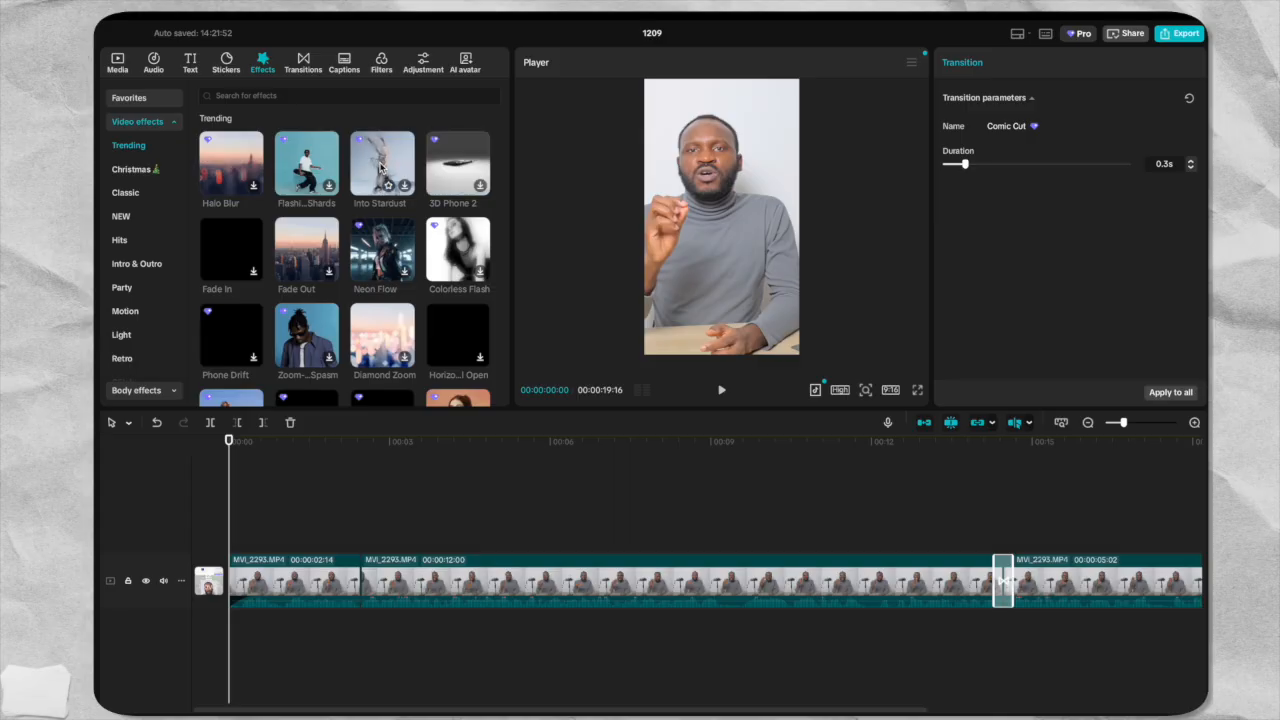
left_click_drag(380, 168, 235, 515)
left_click_drag(390, 540, 246, 542)
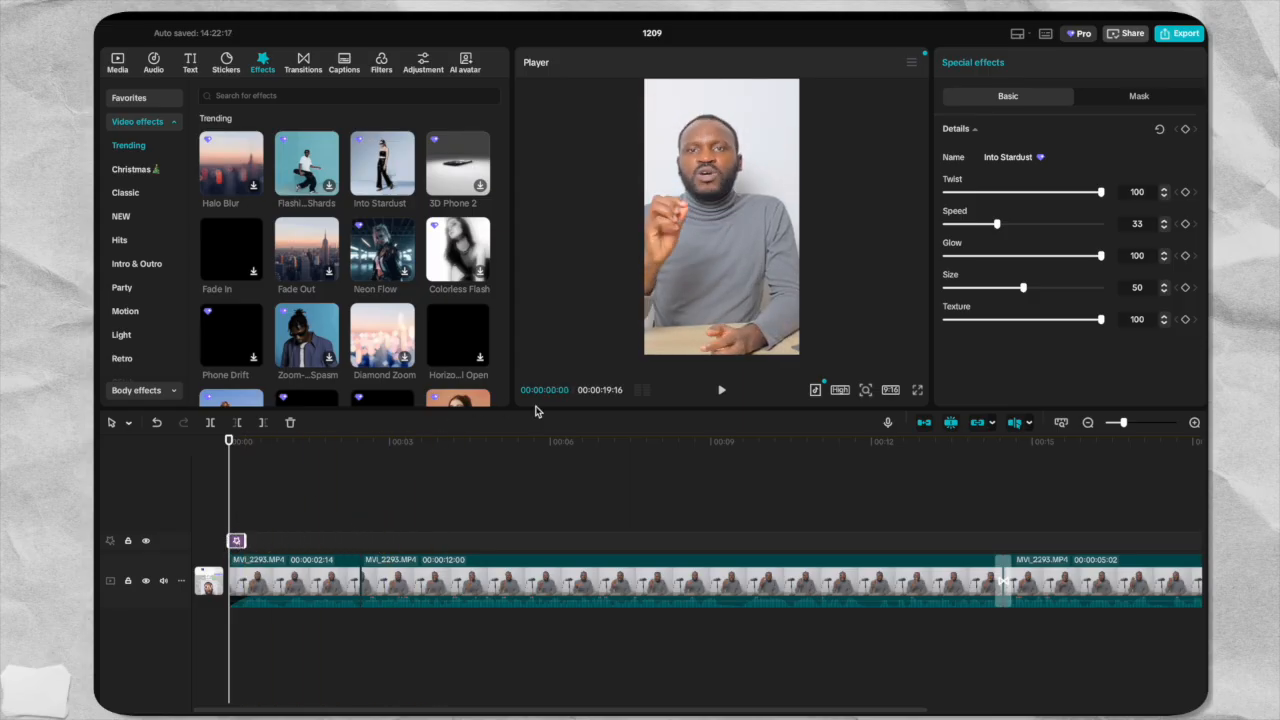
Preview the Into Stardust effect, then move it to the first cut at 00:00:02:14.
left_click(721, 391)
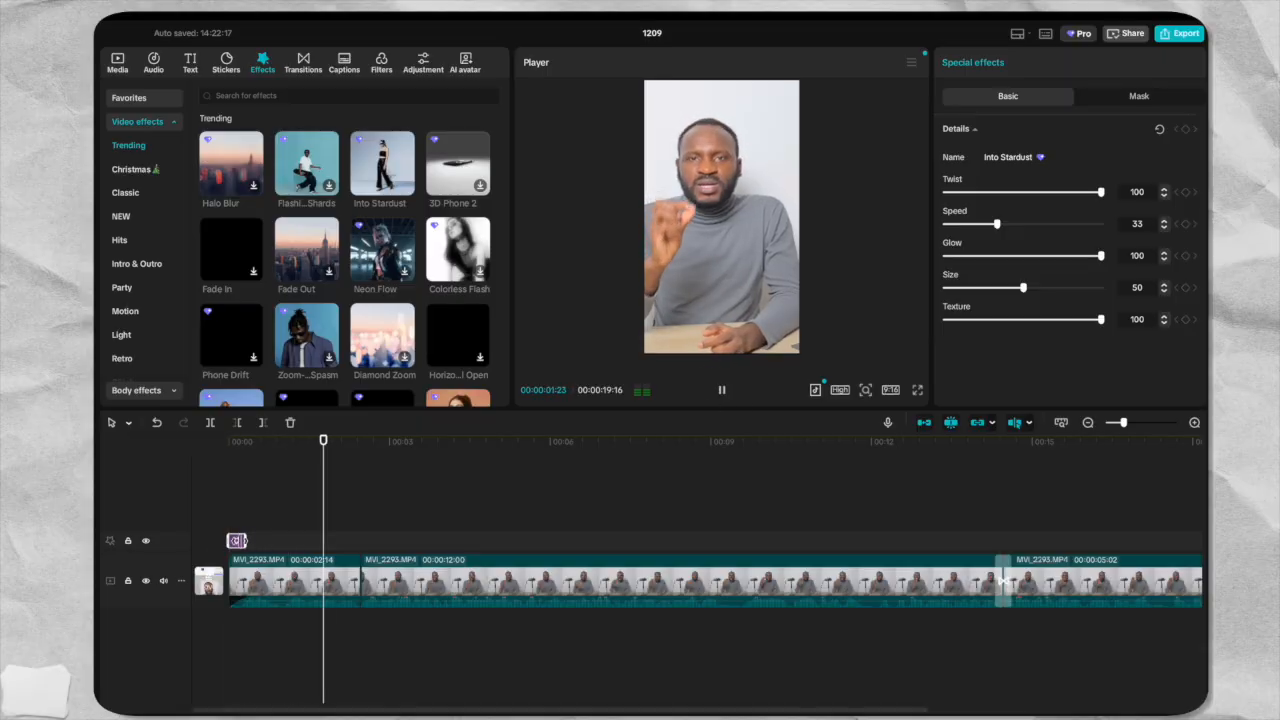
left_click_drag(237, 541, 368, 540)
left_click_drag(354, 441, 328, 441)
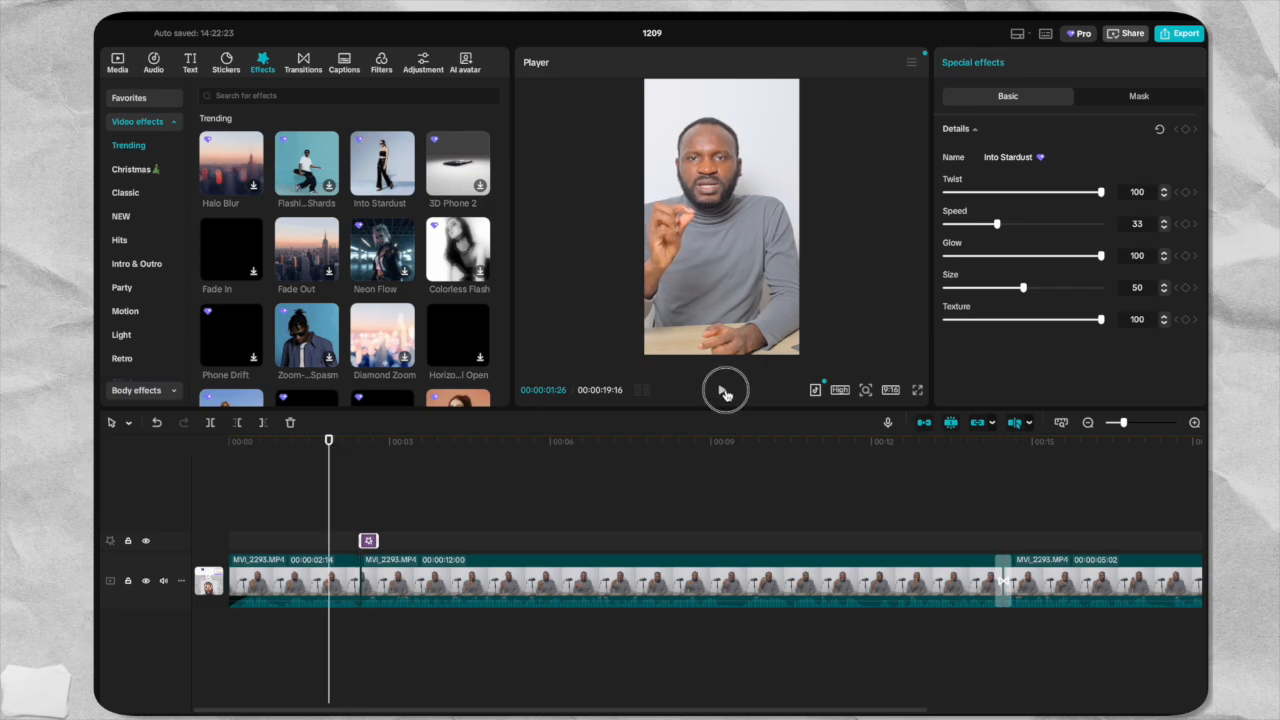
Lengthen the Into Stardust effect at the first cut to end at about 00:00:04:04, and preview it from the cut.
left_click(724, 393)
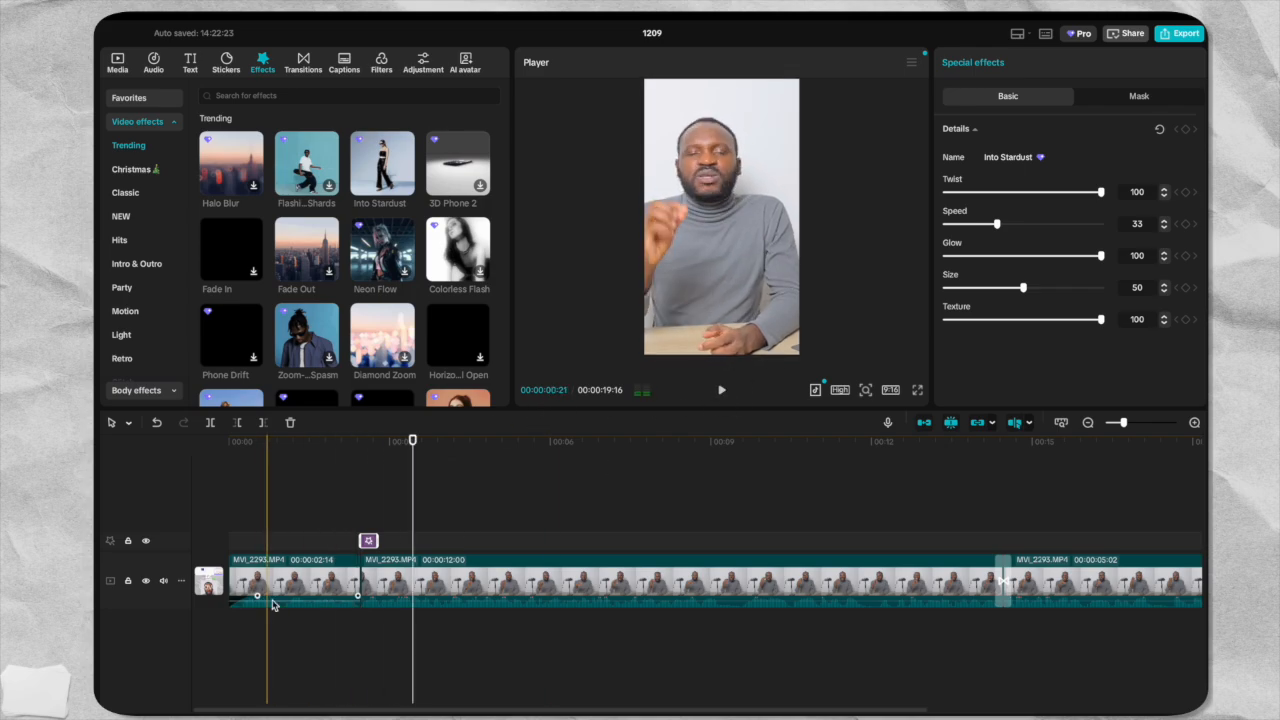
left_click_drag(375, 540, 447, 540)
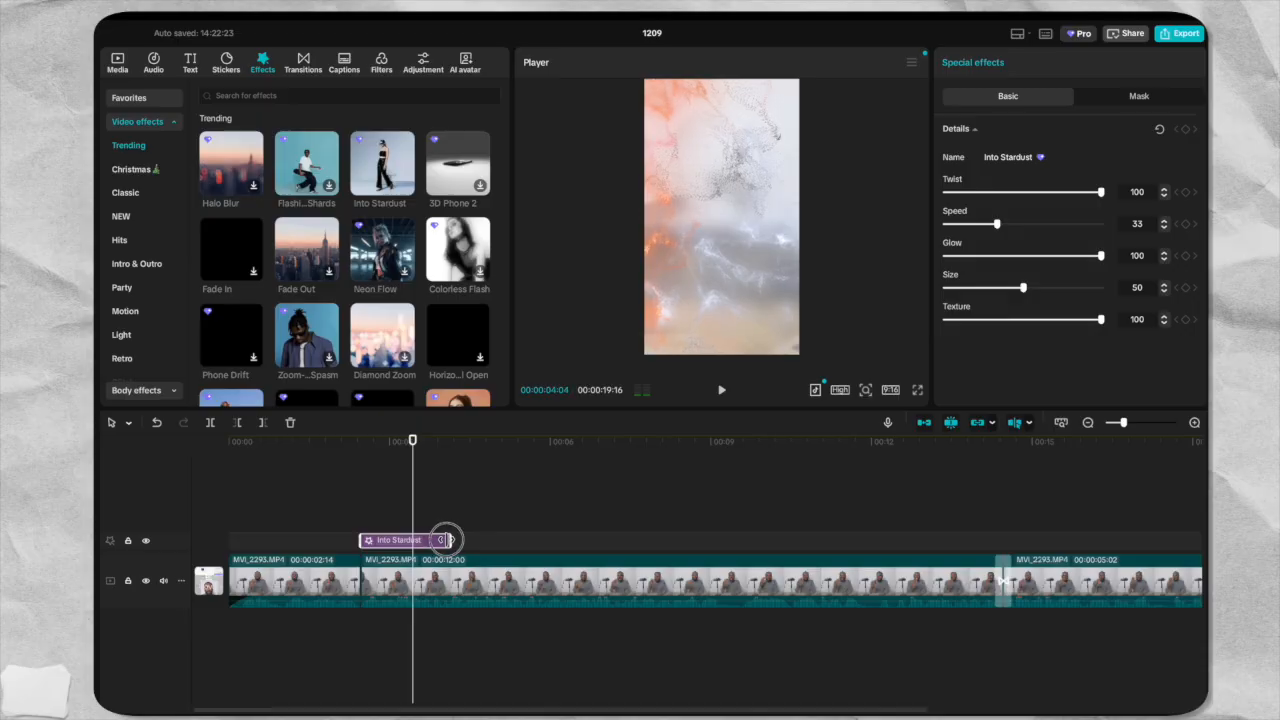
left_click_drag(414, 442, 361, 450)
left_click(725, 391)
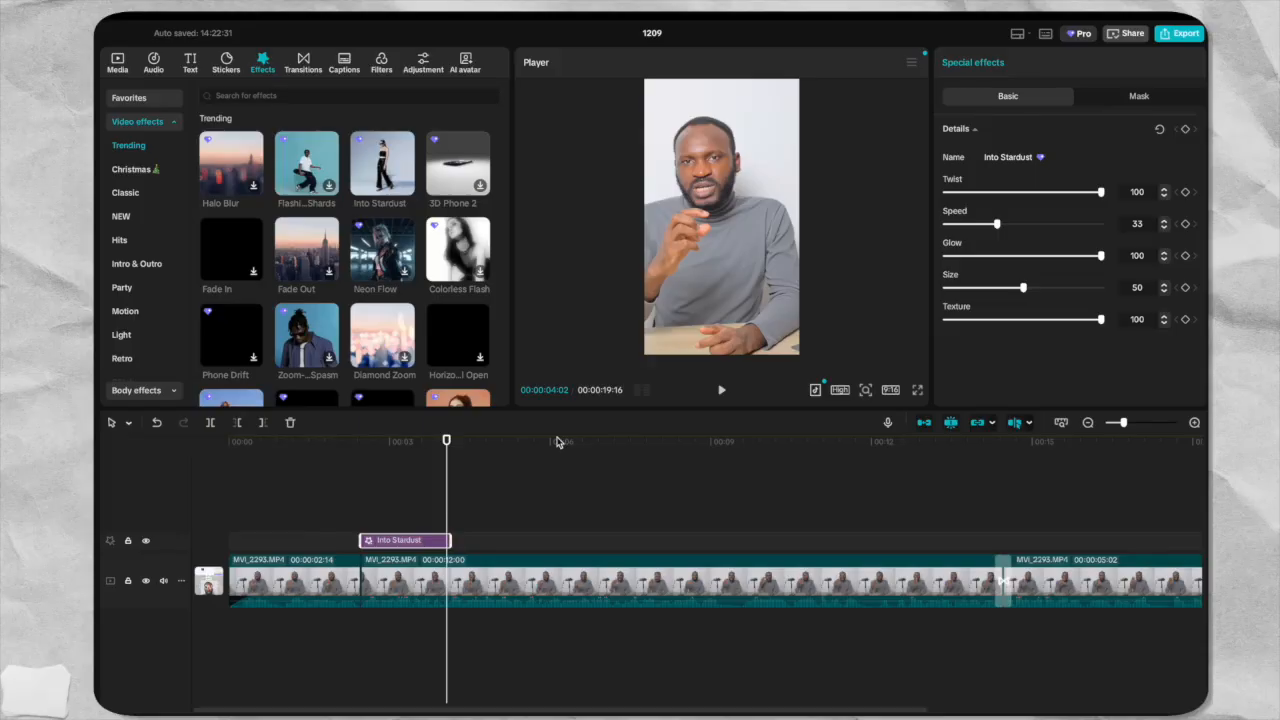
Move the Into Stardust effect to the very end of the video, preview it there, and return the playhead to the start.
left_click_drag(420, 541, 905, 540)
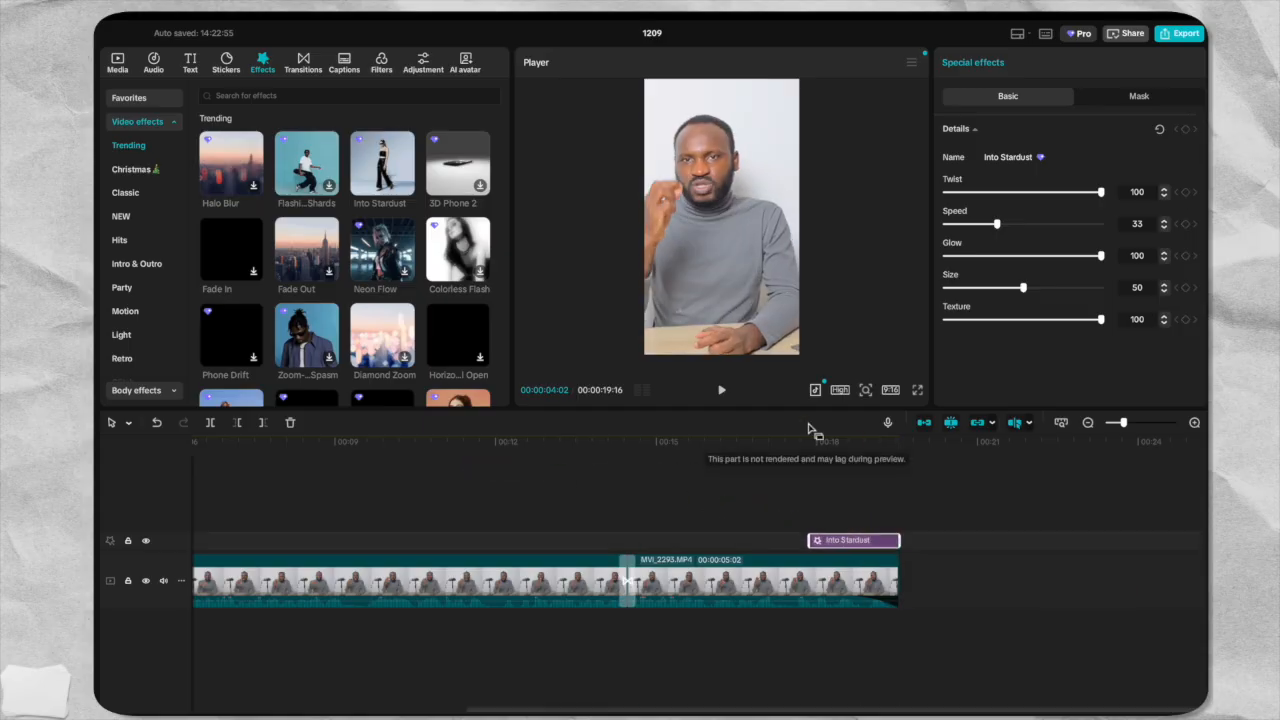
left_click(767, 441)
left_click(723, 393)
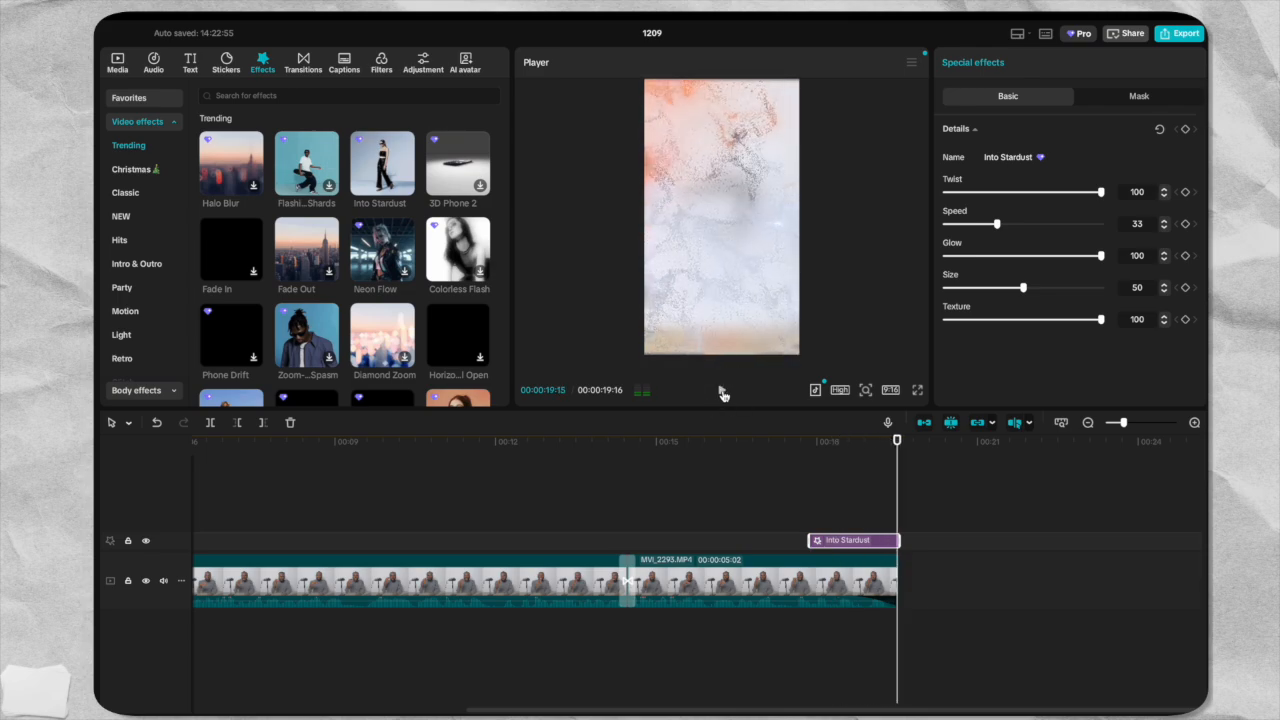
left_click_drag(899, 440, 96, 385)
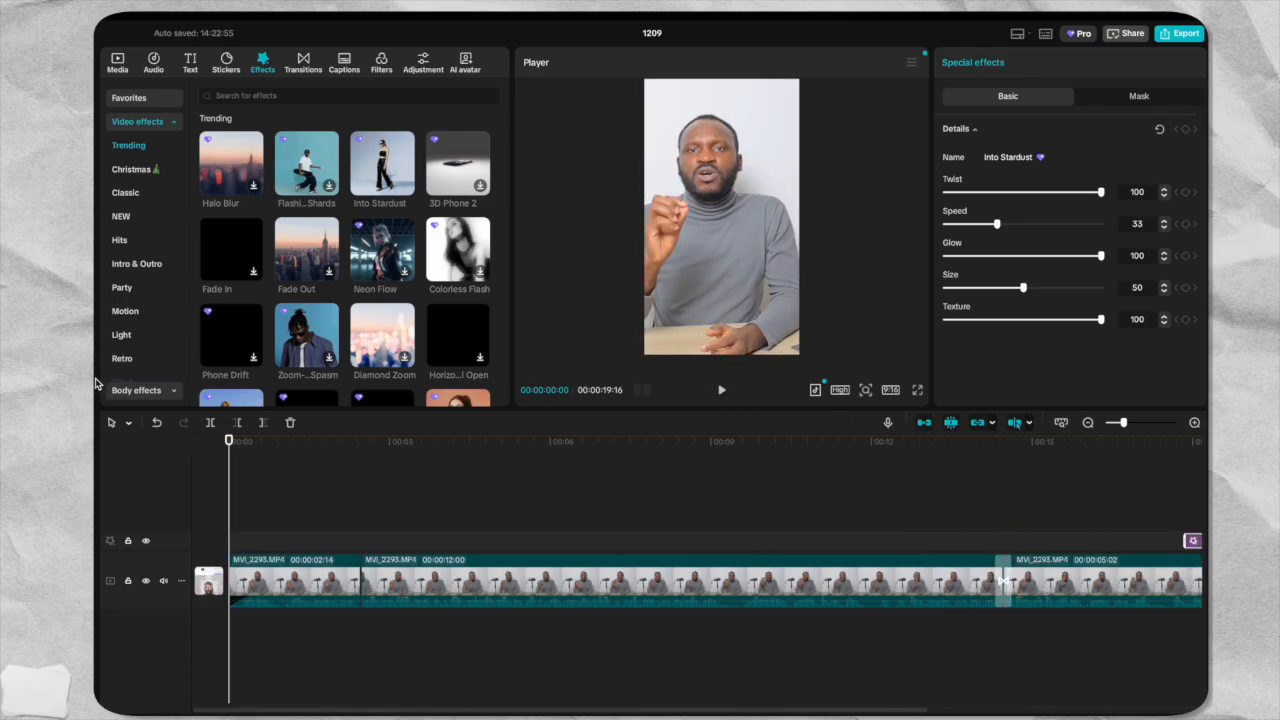
Apply the Unfold intro animation to the first clip, preview it from the beginning, and return the playhead to the start.
left_click(236, 566)
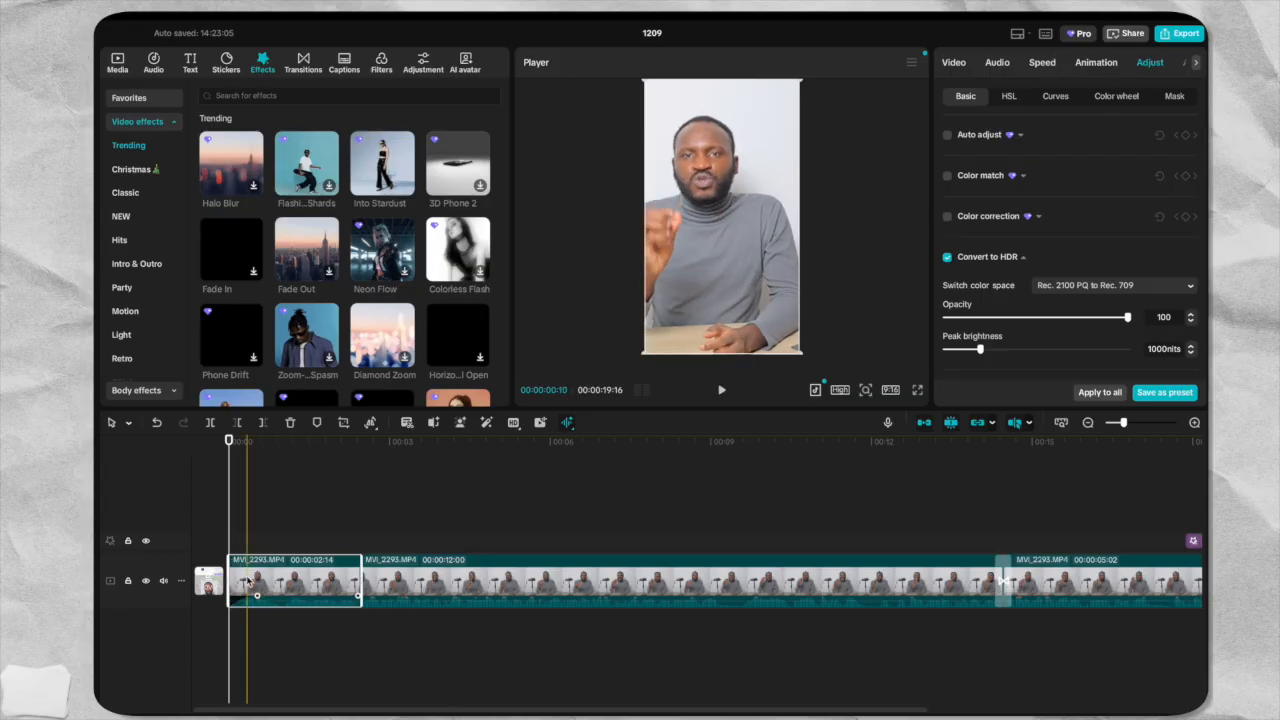
left_click(1092, 63)
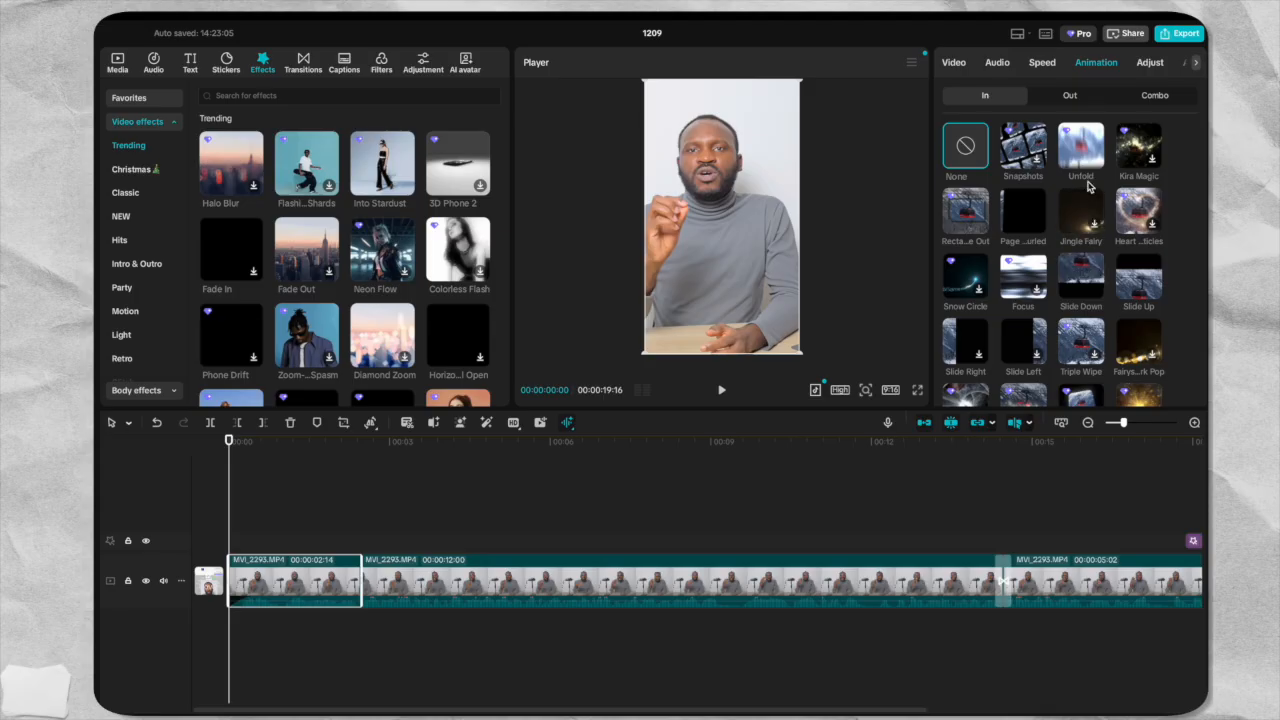
left_click(1080, 148)
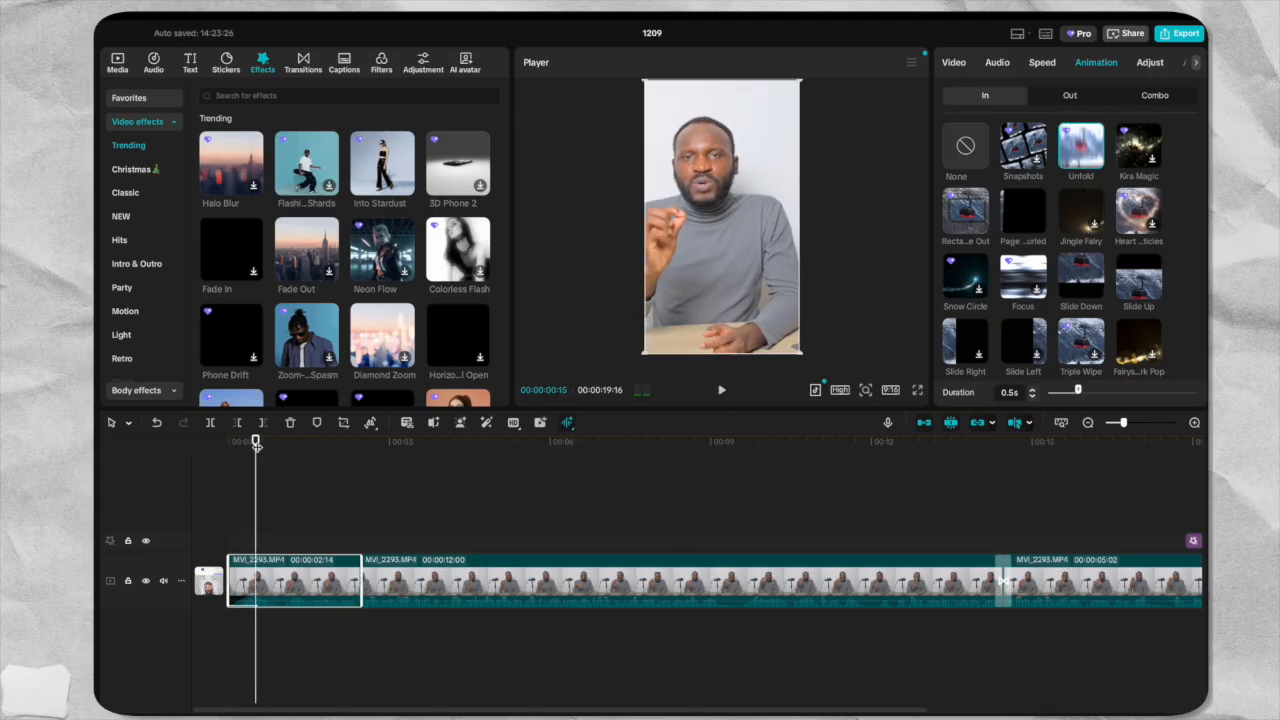
left_click(187, 443)
left_click(718, 392)
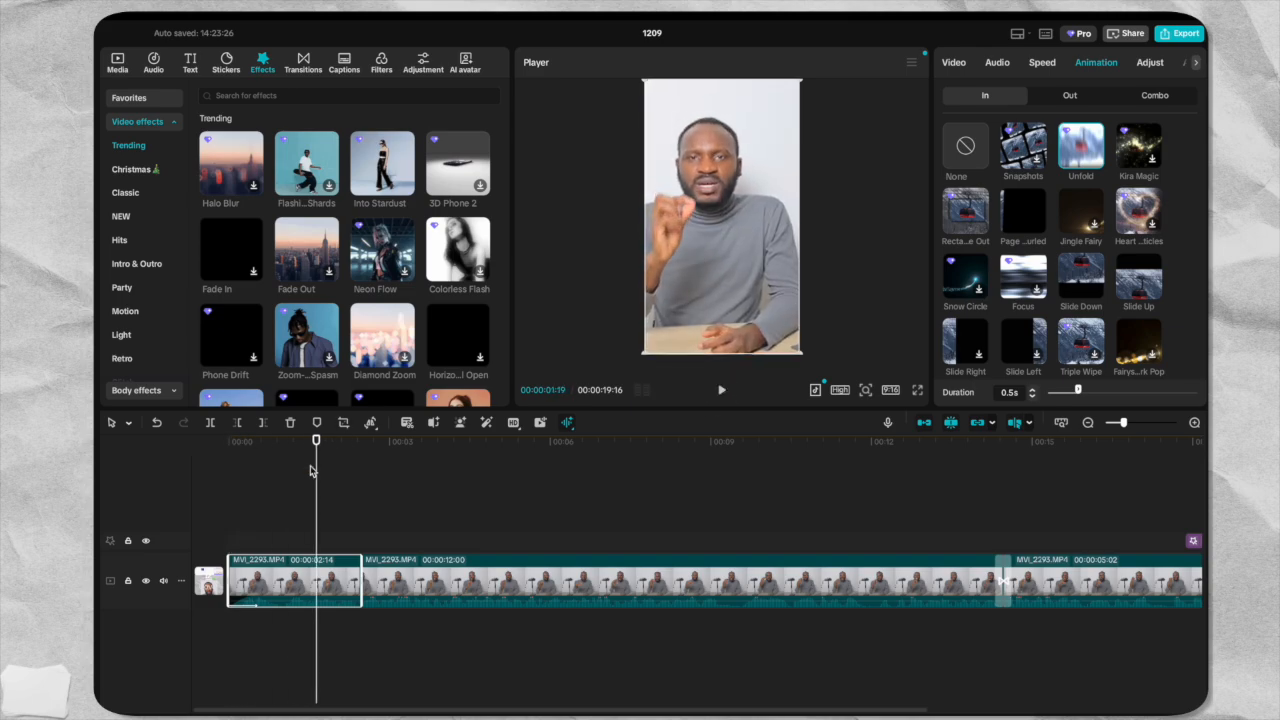
left_click_drag(317, 442, 229, 447)
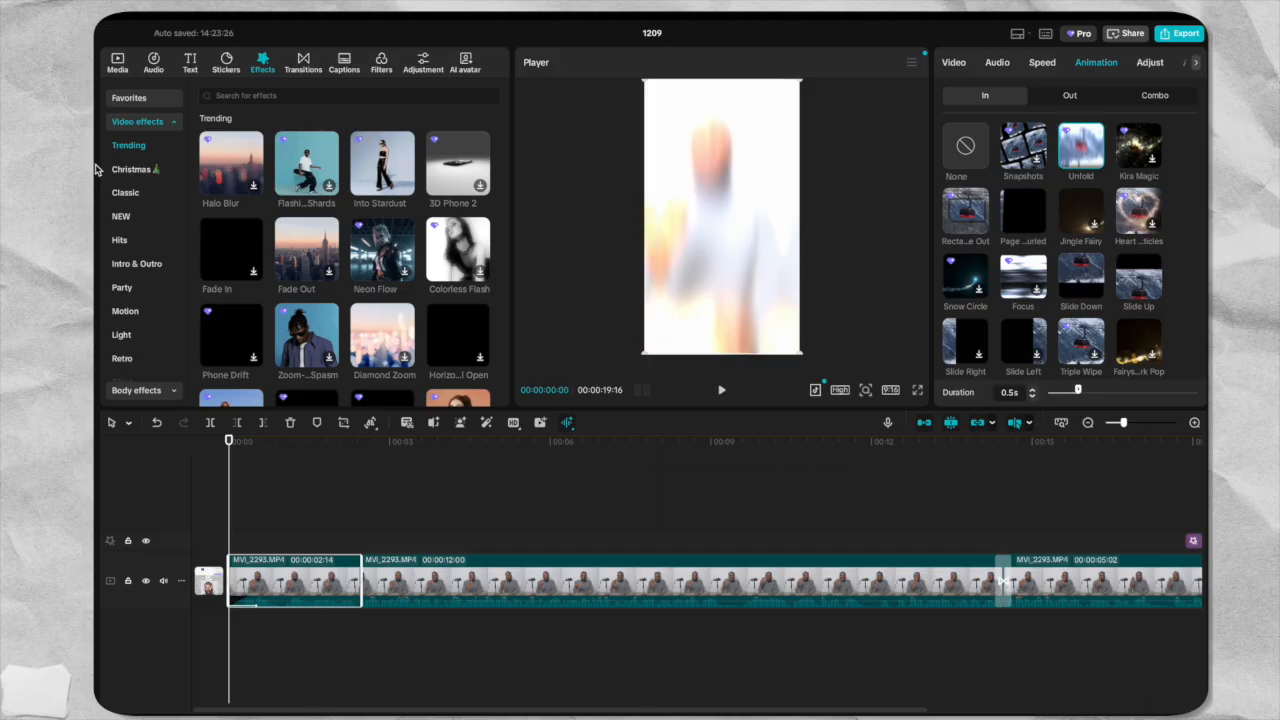
Deselect the first clip and open the auto captions settings for the video.
left_click(190, 65)
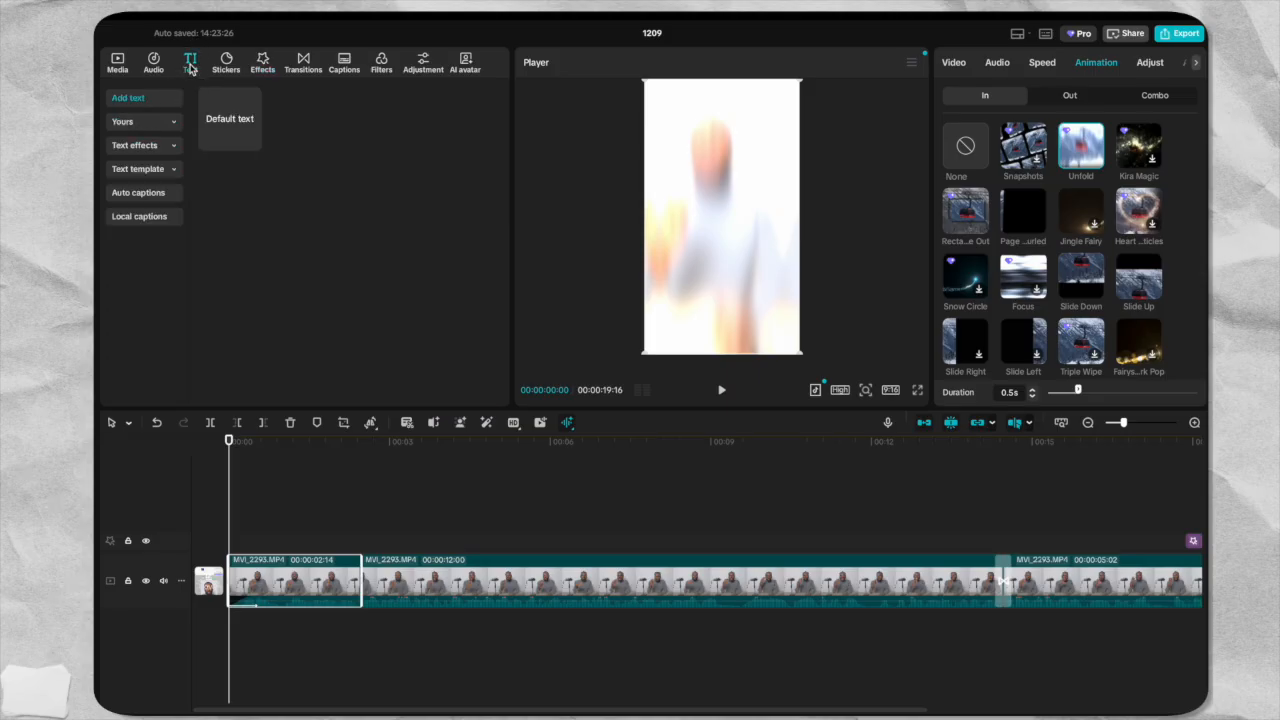
mouse_move(234, 114)
left_click(232, 495)
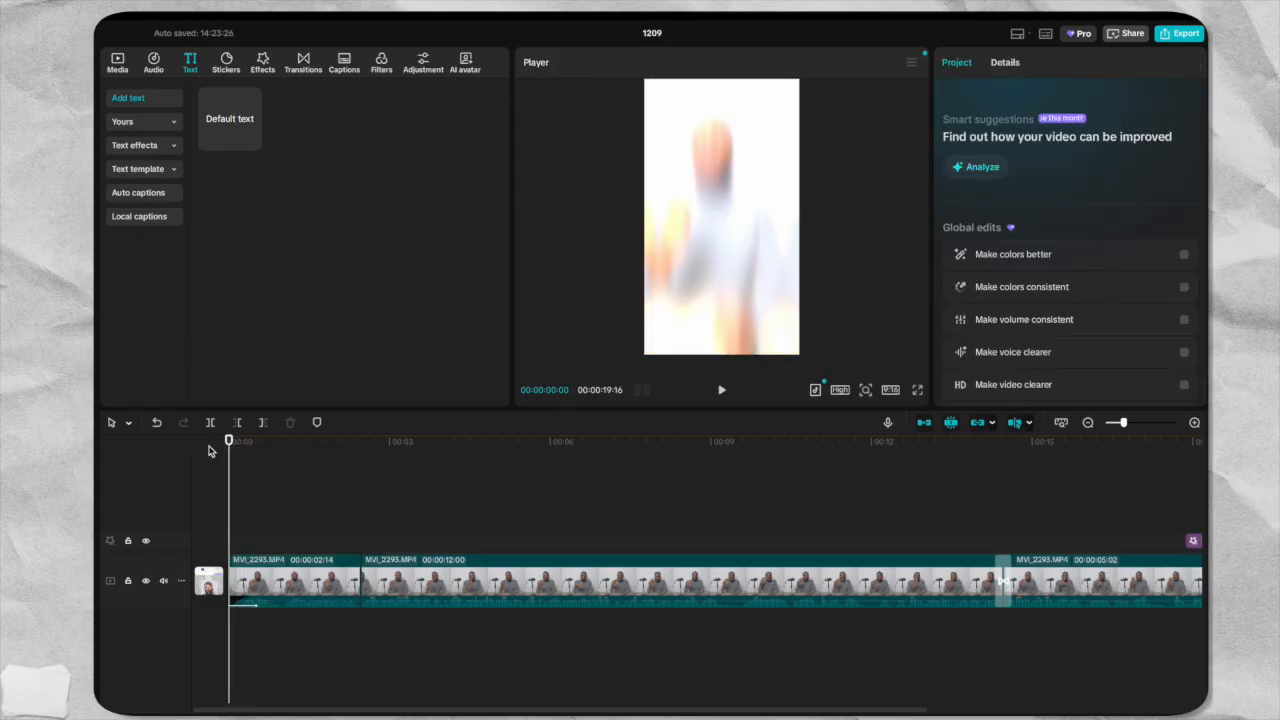
left_click(137, 195)
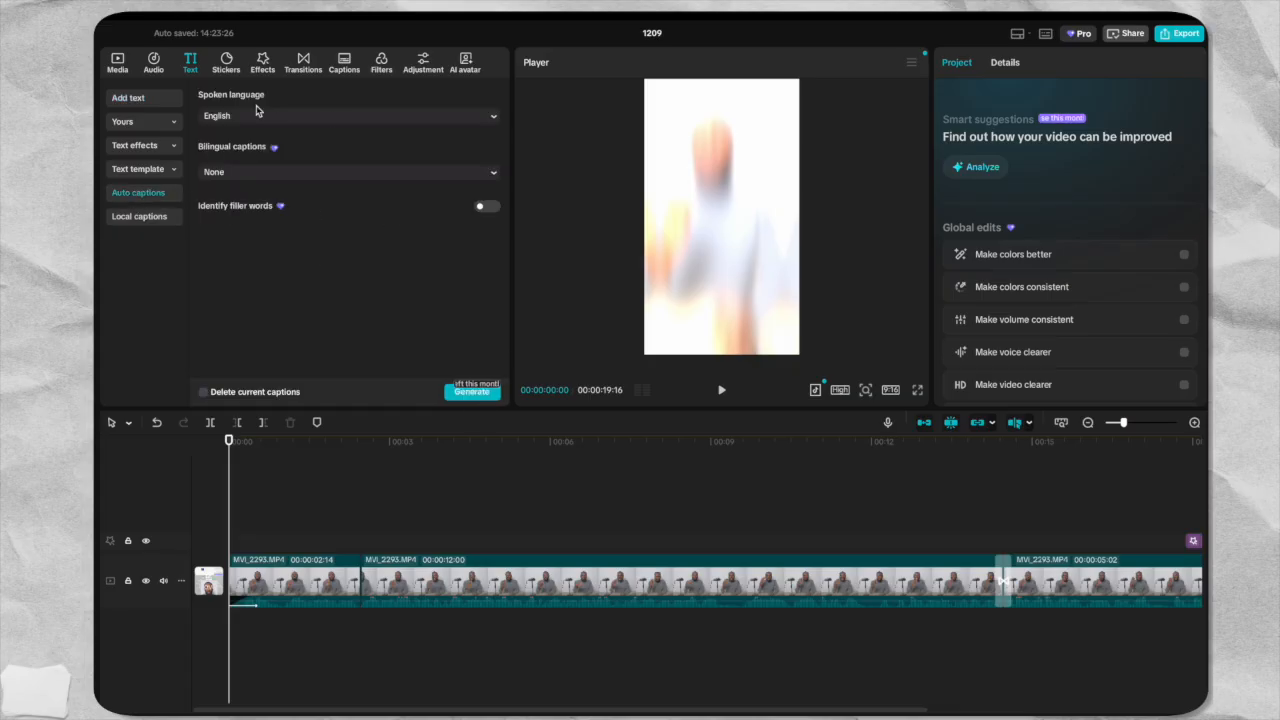